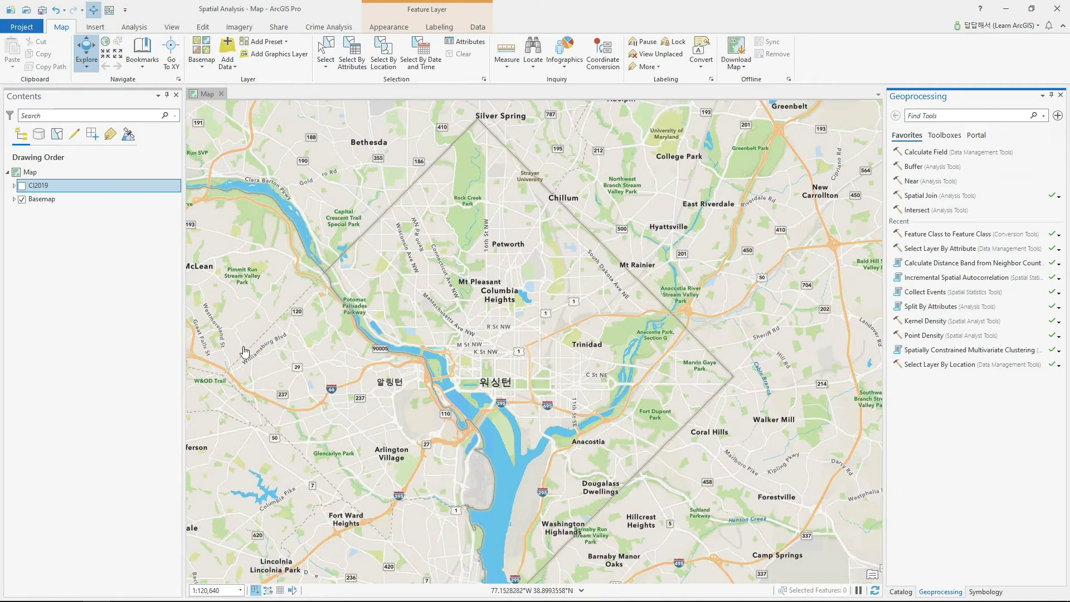
Turn on the CI2019 layer and search ArcGIS Online for "crime incidents dc".
{"action": "left_click", "coordinate": [22, 186]}
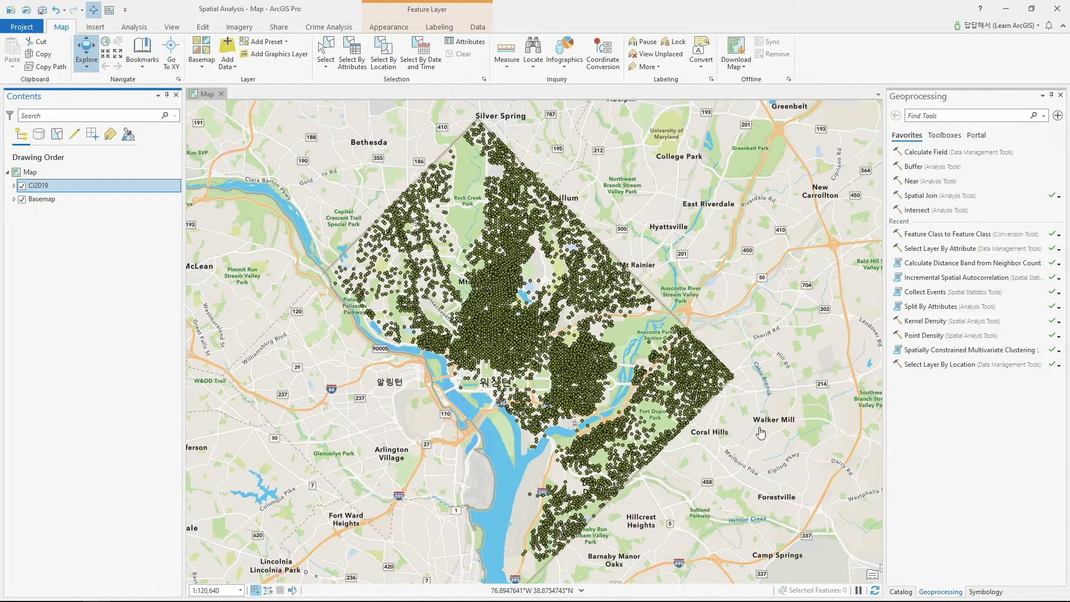
{"action": "left_click", "coordinate": [901, 592]}
{"action": "left_click", "coordinate": [928, 114]}
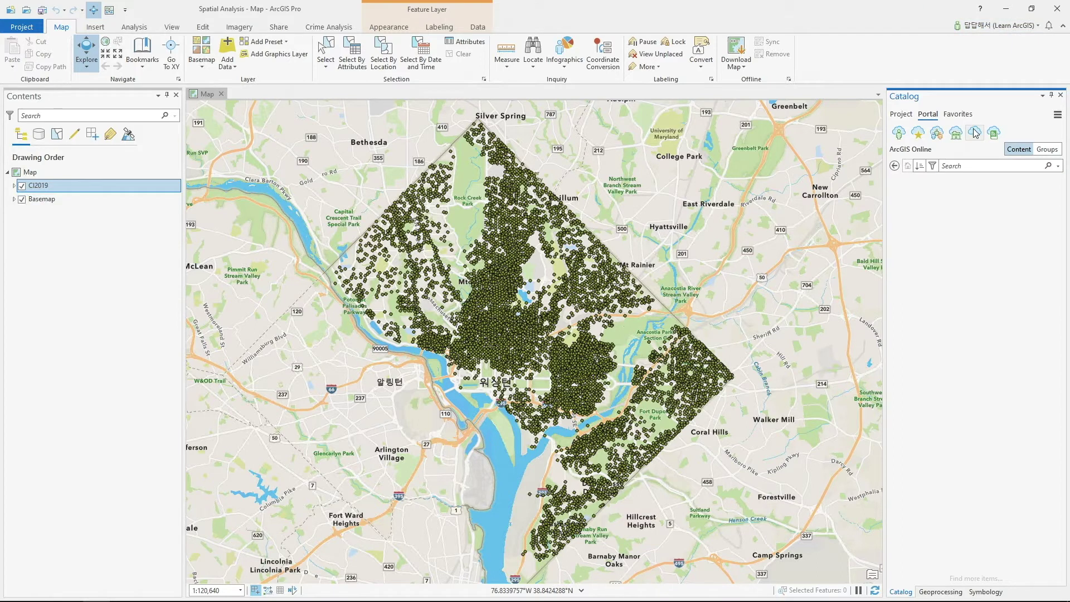
{"action": "left_click", "coordinate": [973, 168]}
{"action": "type", "text": "crime incidents dc"}
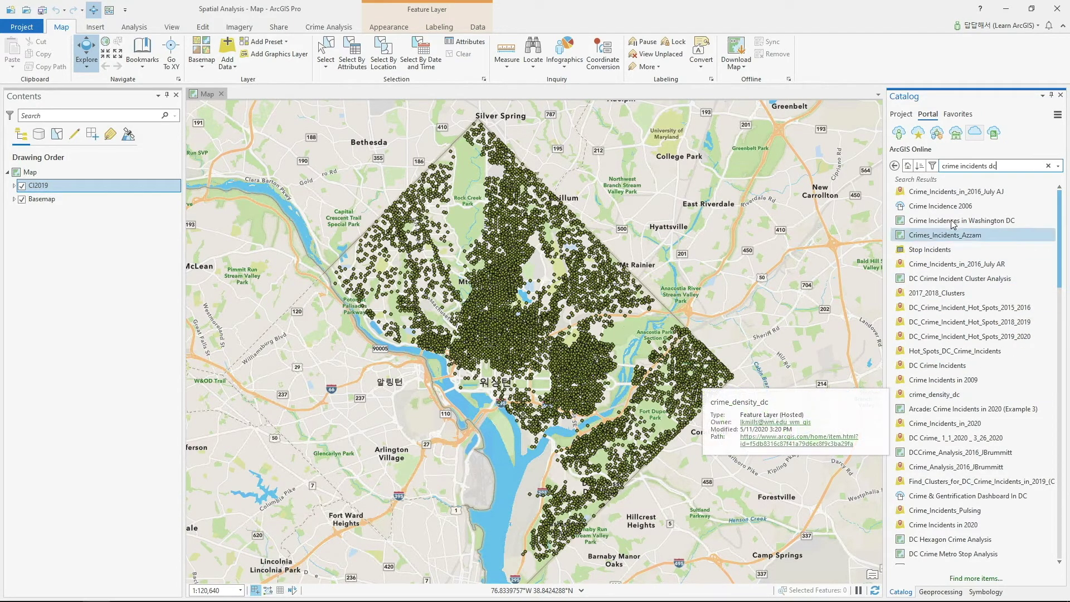
Filter the portal search results to the Feature Layers item type.
{"action": "left_click", "coordinate": [932, 165]}
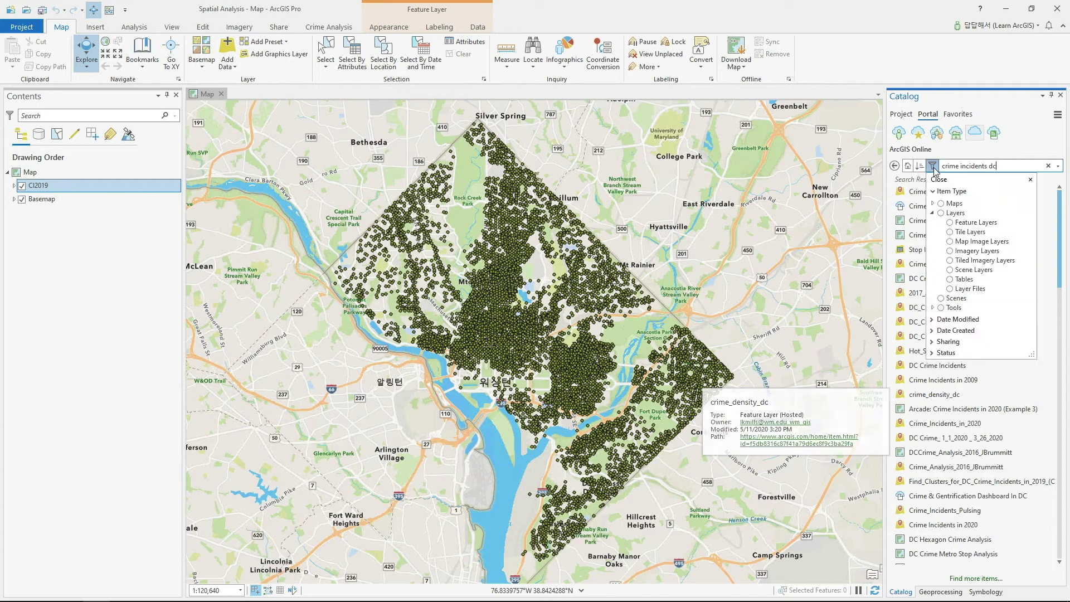
{"action": "left_click", "coordinate": [951, 223]}
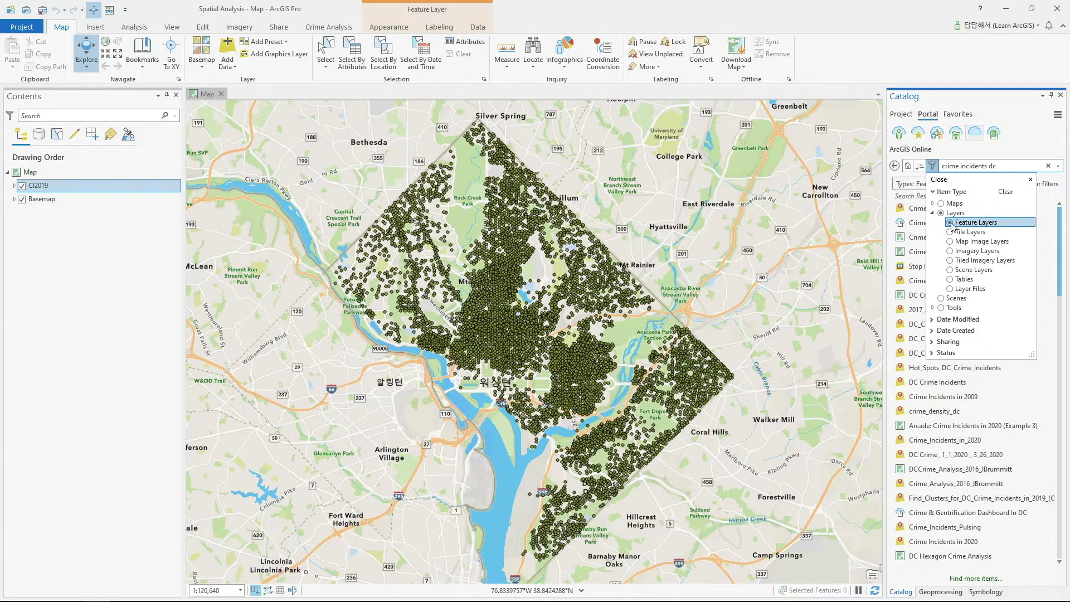
{"action": "left_click", "coordinate": [1019, 149]}
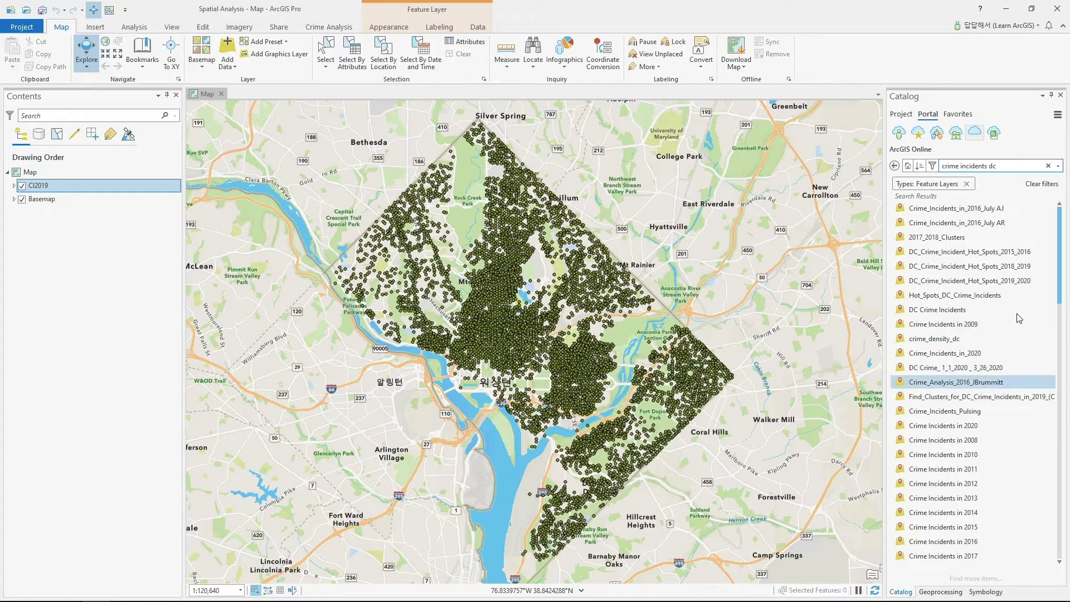
Add the Crime Incidents in 2019 feature layer to the map, then clear the portal search and return to the project contents.
{"action": "left_click_drag", "start_coordinate": [1057, 277], "coordinate": [1052, 308]}
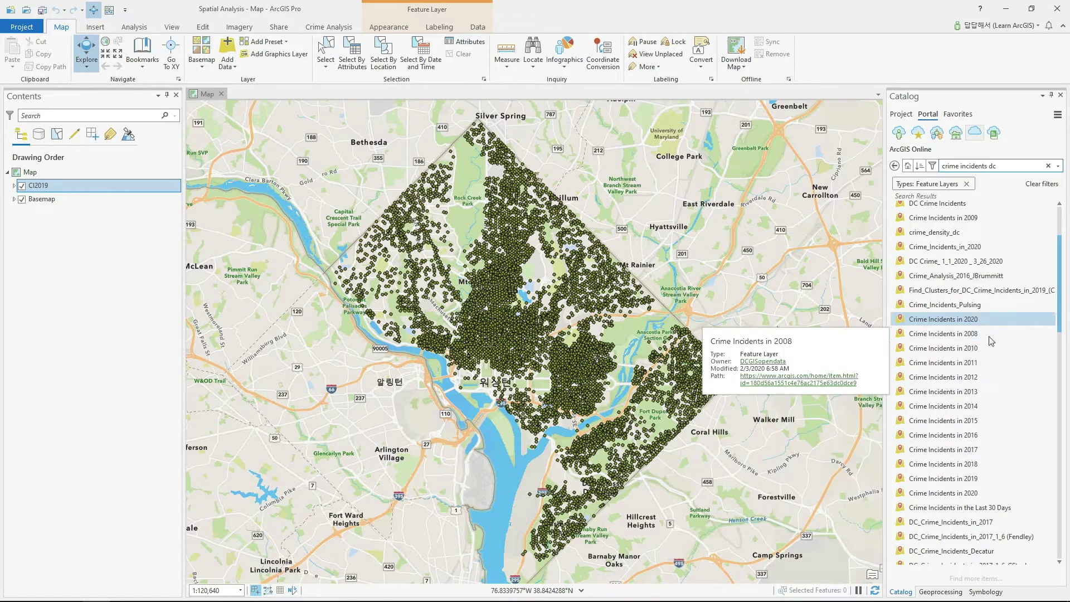
{"action": "right_click", "coordinate": [980, 478]}
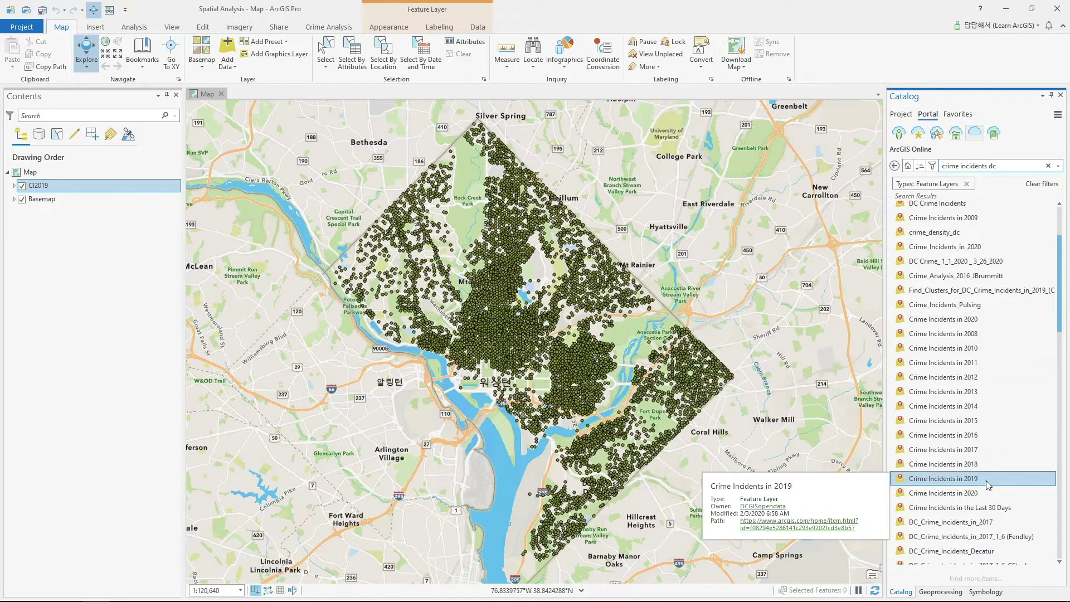
{"action": "left_click", "coordinate": [960, 487]}
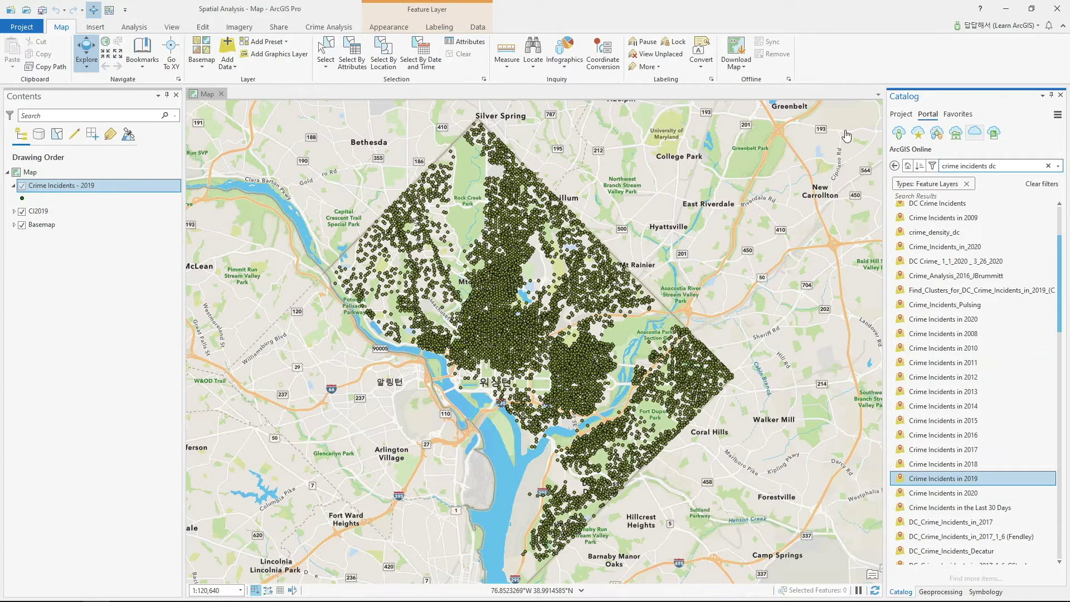
{"action": "left_click", "coordinate": [1048, 165]}
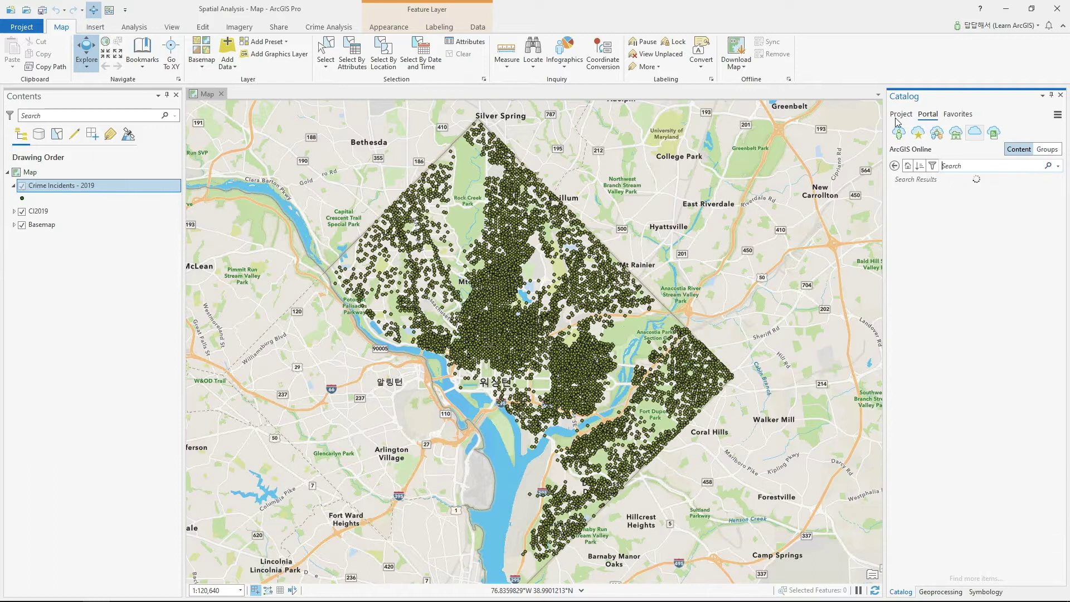
{"action": "left_click", "coordinate": [901, 114]}
Check the data export options of the Crime Incidents - 2019 layer.
{"action": "left_click", "coordinate": [74, 191]}
{"action": "right_click", "coordinate": [74, 191]}
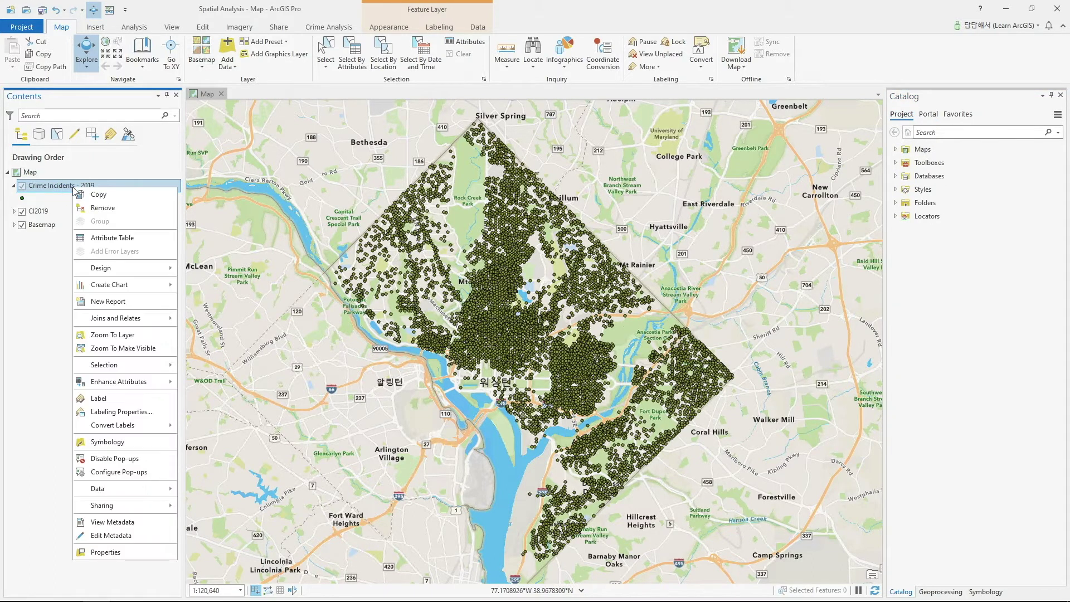
{"action": "mouse_move", "coordinate": [144, 489]}
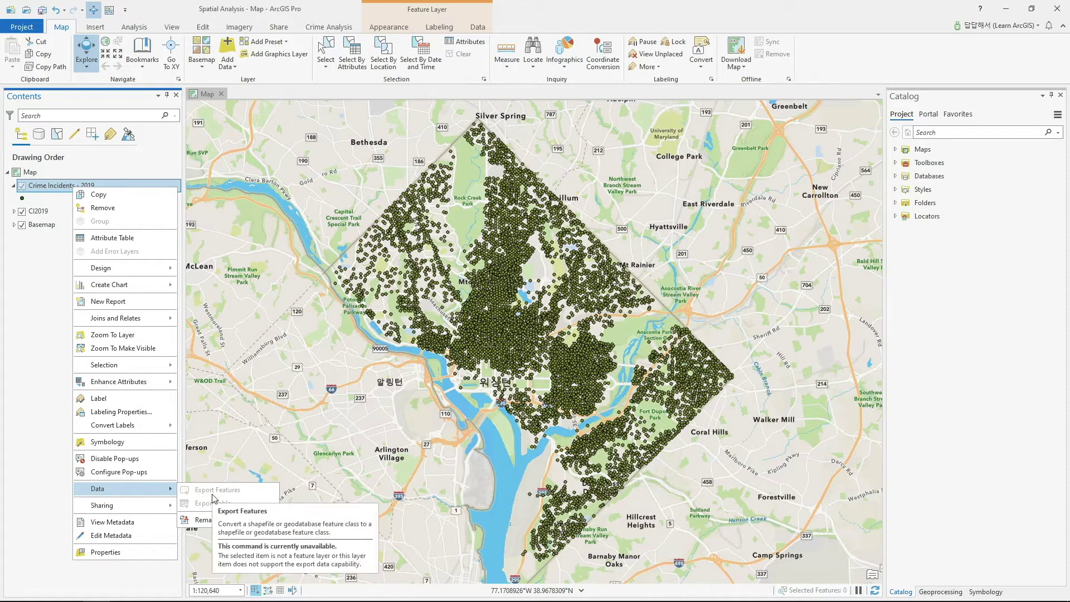
{"action": "left_click", "coordinate": [51, 323]}
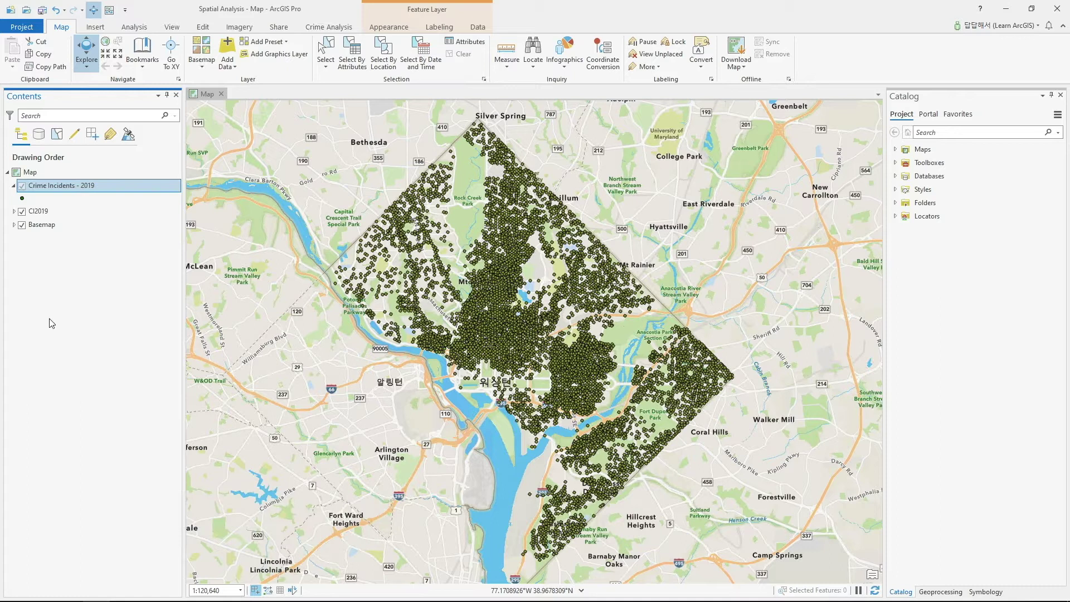
Find the geoprocessing tool Feature Class to Feature Class by searching "feature class to" and open it.
{"action": "left_click", "coordinate": [941, 591]}
{"action": "left_click", "coordinate": [960, 113]}
{"action": "type", "text": "feature class to"}
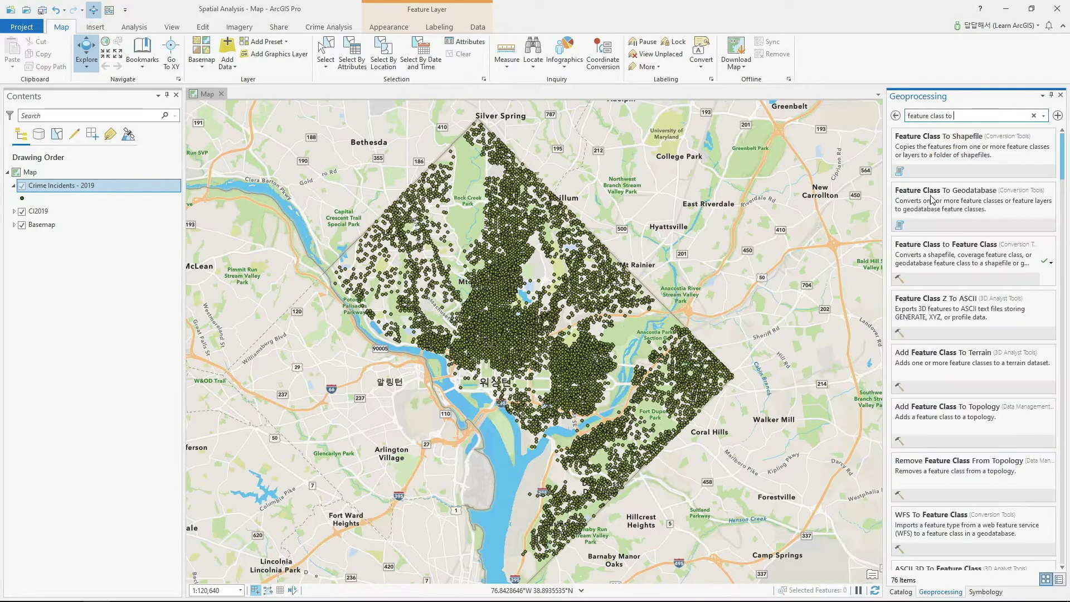
{"action": "left_click", "coordinate": [956, 257]}
Export the Crime Incidents - 2019 layer to Spatial Analysis.gdb with the output name CI_2019_2.
{"action": "left_click", "coordinate": [1024, 164]}
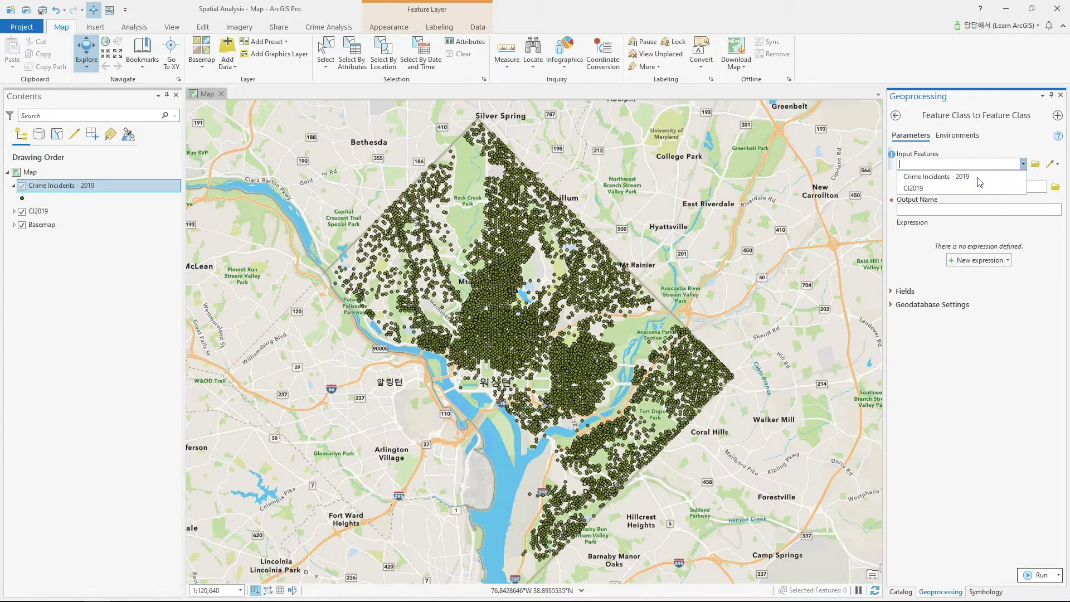
{"action": "left_click", "coordinate": [972, 177]}
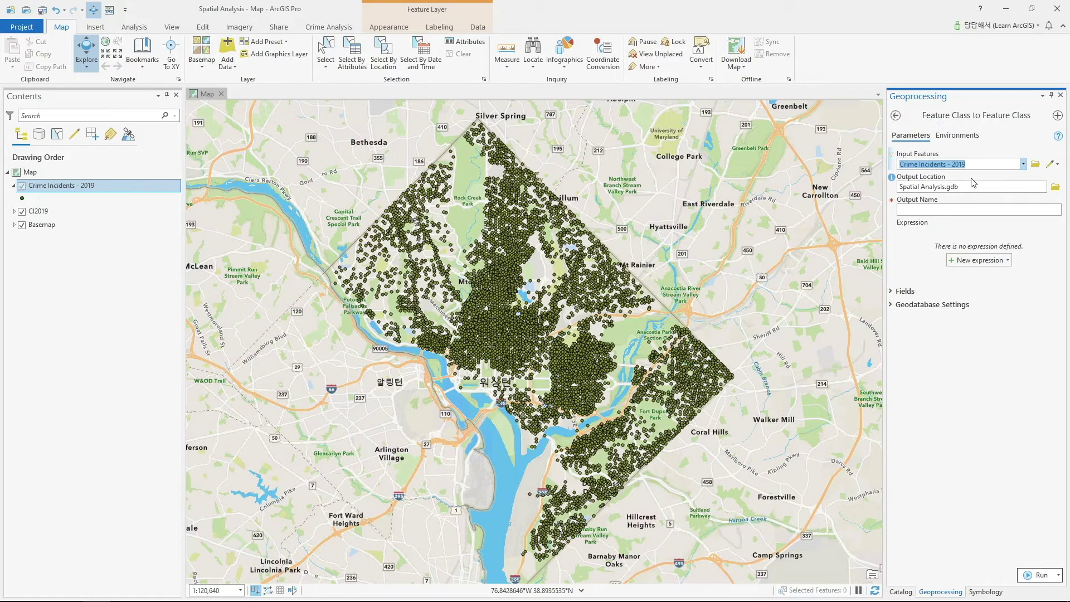
{"action": "left_click", "coordinate": [960, 211]}
{"action": "type", "text": "CI_2019_2"}
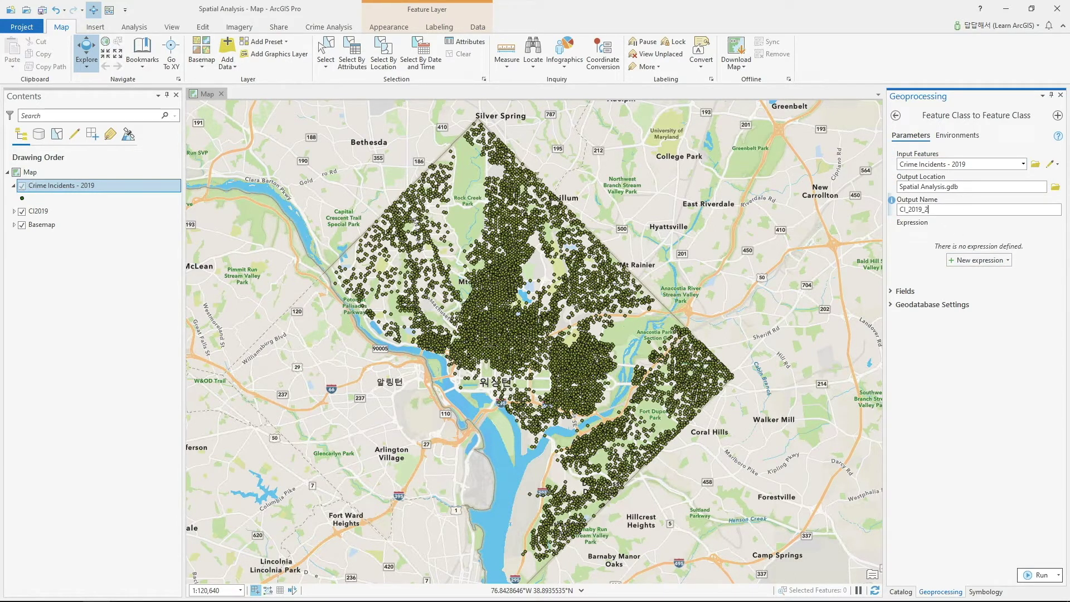
{"action": "left_click", "coordinate": [1038, 575]}
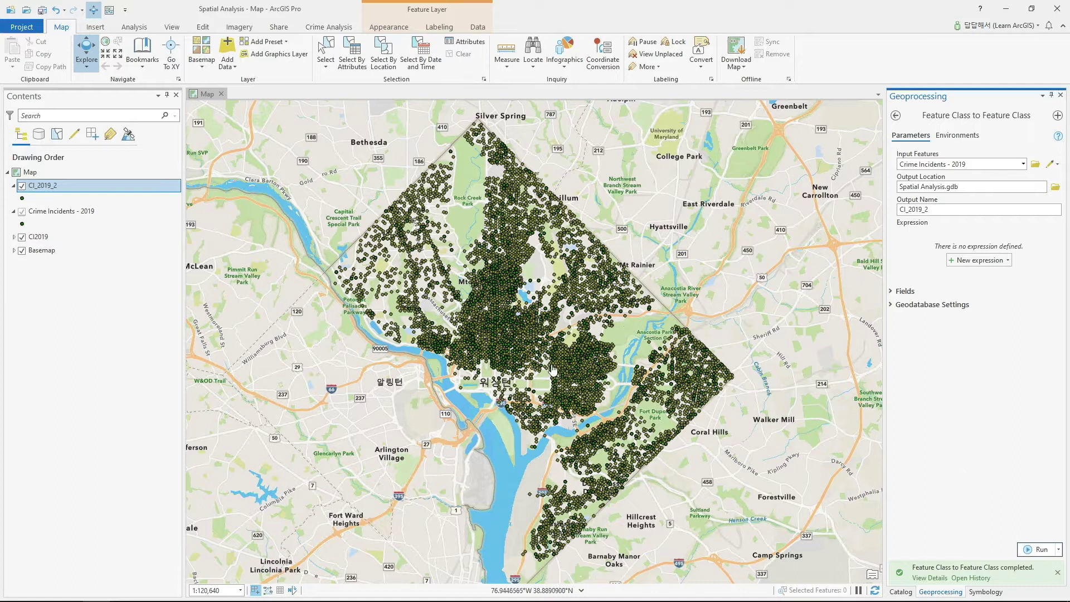
Examine the exported records in the attribute table of CI_2019_2 and close the table.
{"action": "left_click", "coordinate": [82, 186]}
{"action": "key", "text": "ctrl+t"}
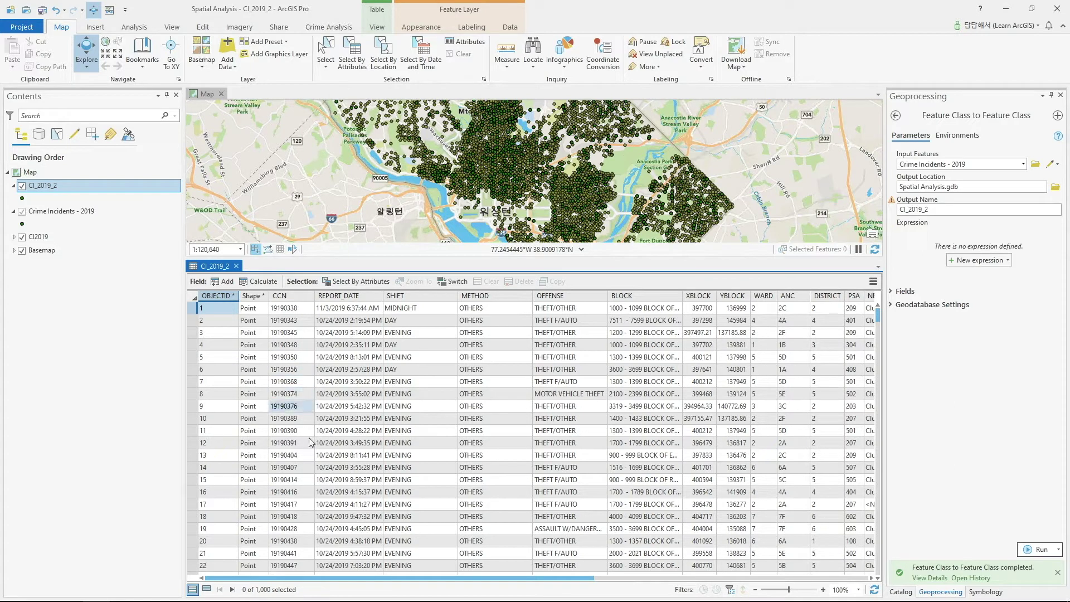
{"action": "left_click", "coordinate": [237, 267]}
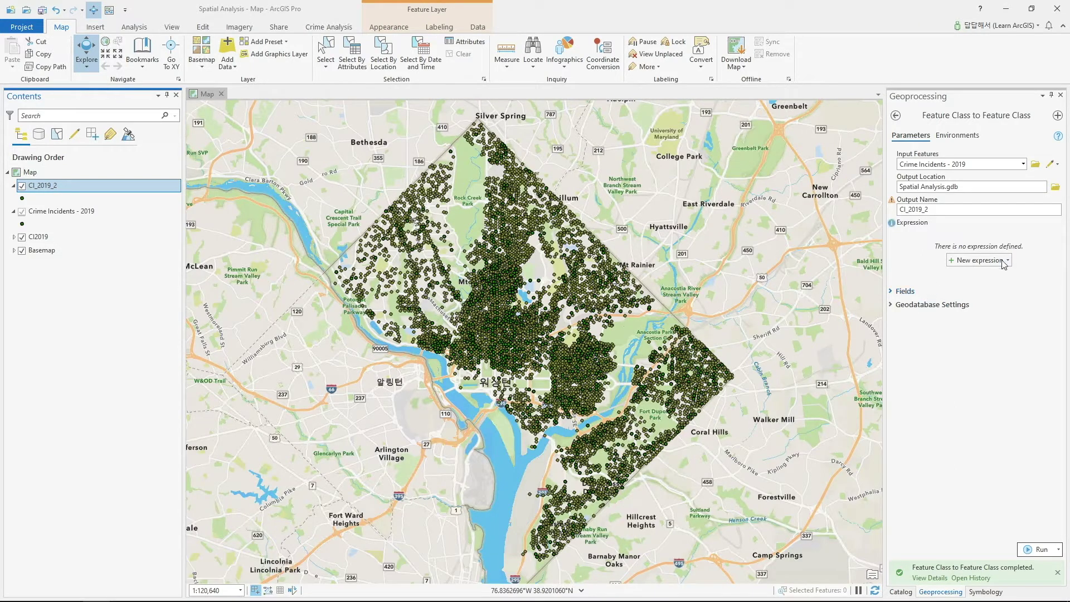
Add the clause "CCN is not null" to the export expression and rerun Feature Class to Feature Class.
{"action": "left_click", "coordinate": [1008, 261]}
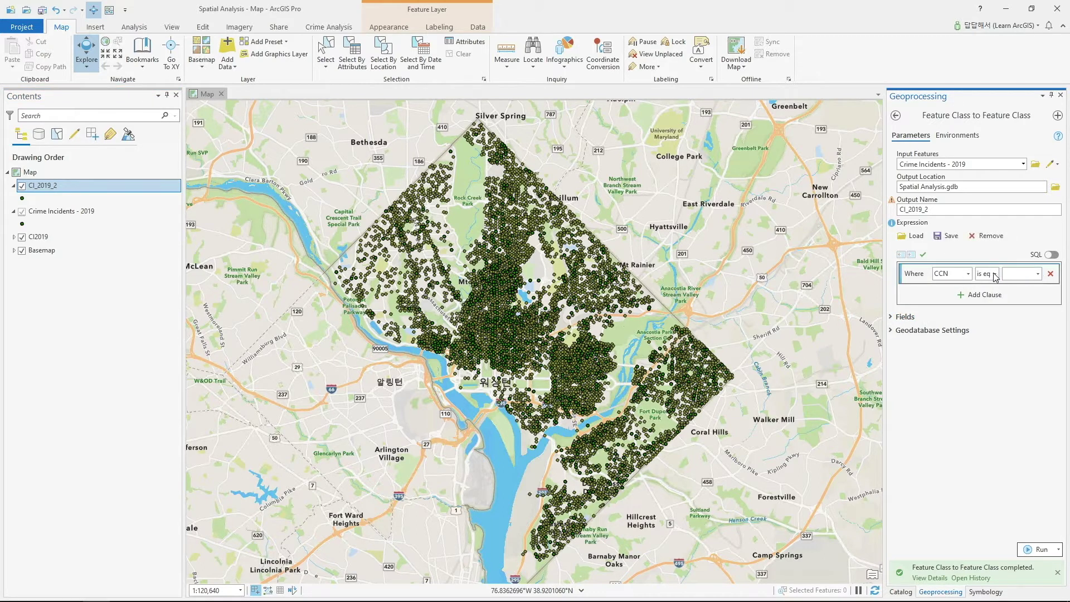
{"action": "left_click", "coordinate": [997, 277]}
{"action": "left_click", "coordinate": [1009, 406]}
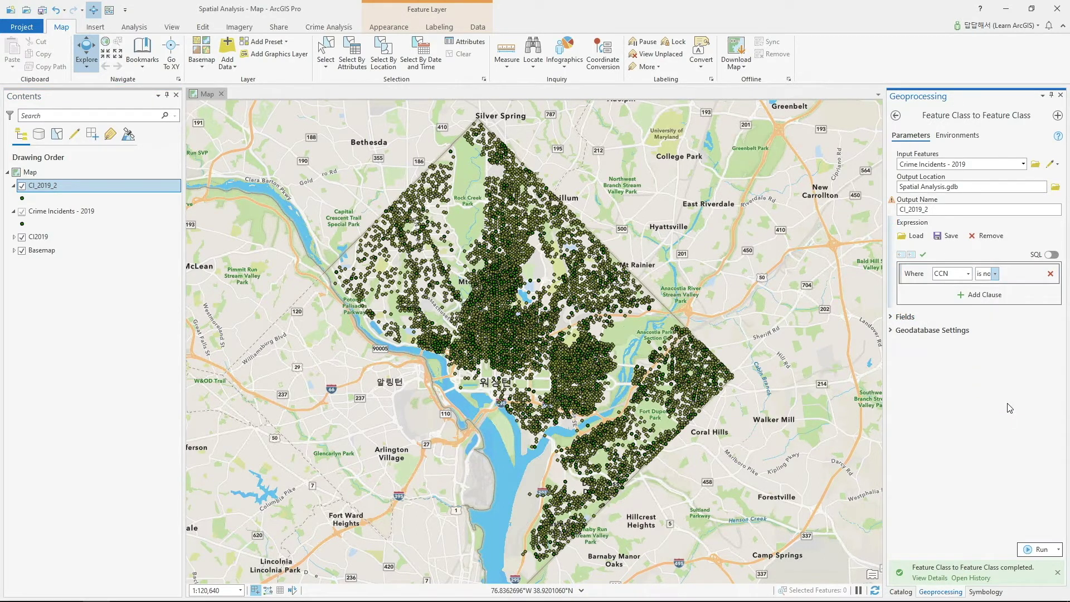
{"action": "left_click", "coordinate": [1038, 550]}
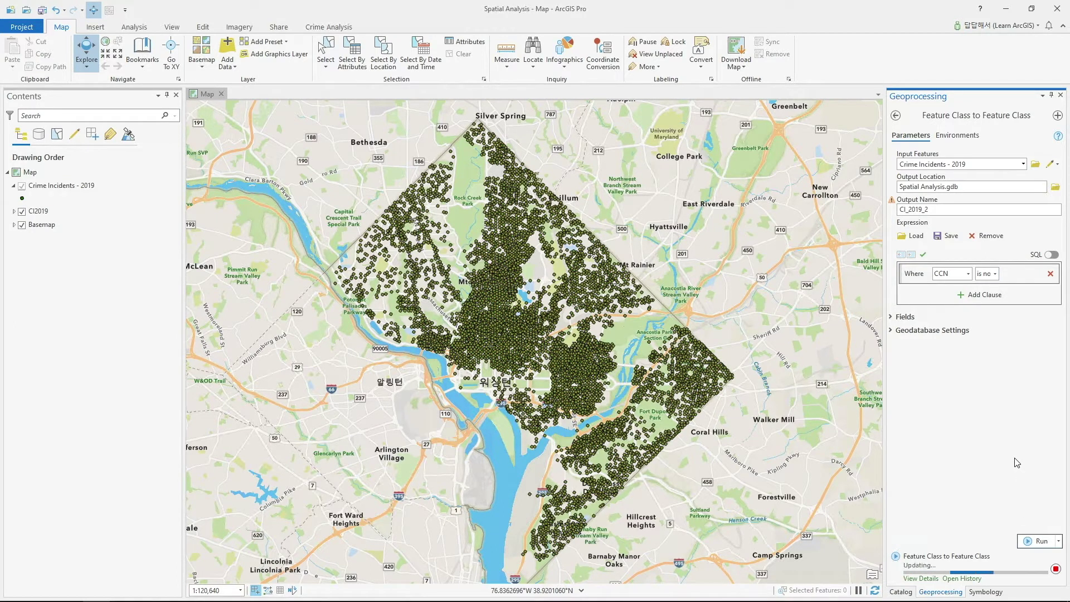
Check the number of records in the re-exported CI_2019_2 attribute table and close the table.
{"action": "left_click", "coordinate": [107, 184]}
{"action": "key", "text": "ctrl+t"}
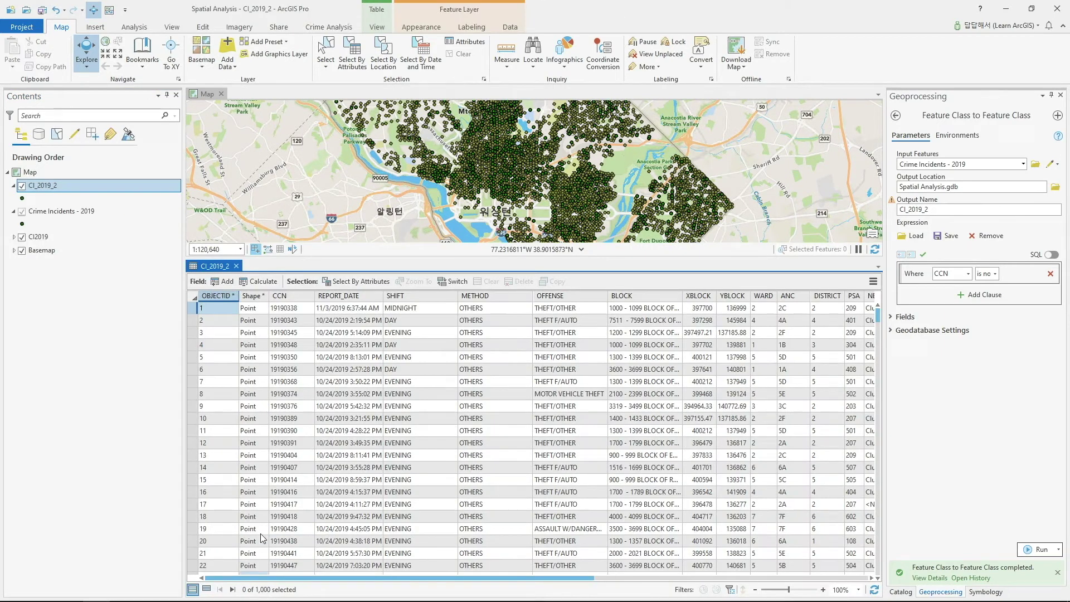
{"action": "left_click", "coordinate": [236, 266]}
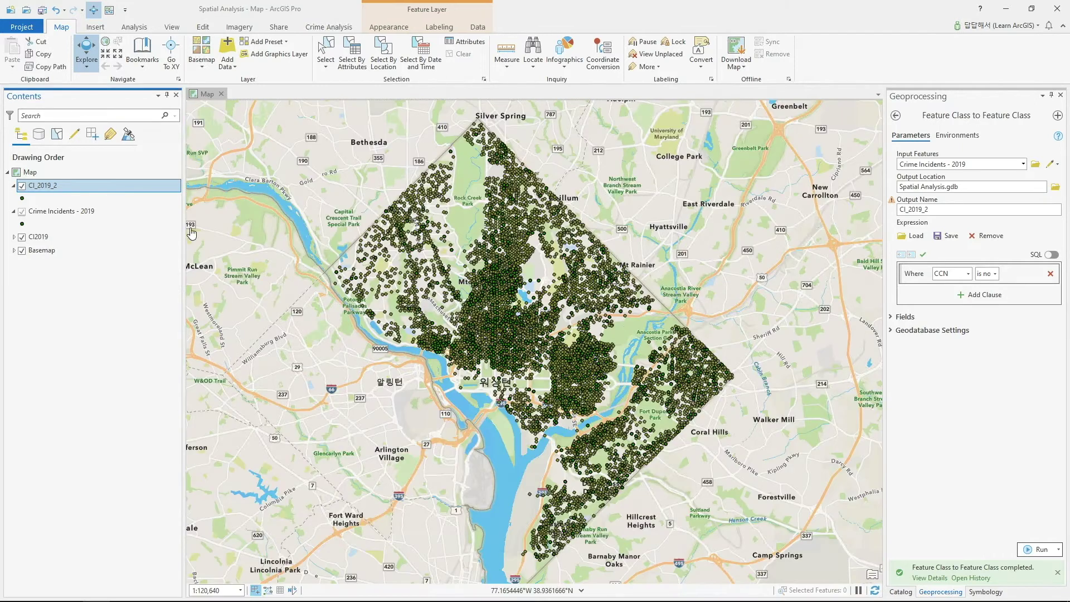
Select all records of the Crime Incidents - 2019 layer by switching the selection in its attribute table.
{"action": "right_click", "coordinate": [73, 211]}
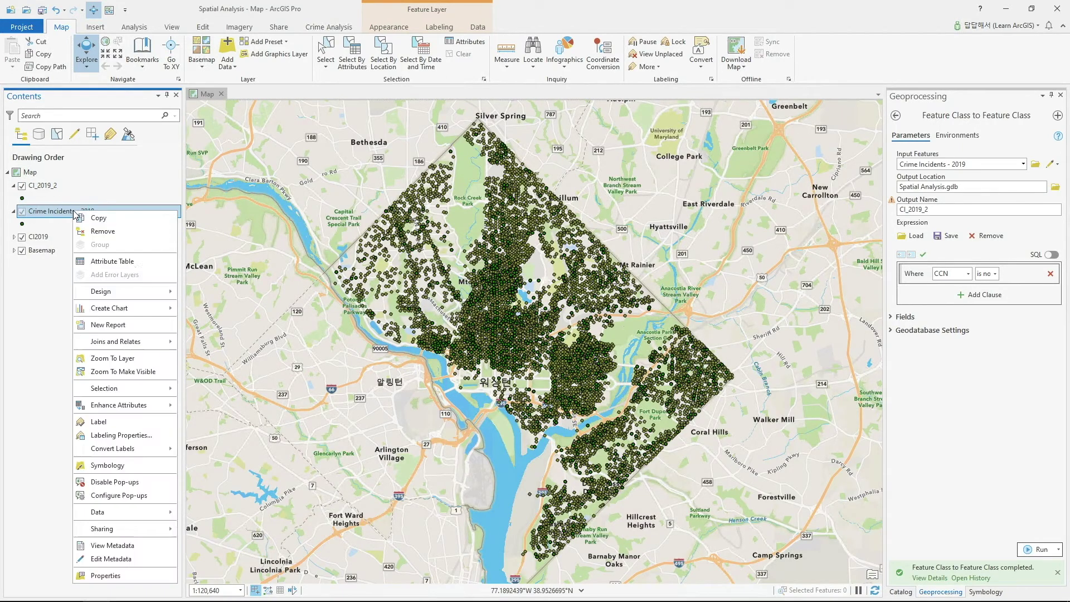
{"action": "left_click", "coordinate": [133, 262]}
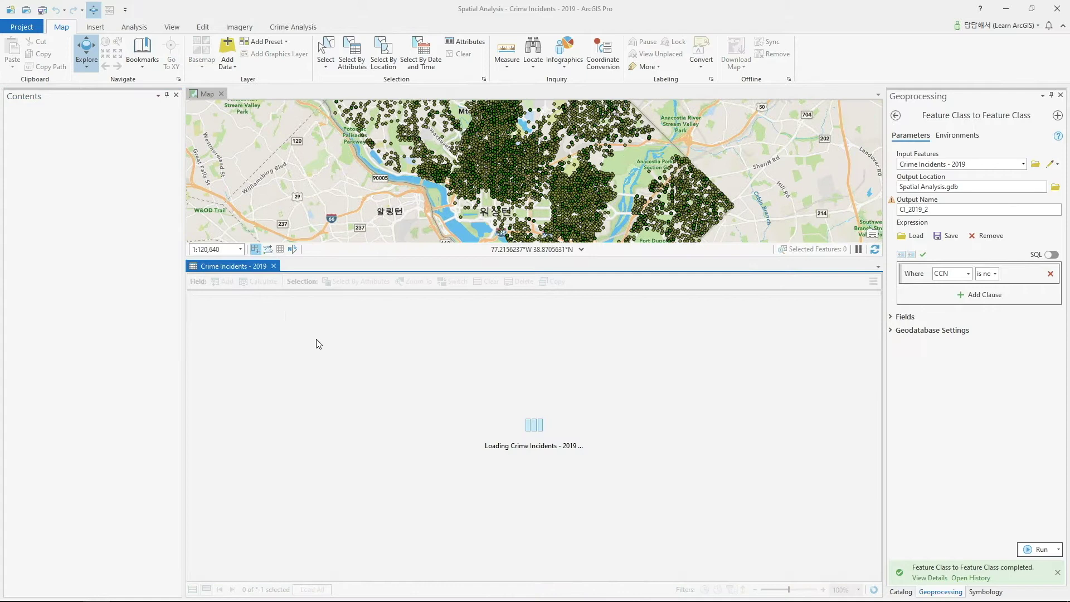
{"action": "left_click", "coordinate": [458, 281]}
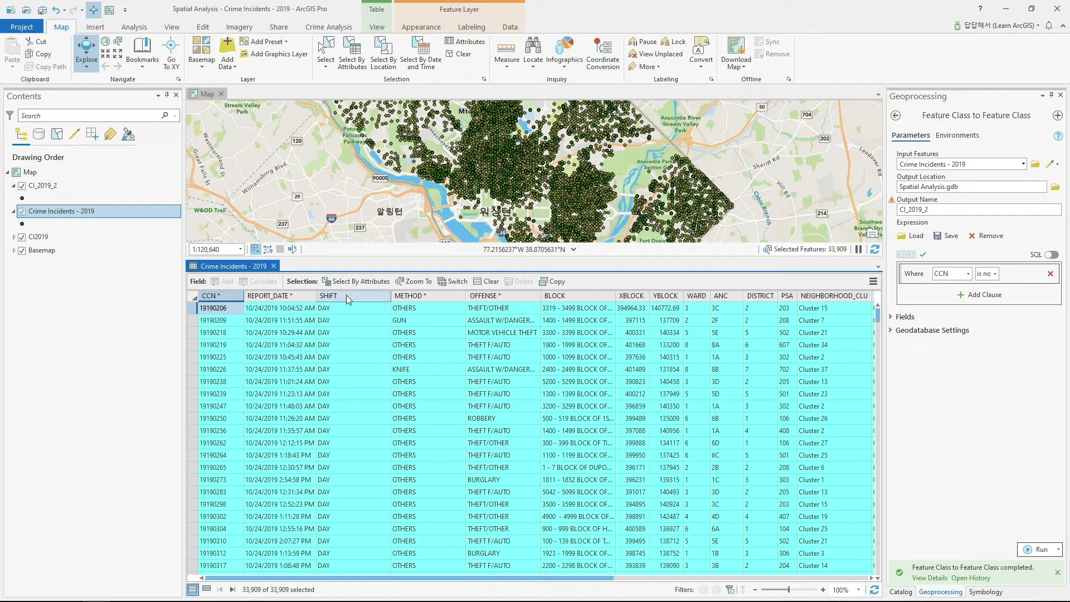
{"action": "left_click", "coordinate": [273, 266]}
Rerun the export on the selected incidents and open the attribute table of the new CI_2019_2 layer.
{"action": "left_click", "coordinate": [1040, 549]}
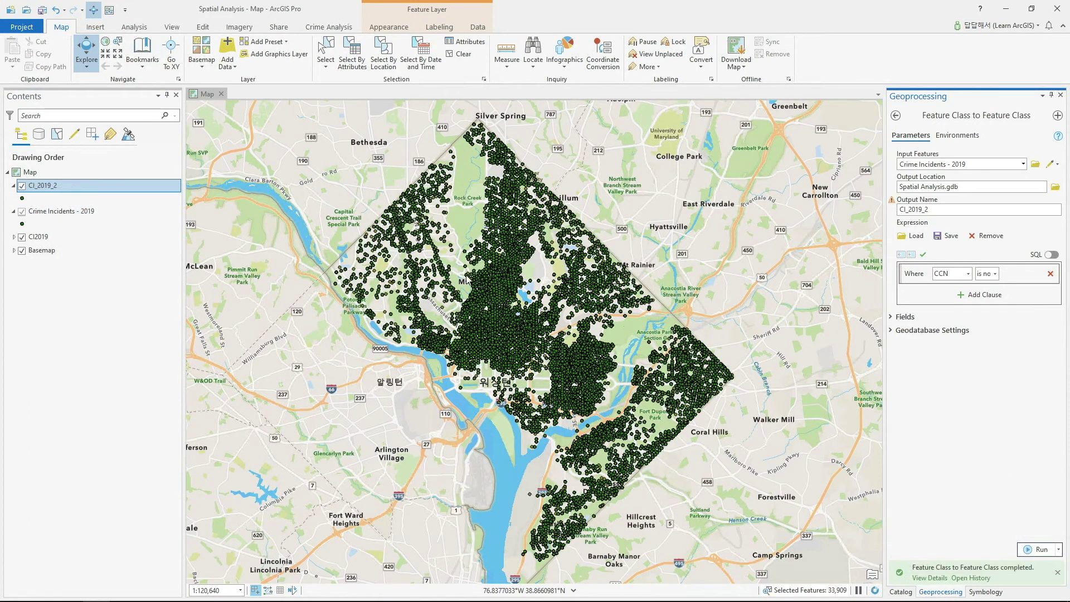
{"action": "key", "text": "ctrl+t"}
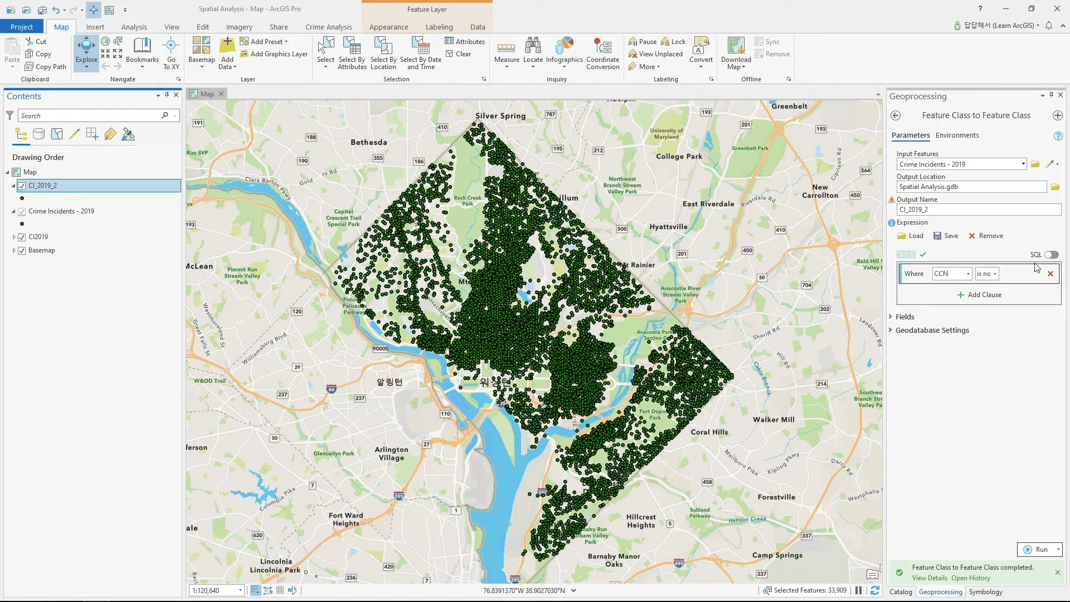
Delete the CCN clause from the export expression and remove the CI_2019_2 and Crime Incidents - 2019 layers from the map.
{"action": "left_click", "coordinate": [1050, 275]}
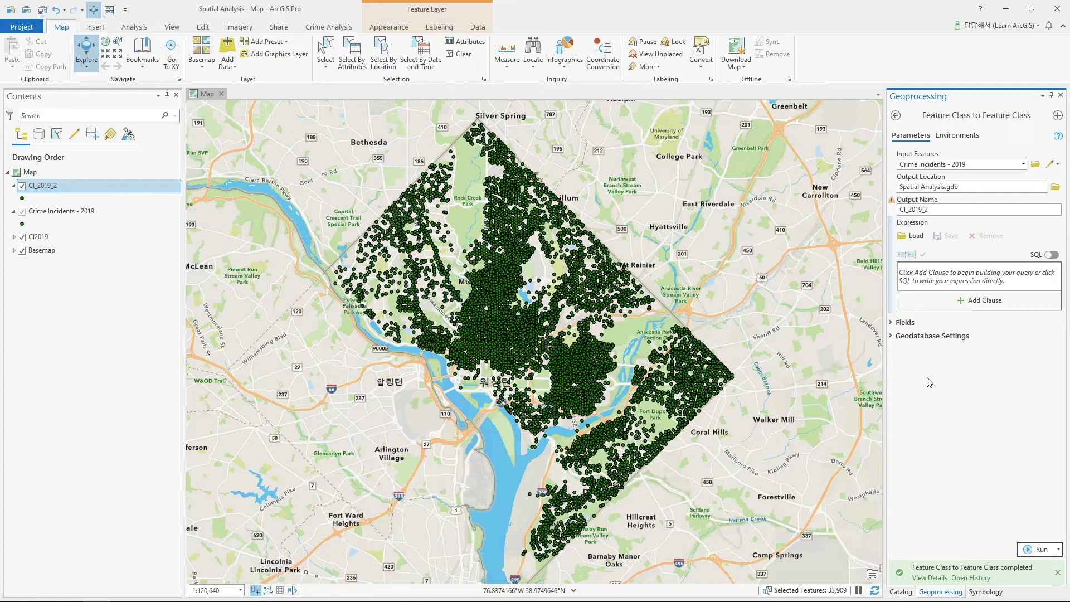
{"action": "left_click", "coordinate": [67, 211]}
{"action": "left_click", "coordinate": [59, 184], "text": "ctrl"}
{"action": "right_click", "coordinate": [59, 184]}
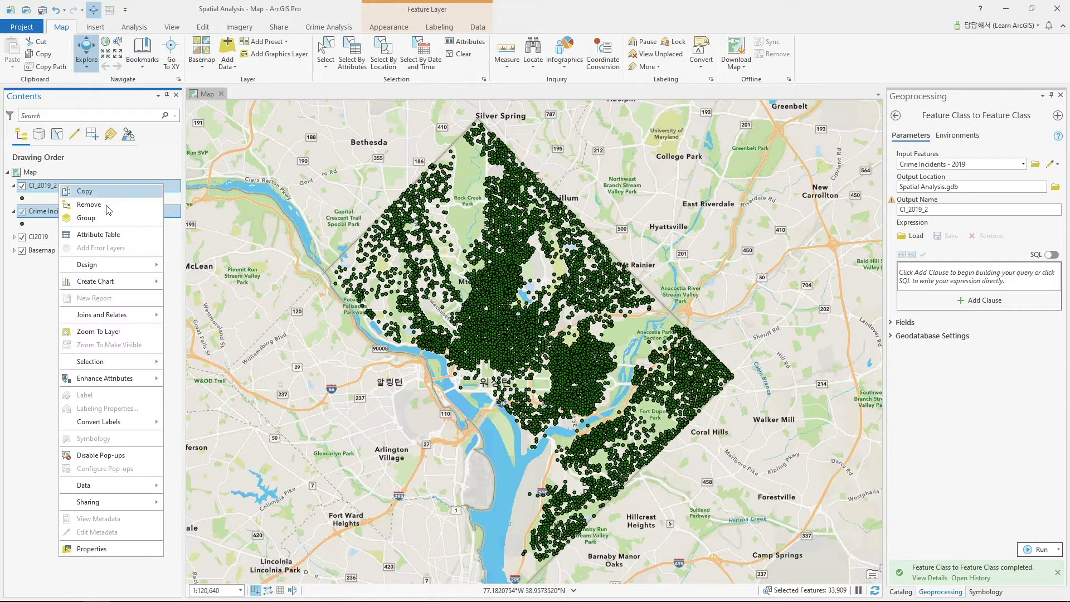
{"action": "left_click", "coordinate": [107, 205]}
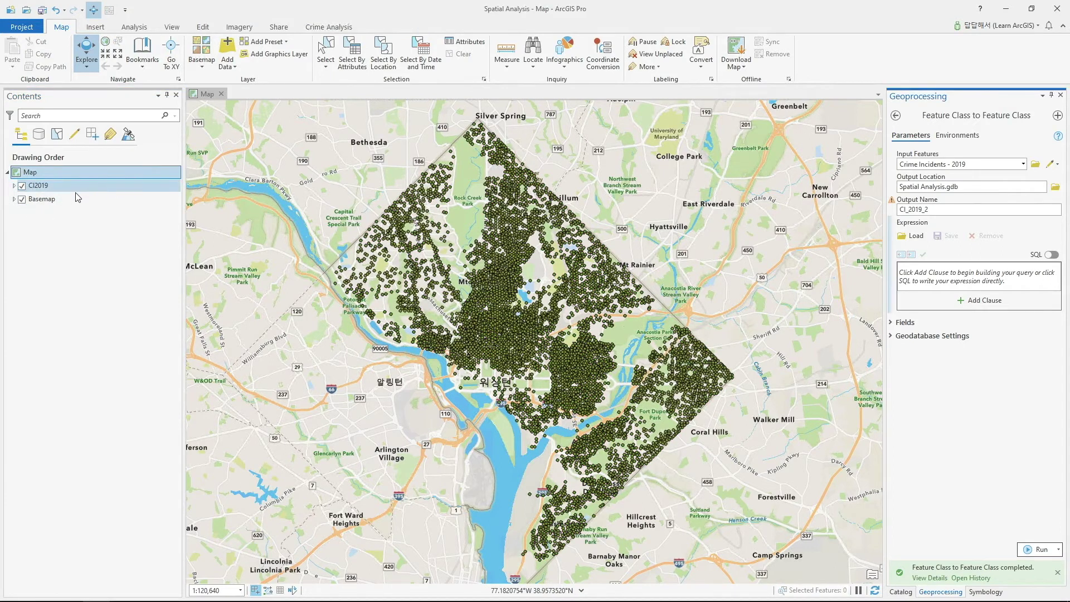
{"action": "left_click", "coordinate": [17, 186]}
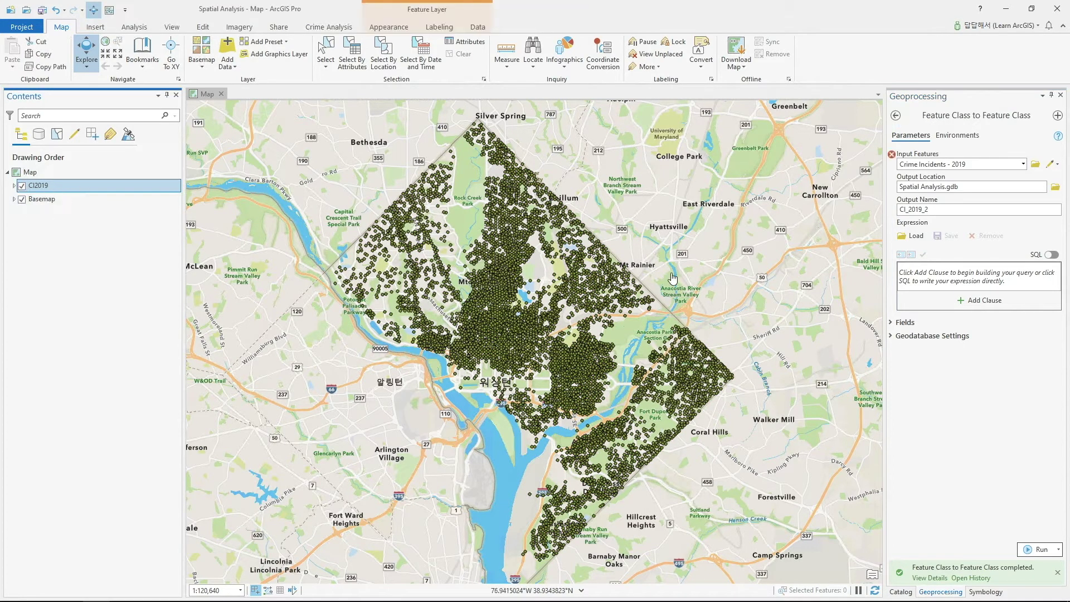
Find the Kernel Density tool, review its parameters including the search radius, and return to the cleared tool search.
{"action": "left_click", "coordinate": [896, 115]}
{"action": "left_click", "coordinate": [929, 115]}
{"action": "type", "text": "k"}
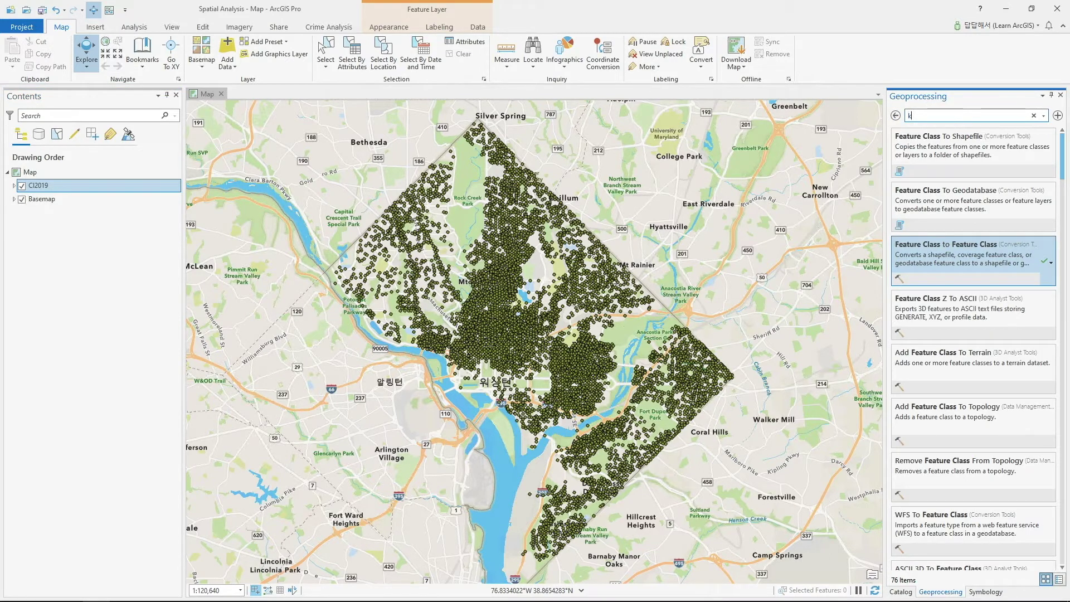
{"action": "type", "text": "ern"}
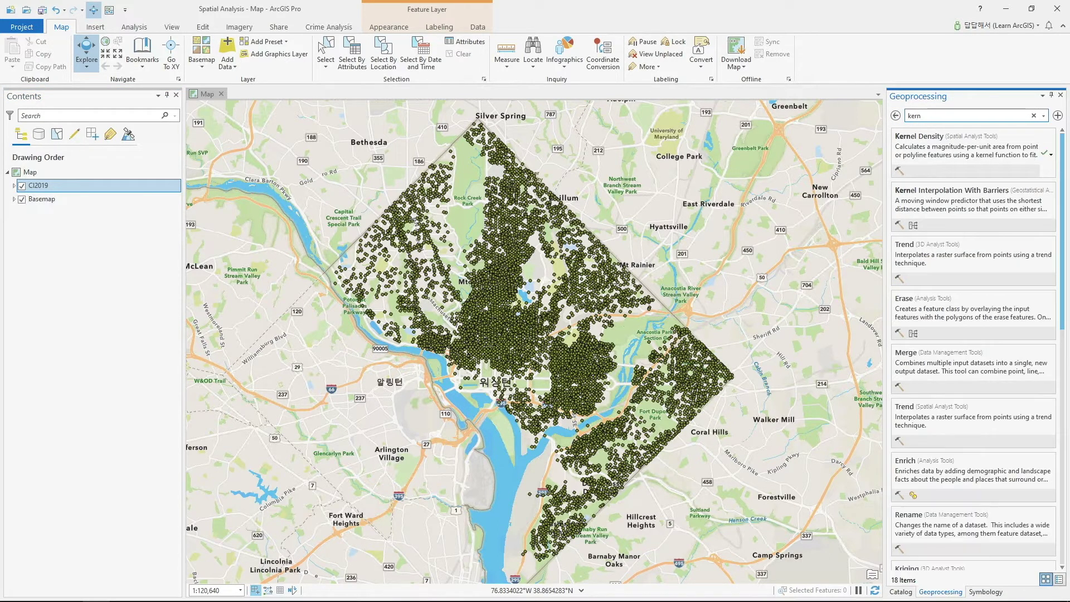
{"action": "left_click", "coordinate": [948, 146]}
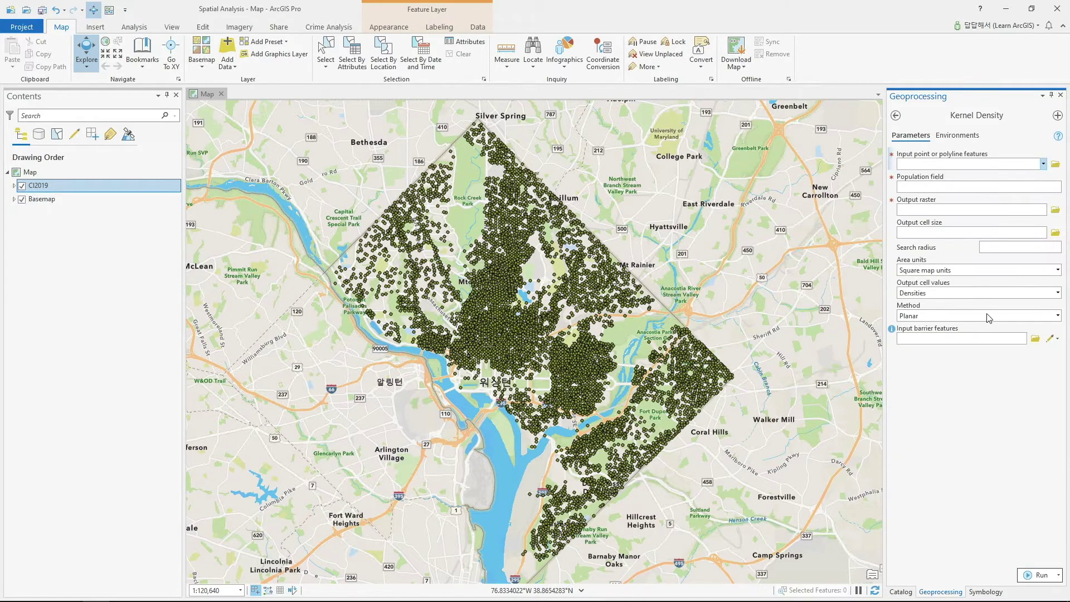
{"action": "left_click", "coordinate": [1003, 248]}
{"action": "left_click", "coordinate": [898, 115]}
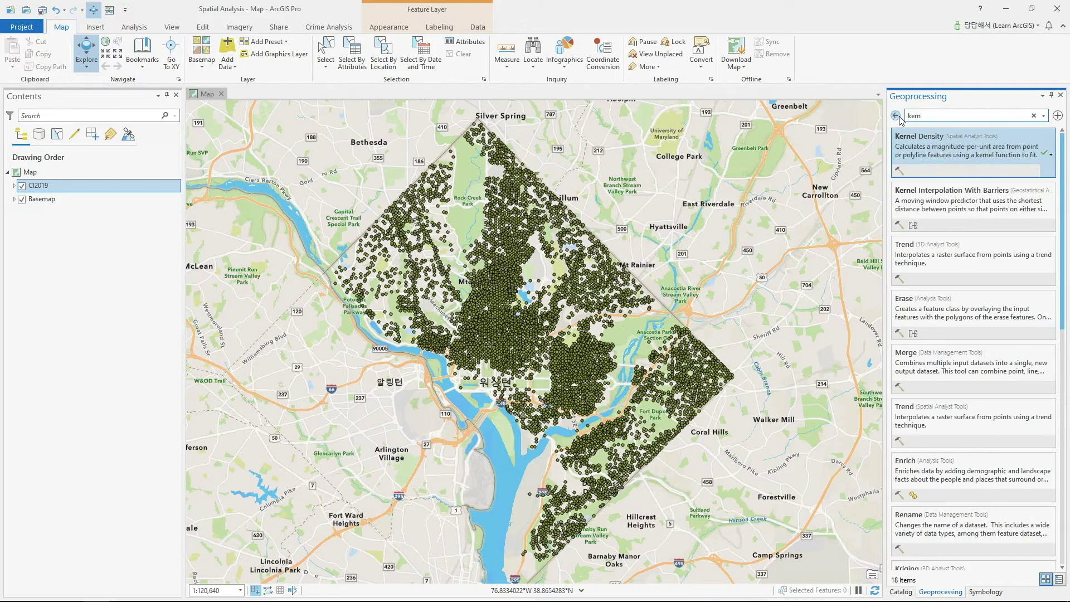
{"action": "left_click", "coordinate": [1038, 116]}
Open the attribute table of the CI2019 layer and examine its records with the map kept in view above.
{"action": "left_click", "coordinate": [79, 190]}
{"action": "key", "text": "ctrl+t"}
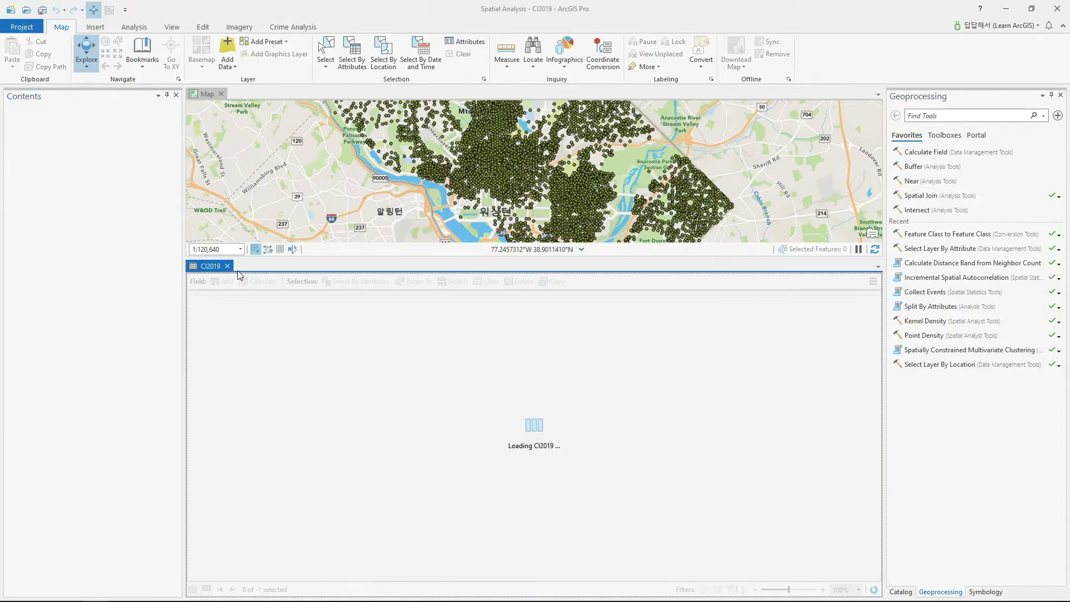
{"action": "left_click_drag", "start_coordinate": [450, 258], "coordinate": [431, 405]}
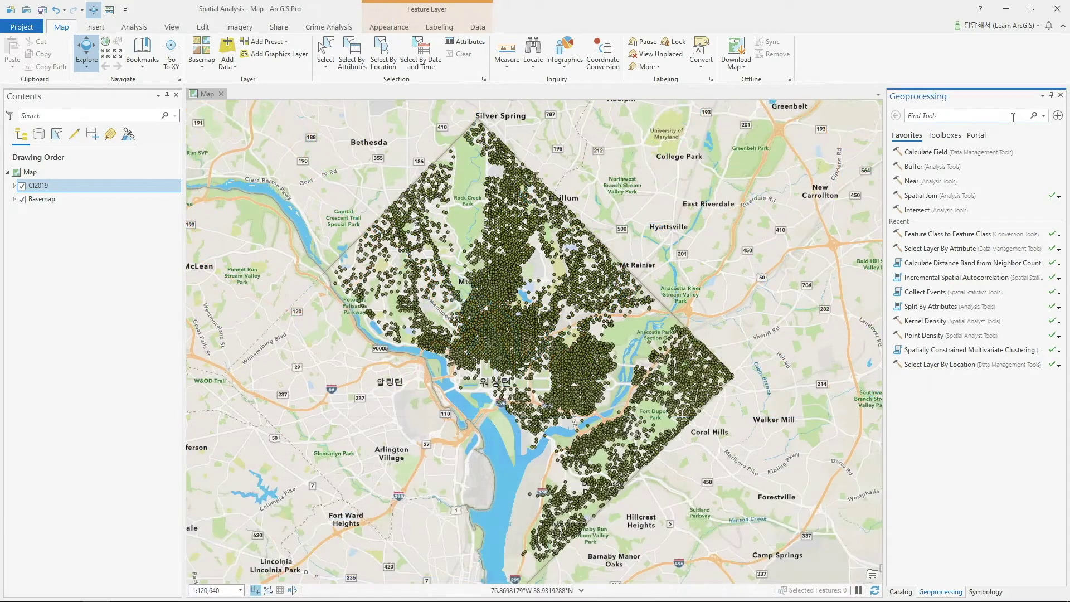
Set up the Calculate Distance Band from Neighbor Count tool with CI2019 as input features and the Euclidean distance method.
{"action": "left_click", "coordinate": [1013, 117]}
{"action": "type", "text": "neighbor"}
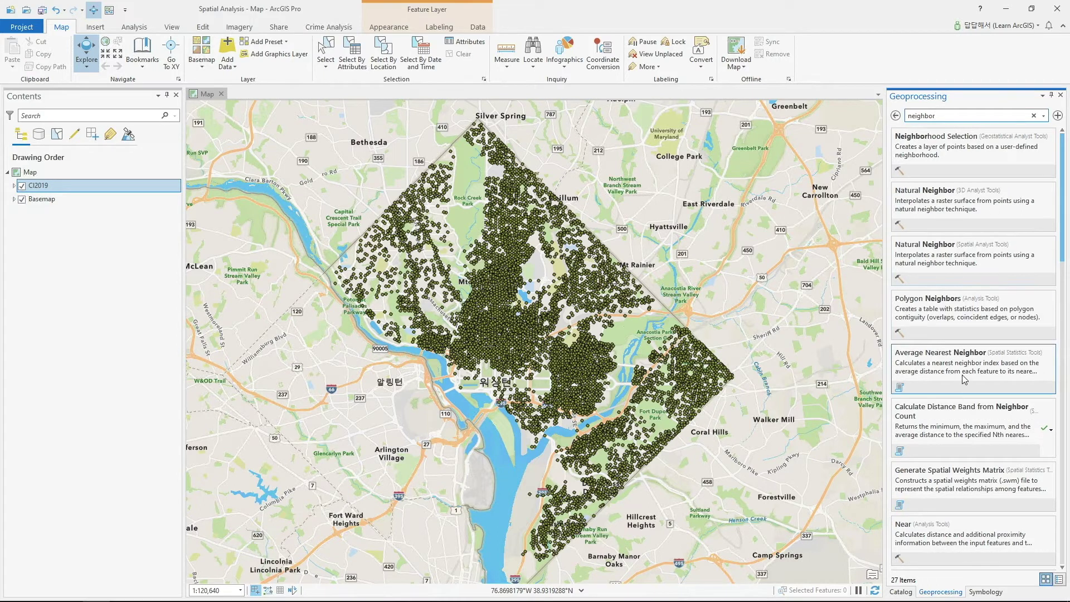
{"action": "left_click", "coordinate": [977, 415]}
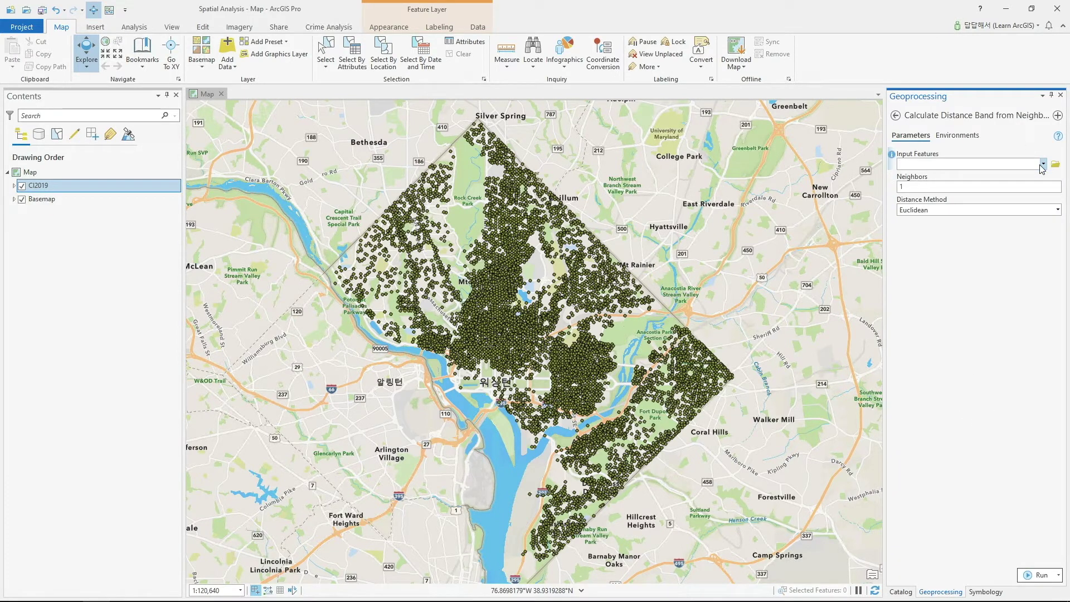
{"action": "left_click", "coordinate": [1044, 169]}
{"action": "left_click", "coordinate": [963, 174]}
{"action": "left_click", "coordinate": [941, 187]}
{"action": "left_click", "coordinate": [1057, 210]}
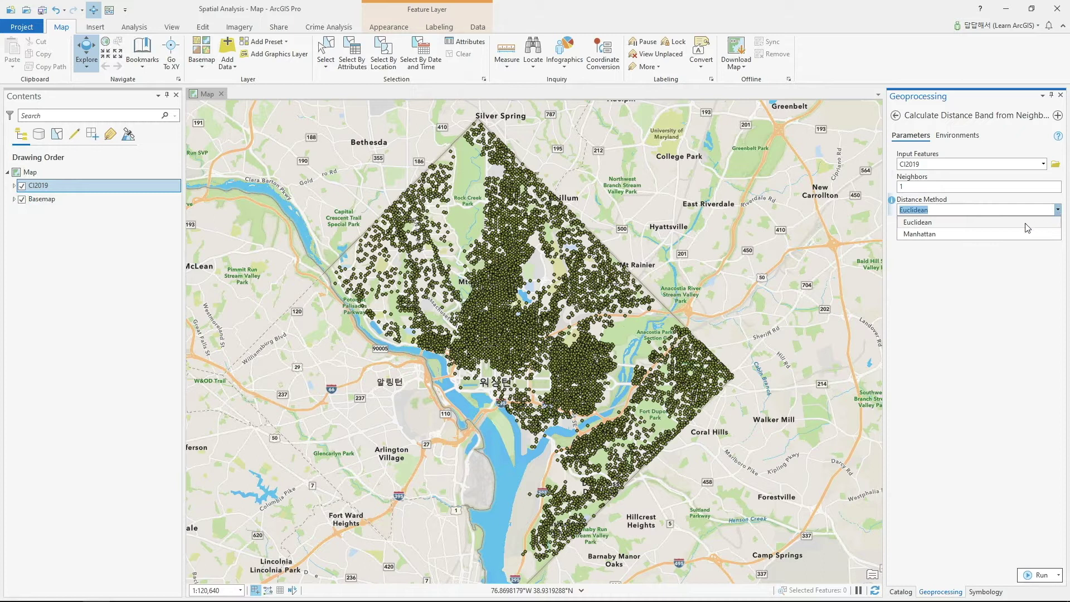
{"action": "left_click", "coordinate": [1026, 223]}
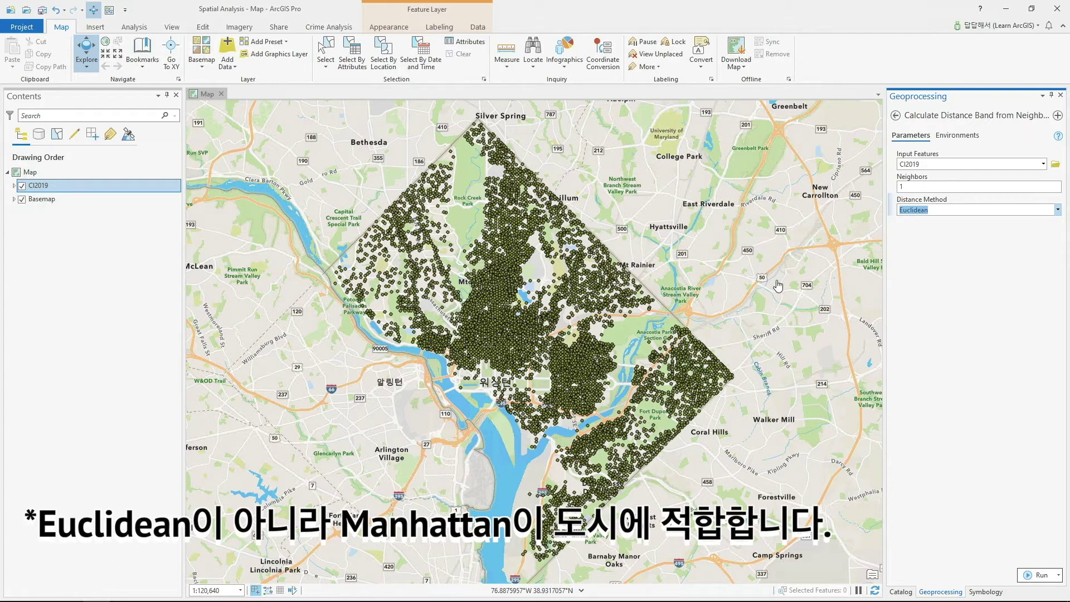
{"action": "left_click", "coordinate": [1058, 210]}
{"action": "left_click", "coordinate": [972, 222]}
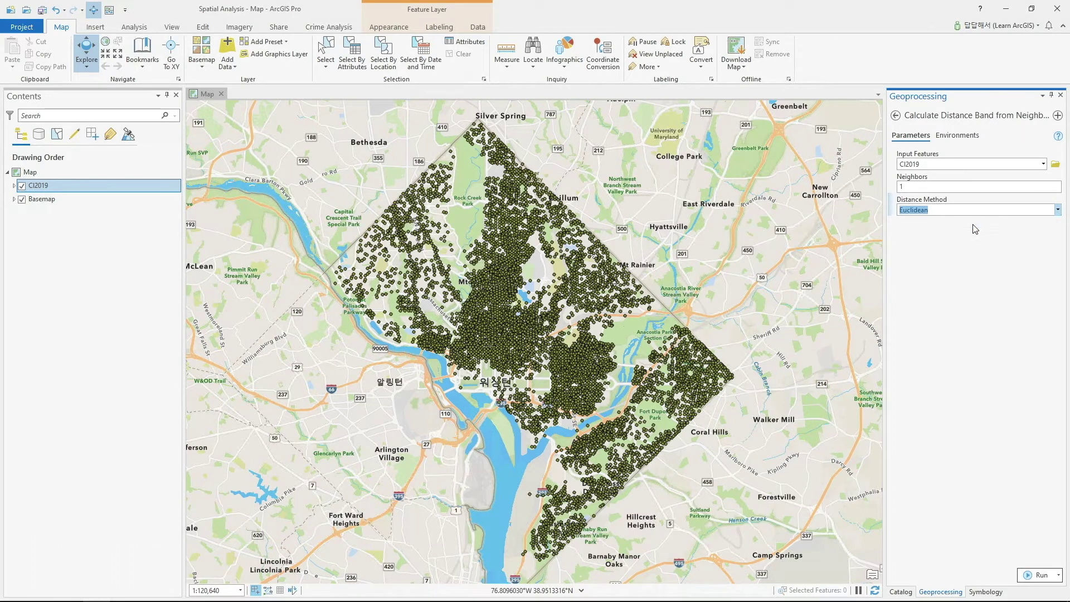
Run the distance band calculation with 2 neighbors and review the resulting distances and the tool's help illustration.
{"action": "left_click", "coordinate": [949, 186]}
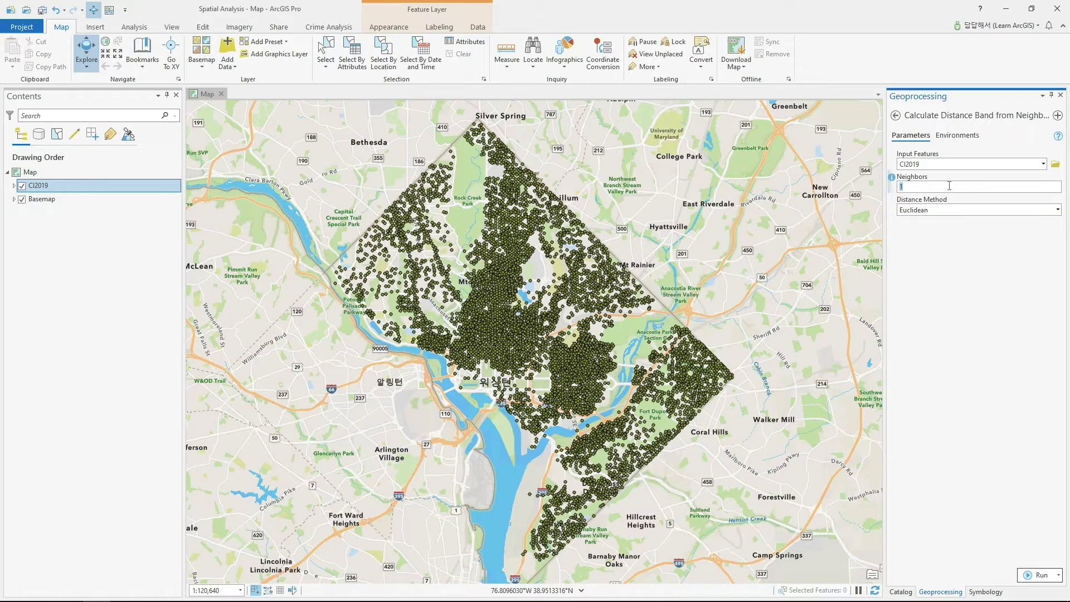
{"action": "left_click", "coordinate": [1031, 575]}
{"action": "left_click", "coordinate": [1037, 575]}
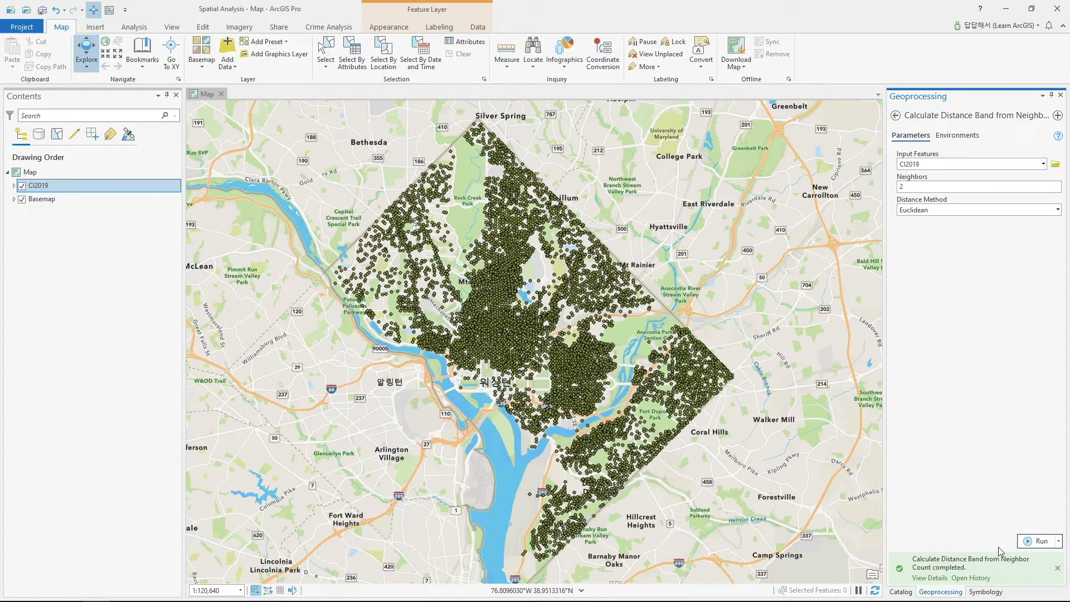
{"action": "left_click", "coordinate": [931, 577]}
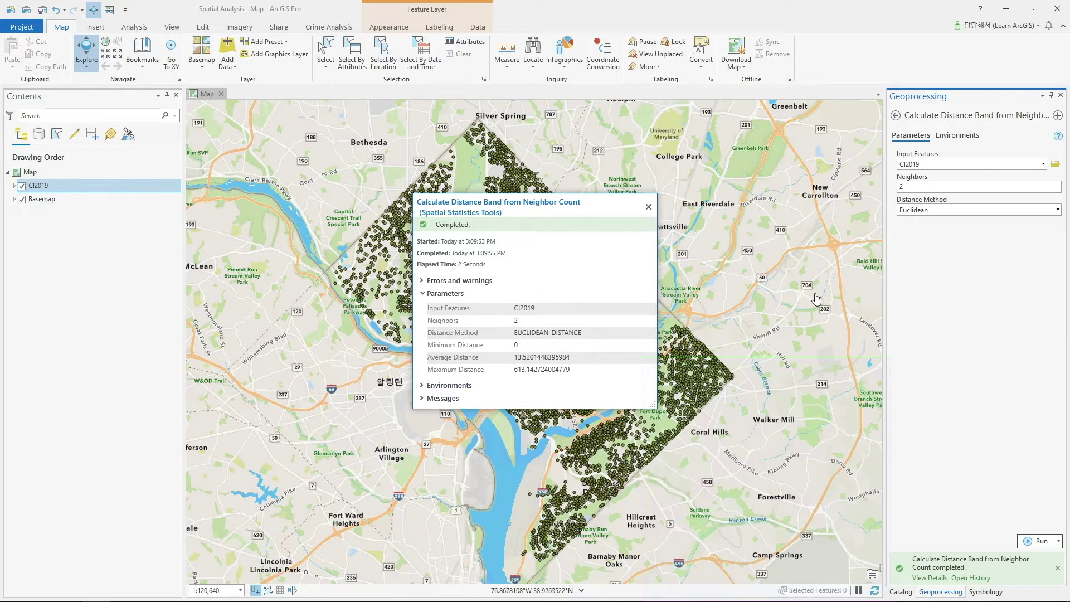
{"action": "mouse_move", "coordinate": [1059, 140]}
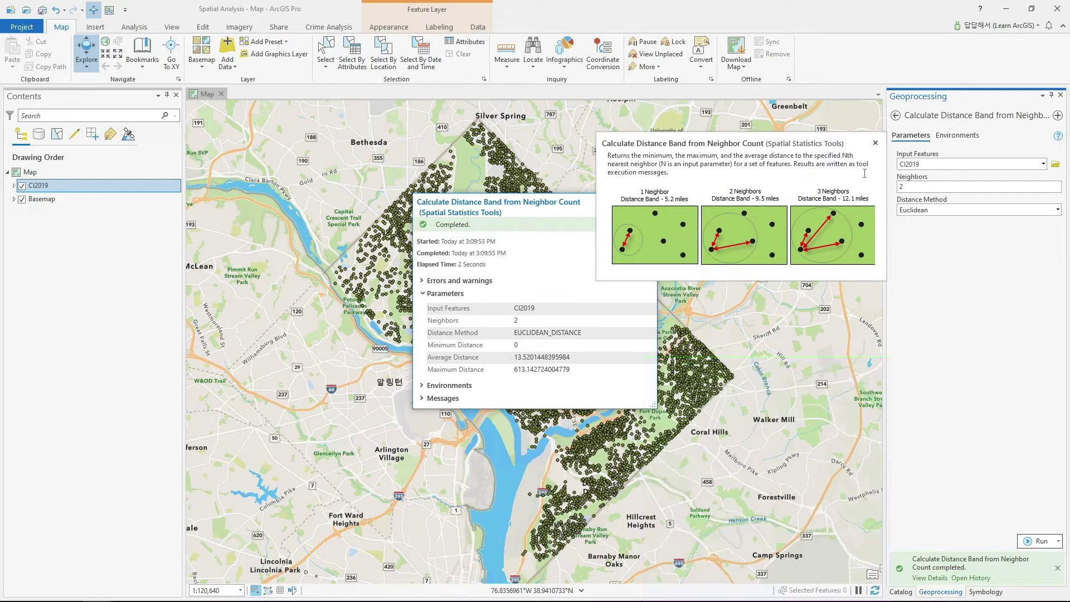
{"action": "left_click", "coordinate": [876, 143]}
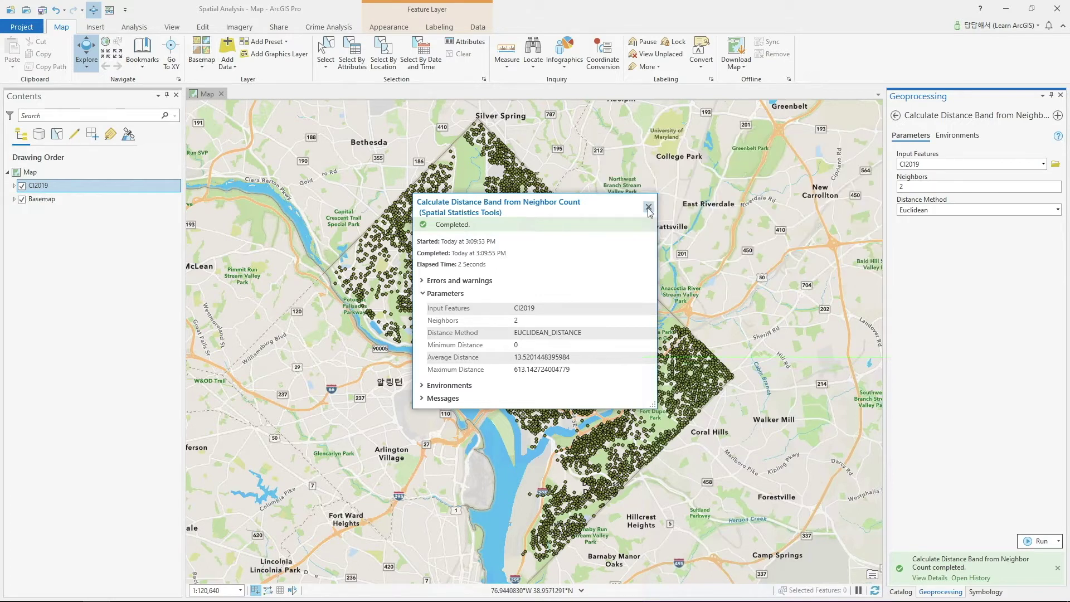
Rerun the distance band calculation with 8 neighbors, check the maximum distance in the details, and leave the tool.
{"action": "left_click_drag", "start_coordinate": [946, 186], "coordinate": [872, 188]}
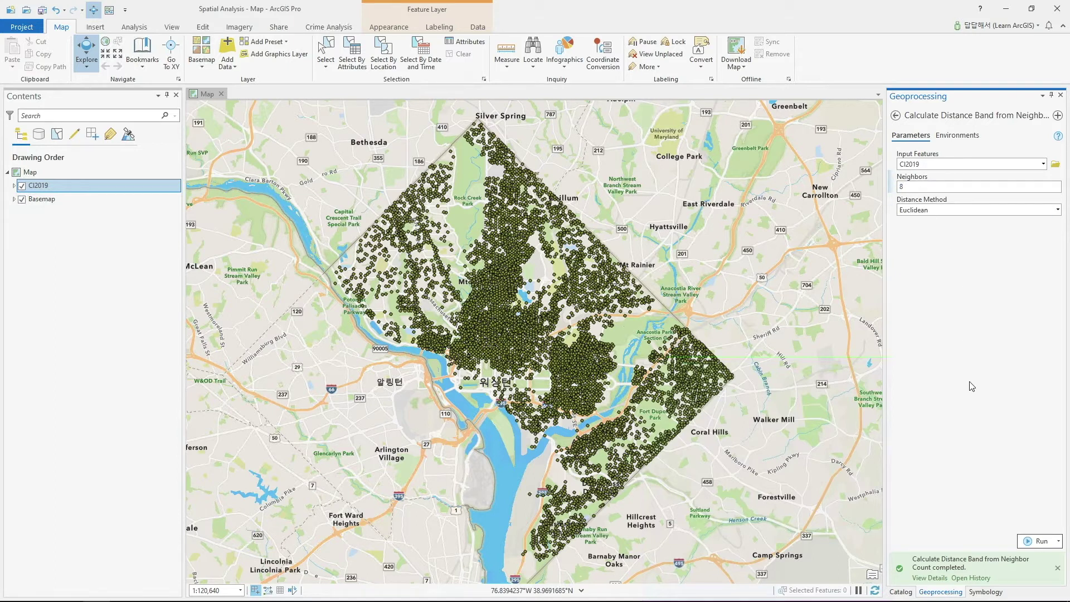
{"action": "left_click", "coordinate": [1038, 539]}
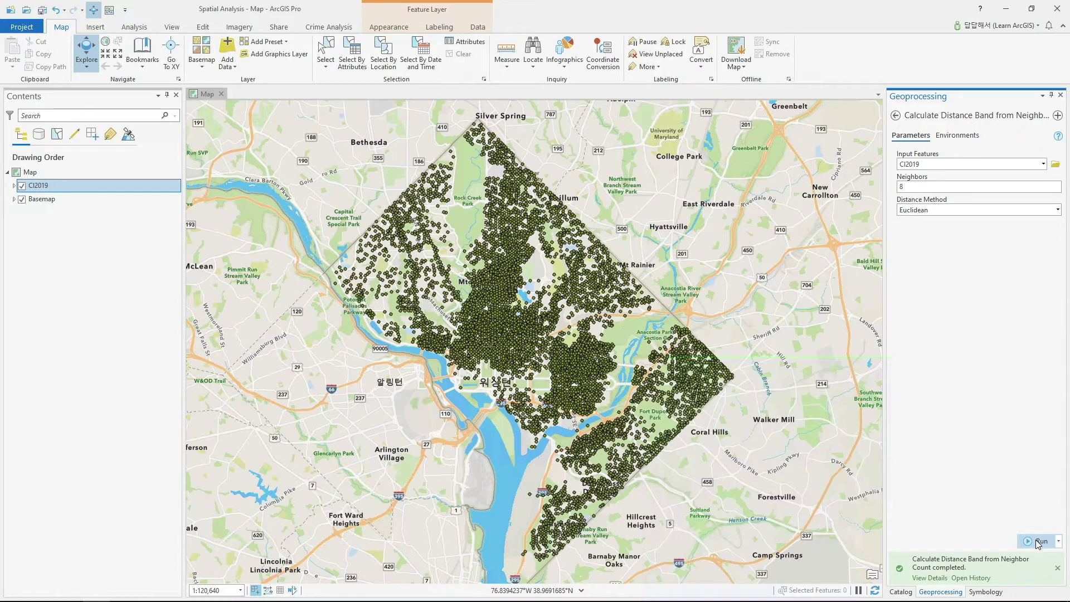
{"action": "left_click", "coordinate": [930, 578]}
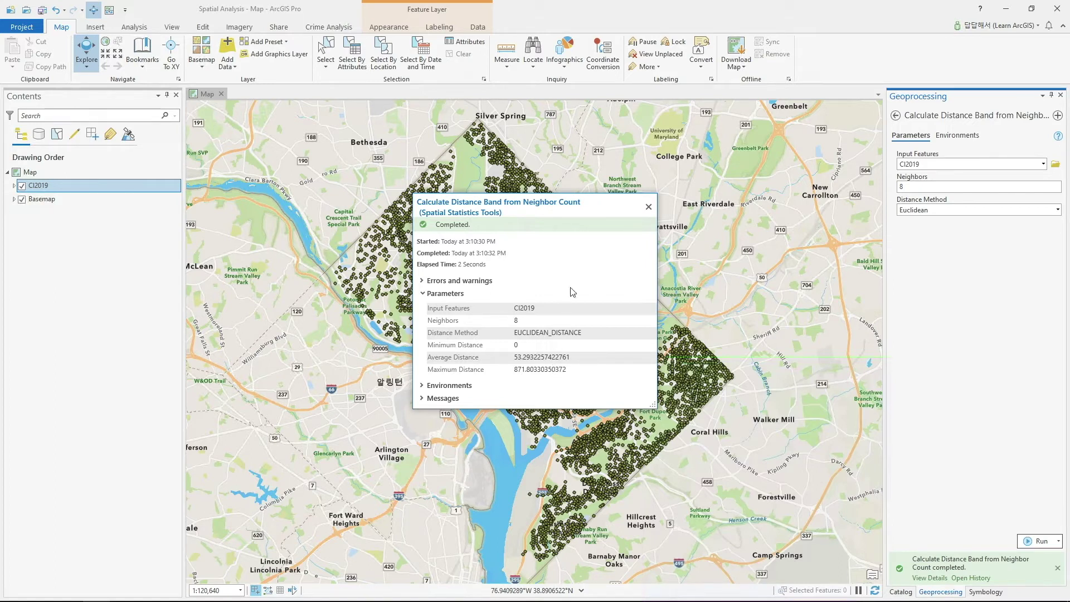
{"action": "left_click_drag", "start_coordinate": [512, 371], "coordinate": [573, 370]}
{"action": "left_click", "coordinate": [648, 207]}
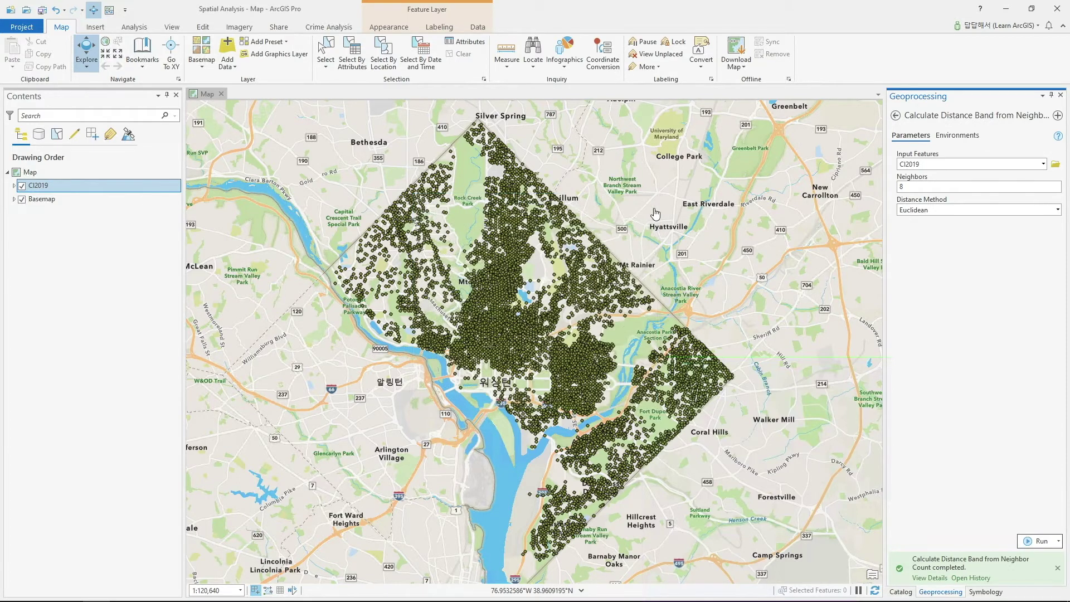
{"action": "left_click", "coordinate": [895, 116]}
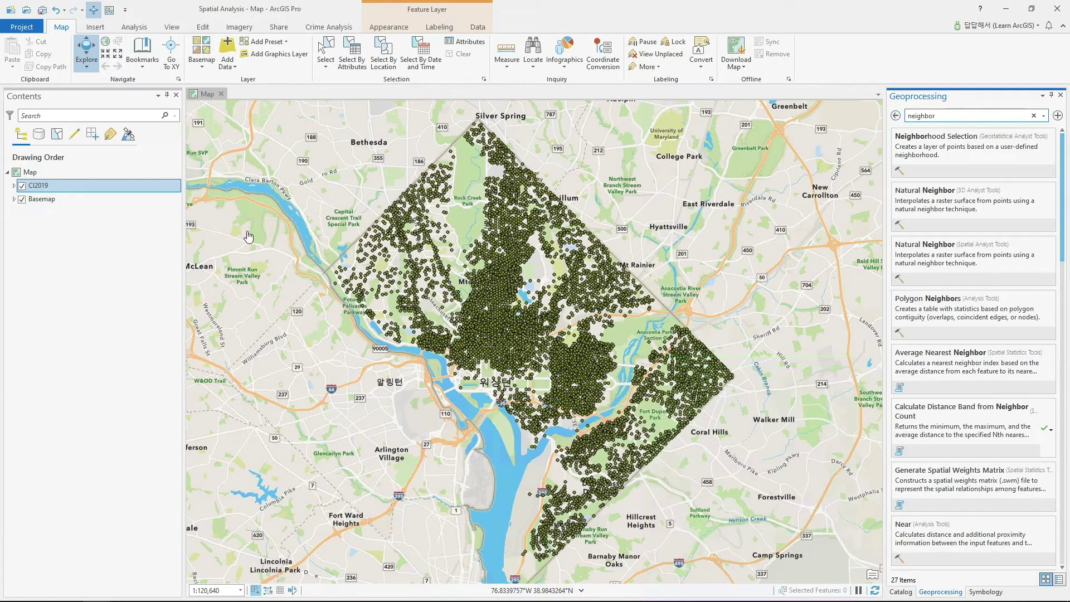
{"action": "left_click", "coordinate": [14, 186]}
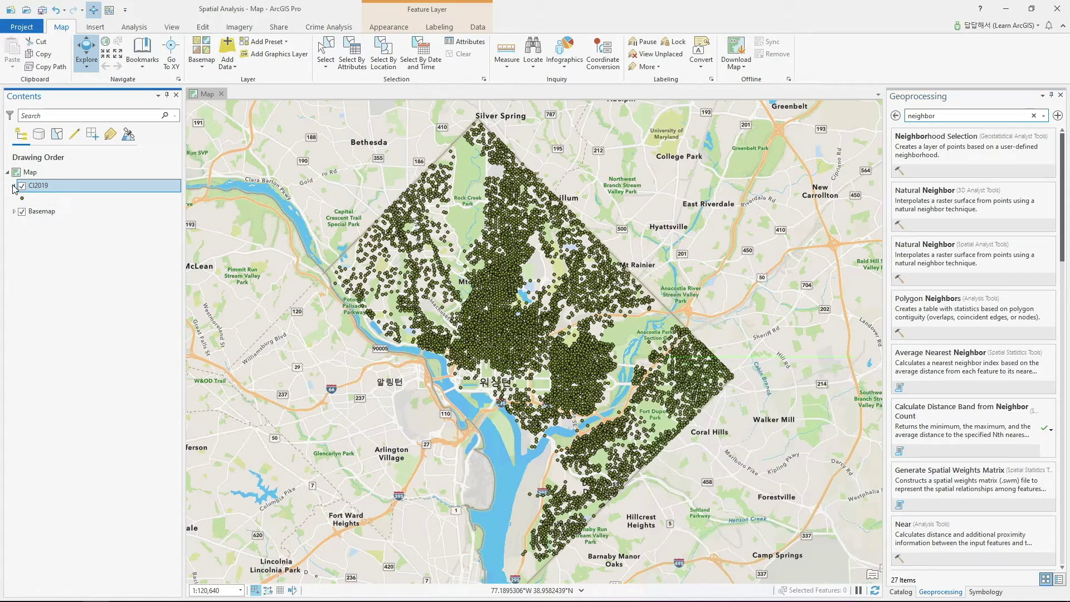
{"action": "left_click", "coordinate": [13, 187]}
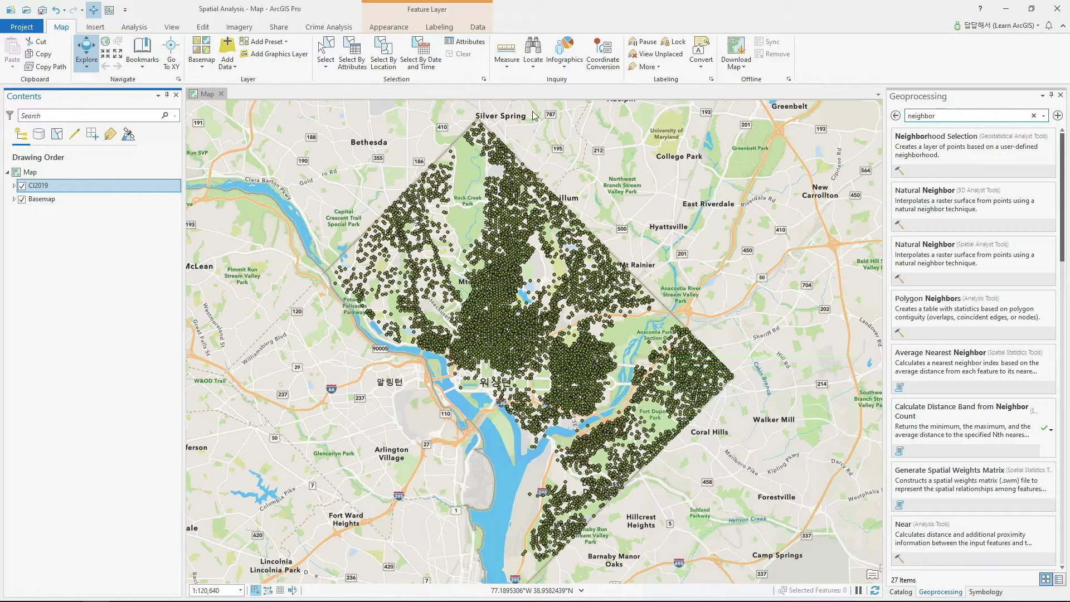
{"action": "left_click", "coordinate": [896, 116]}
{"action": "left_click", "coordinate": [980, 119]}
{"action": "key", "text": "ctrl+a"}
{"action": "type", "text": "attr"}
Find and open the Split By Attributes tool and set CI2019 as its input table.
{"action": "left_click", "coordinate": [967, 116]}
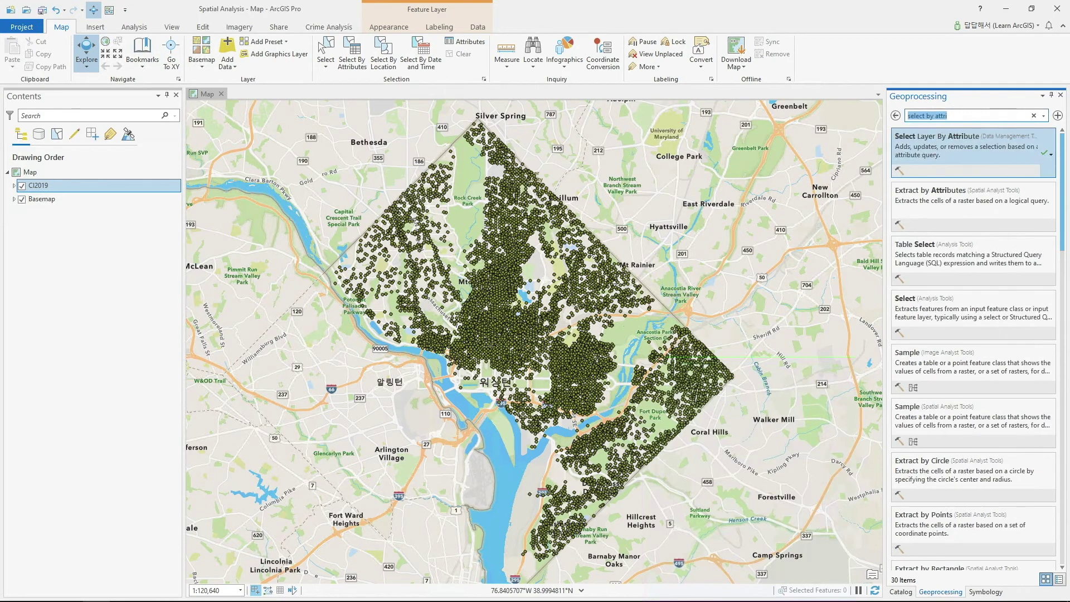
{"action": "type", "text": "split by attribe"}
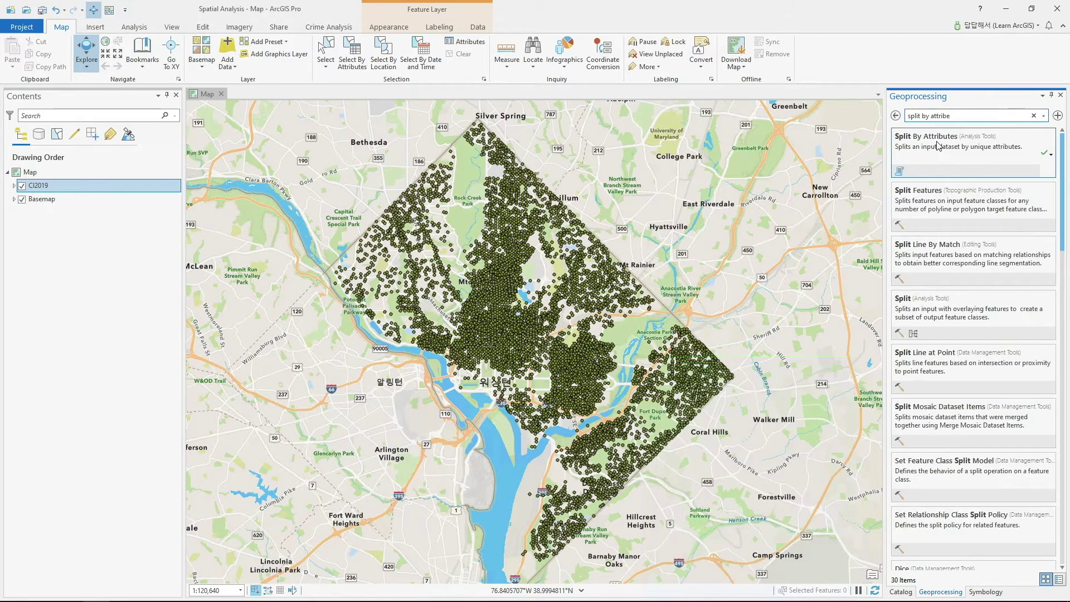
{"action": "left_click", "coordinate": [938, 146]}
{"action": "left_click", "coordinate": [1043, 163]}
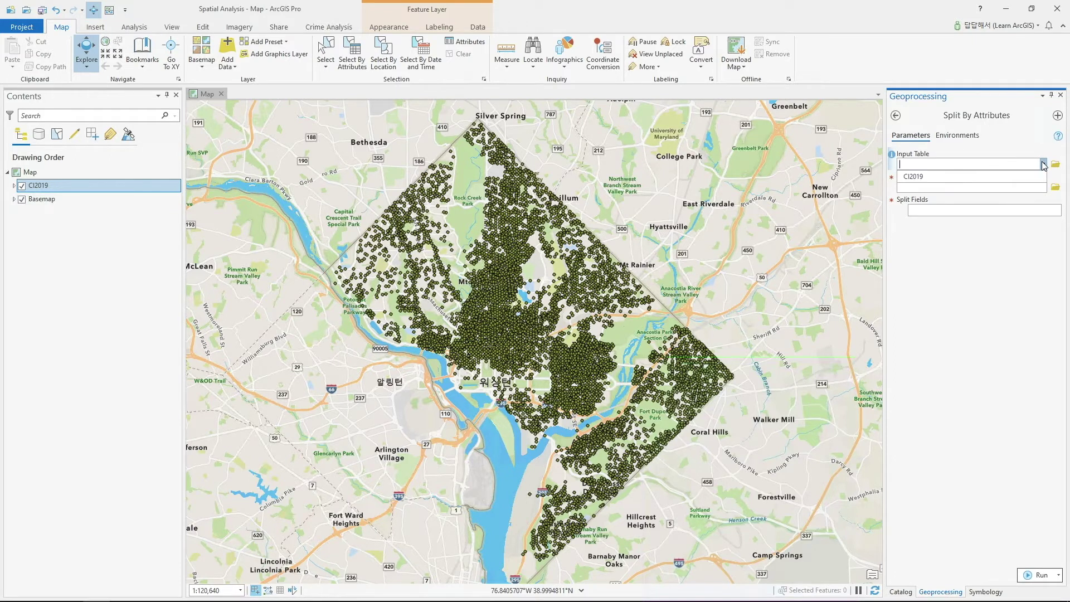
{"action": "left_click", "coordinate": [980, 177]}
Set the target workspace of the split to Spatial Analysis.gdb from the project's databases.
{"action": "left_click", "coordinate": [1055, 186]}
{"action": "double_click", "coordinate": [413, 215]}
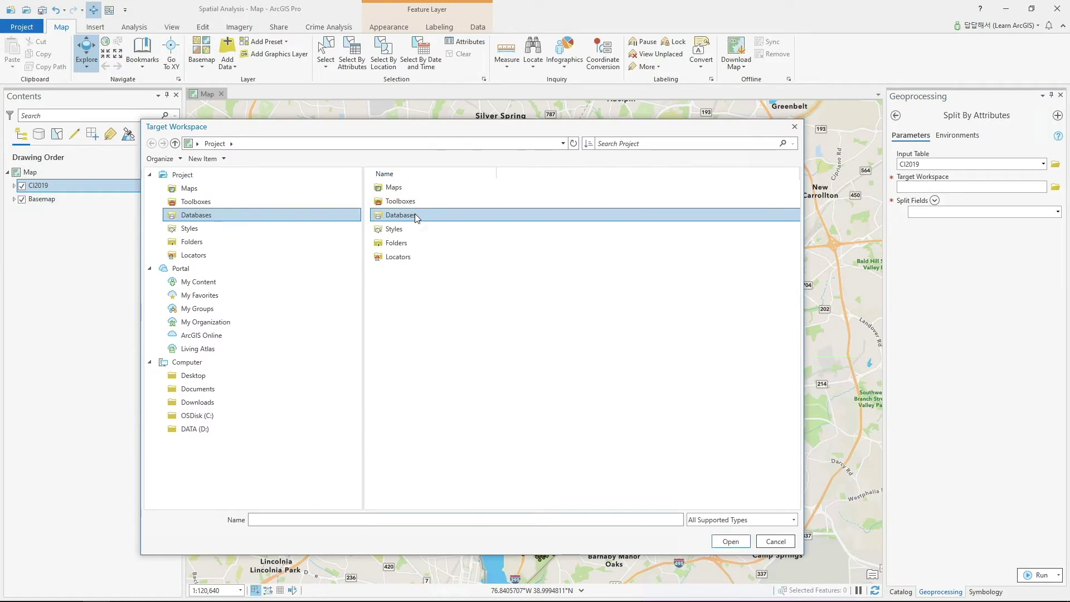
{"action": "left_click", "coordinate": [434, 190]}
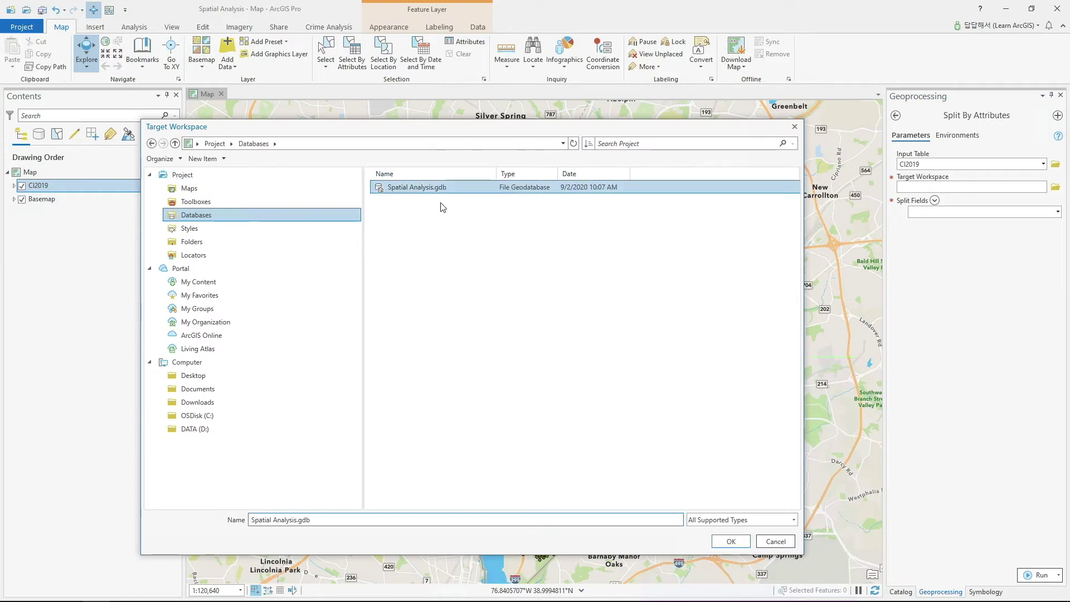
{"action": "left_click", "coordinate": [726, 542]}
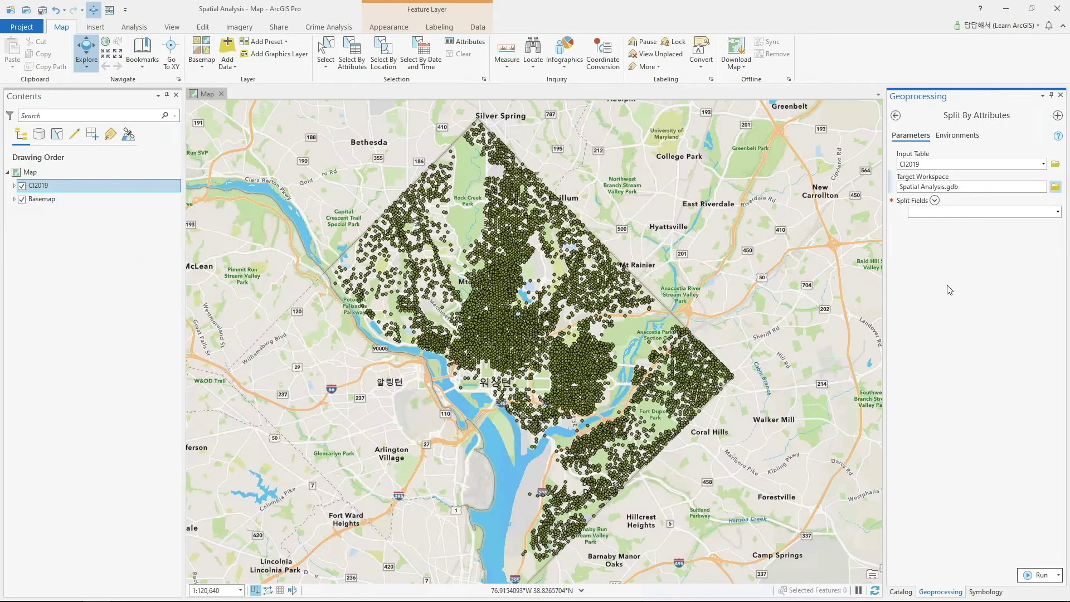
Choose OFFENSE as the split field and run the Split By Attributes tool.
{"action": "left_click", "coordinate": [1057, 212]}
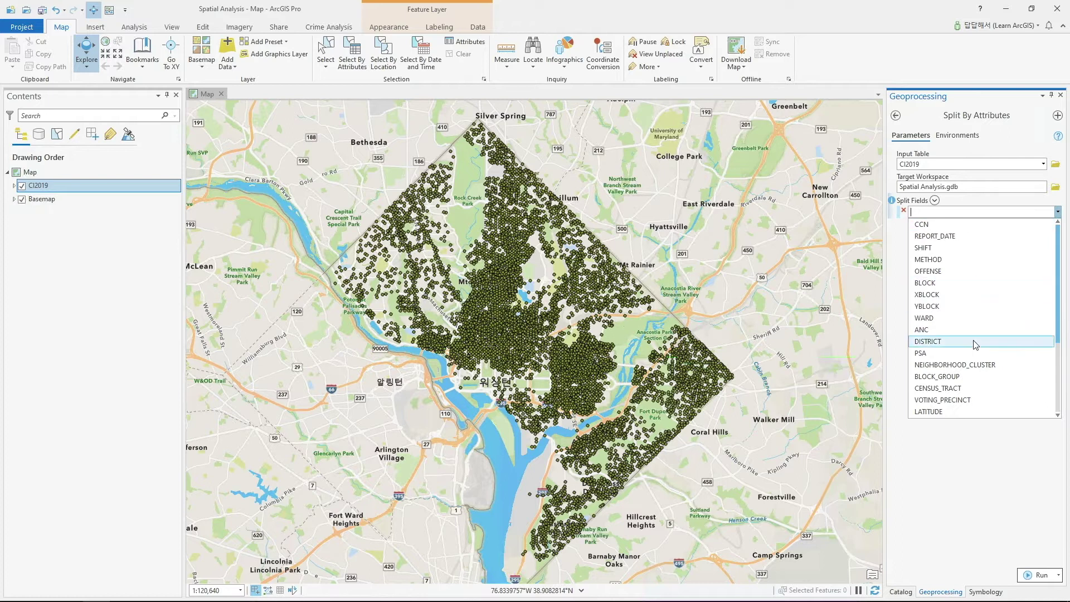
{"action": "scroll", "coordinate": [975, 343], "scroll_direction": "down", "scroll_amount": 4}
{"action": "scroll", "coordinate": [948, 326], "scroll_direction": "up", "scroll_amount": 4}
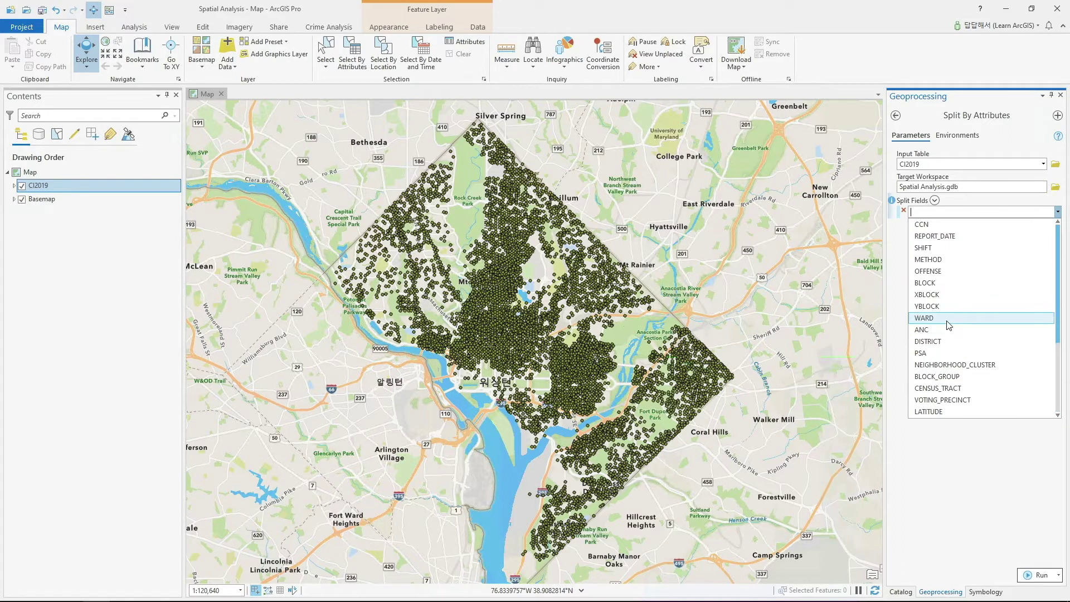
{"action": "left_click", "coordinate": [928, 271]}
{"action": "left_click", "coordinate": [1028, 574]}
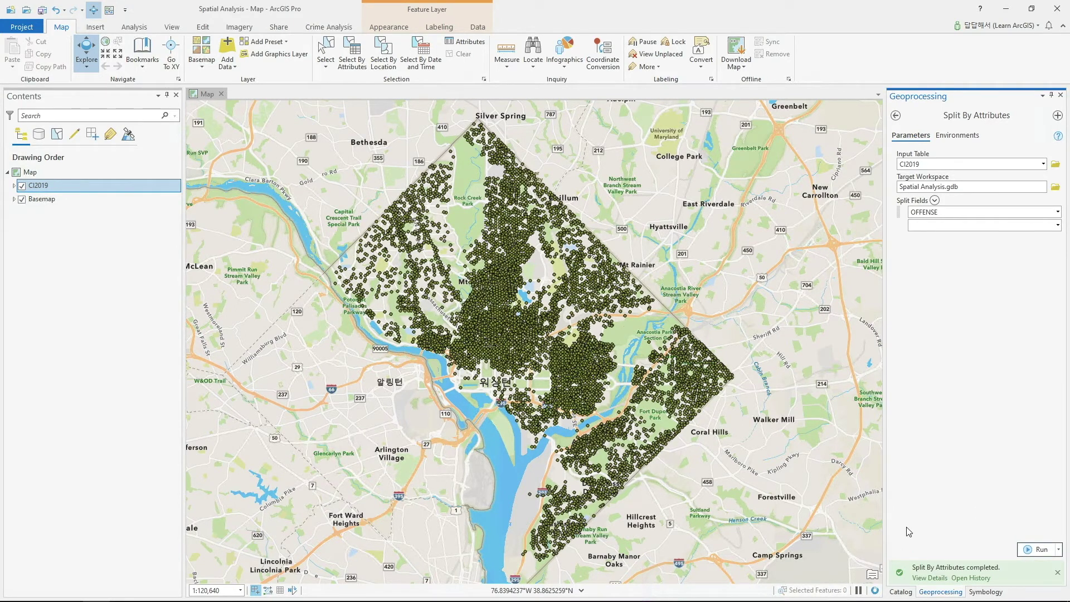
Expand Spatial Analysis.gdb among the project's databases and refresh it to list the feature classes split by offense.
{"action": "left_click", "coordinate": [902, 592]}
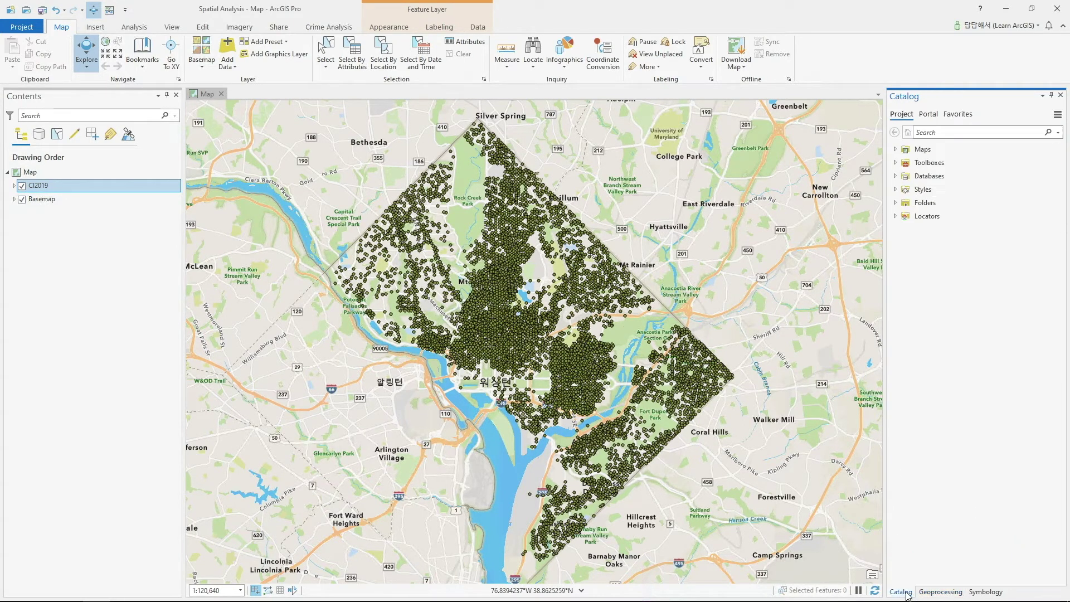
{"action": "left_click", "coordinate": [896, 176]}
{"action": "left_click", "coordinate": [904, 190]}
{"action": "left_click", "coordinate": [945, 189]}
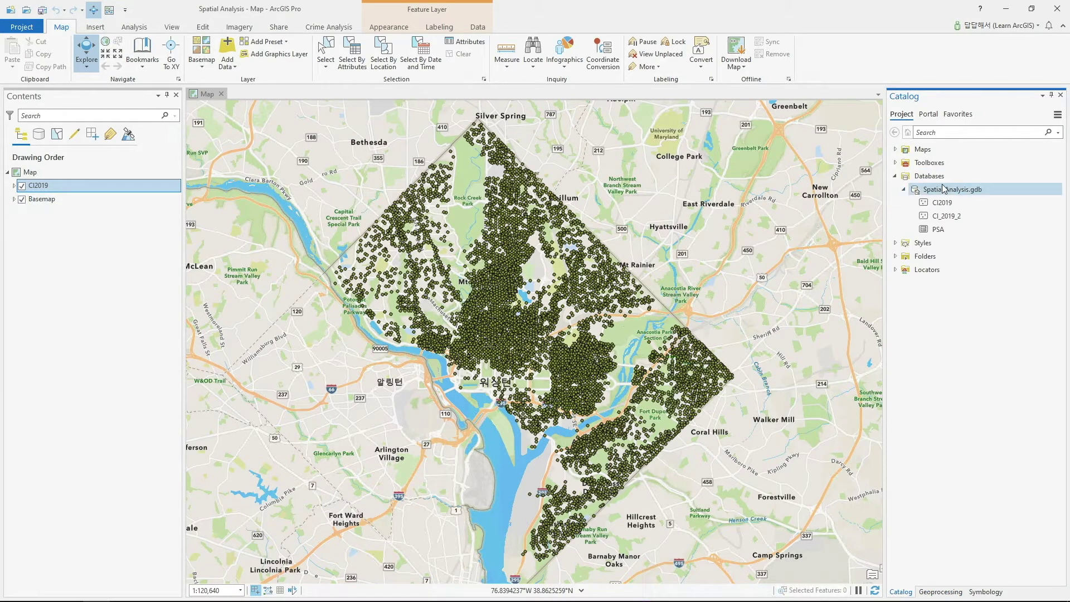
{"action": "right_click", "coordinate": [944, 189]}
{"action": "left_click", "coordinate": [969, 403]}
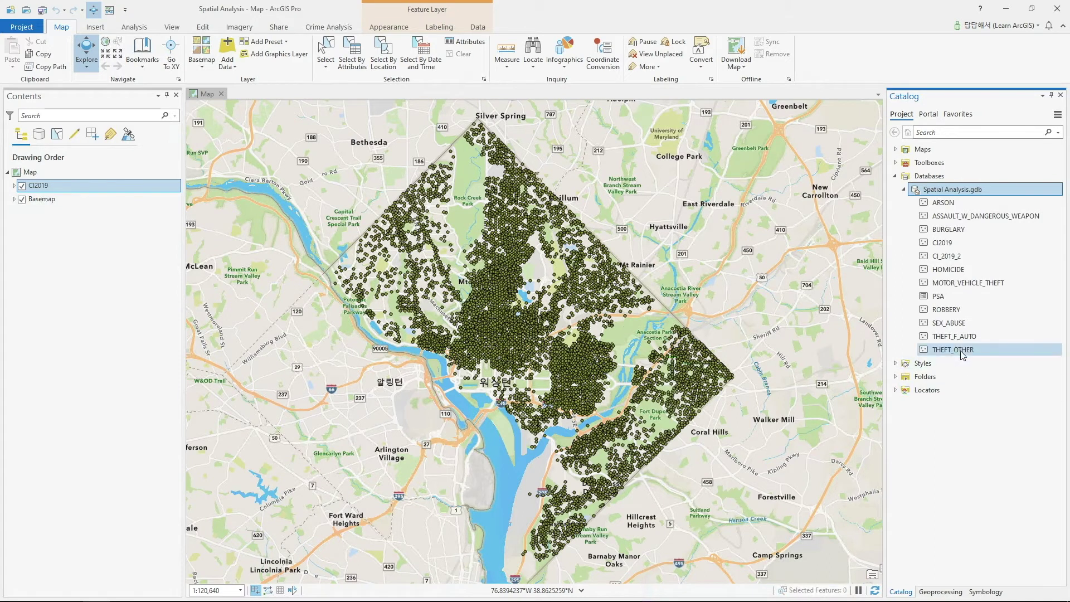
Add the THEFT_F_AUTO feature class from Spatial Analysis.gdb to the map and hide the CI2019 layer.
{"action": "left_click_drag", "start_coordinate": [964, 341], "coordinate": [732, 249]}
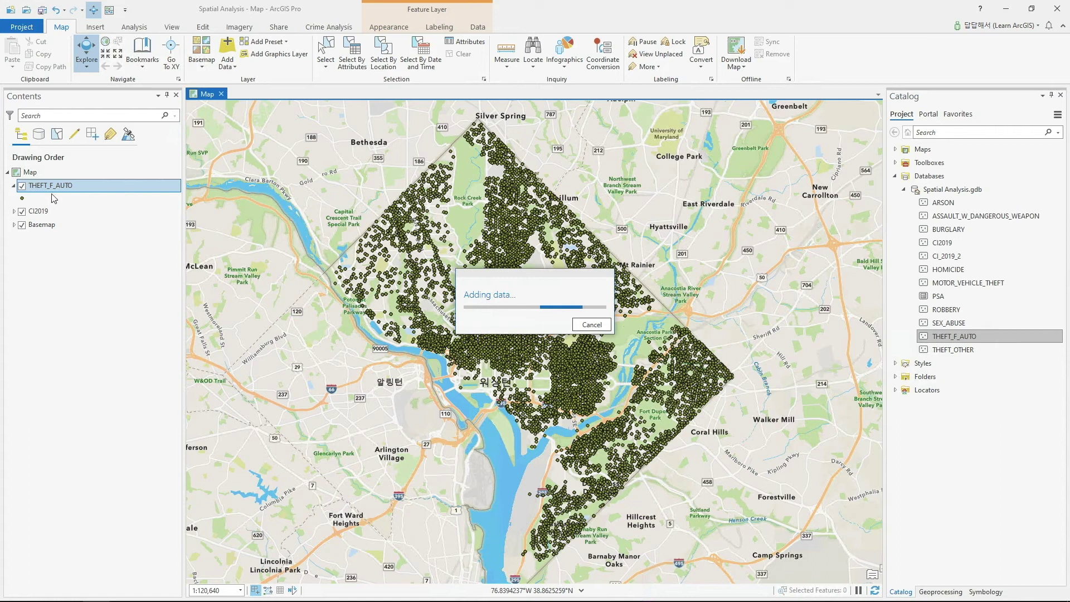
{"action": "right_click", "coordinate": [49, 210]}
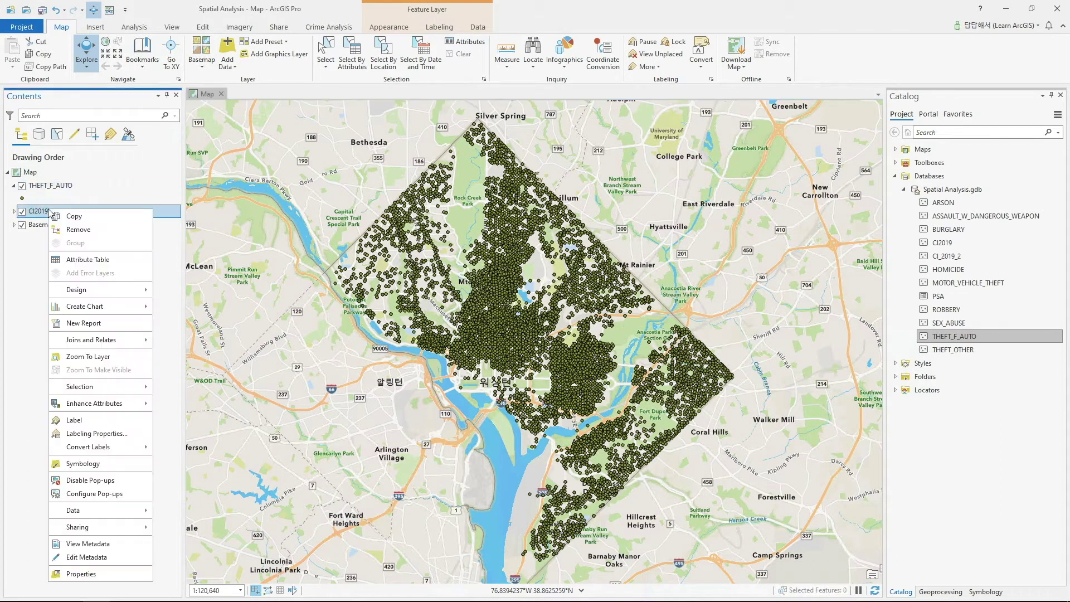
{"action": "left_click", "coordinate": [22, 211]}
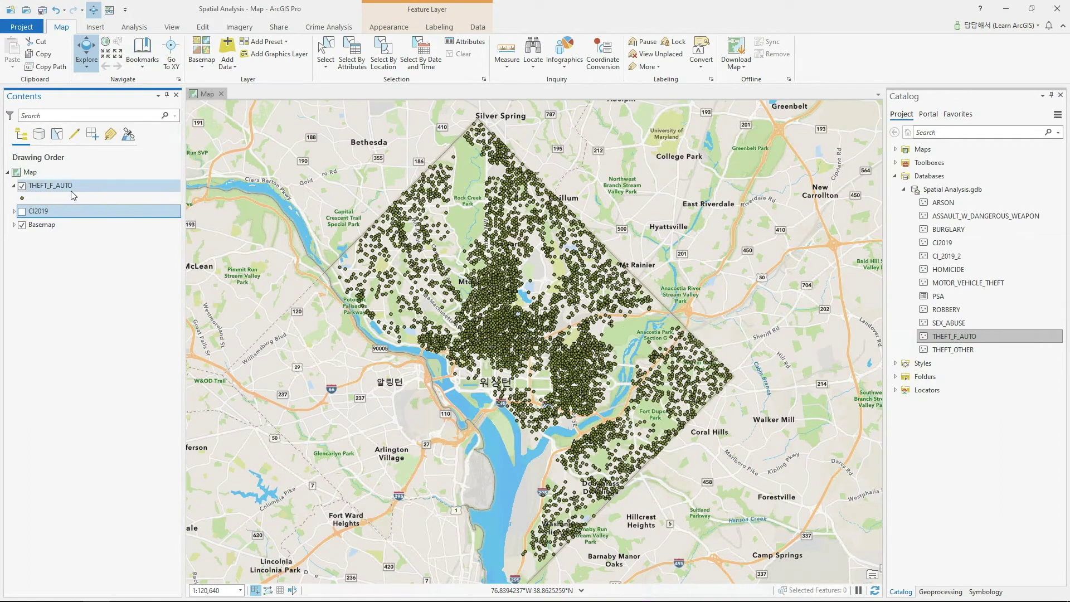
{"action": "left_click", "coordinate": [40, 188]}
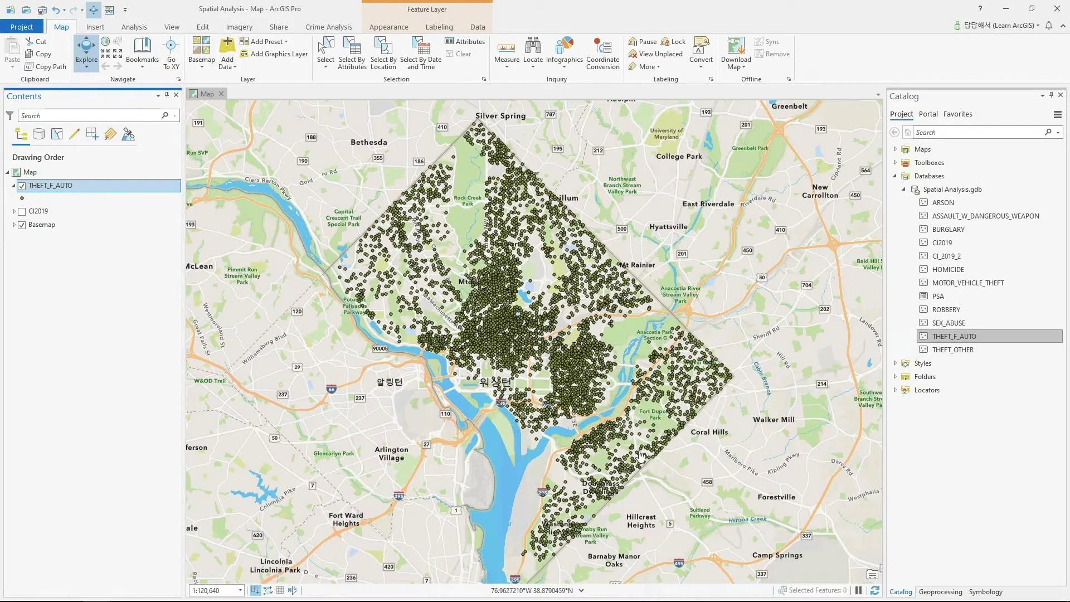
Search the geoprocessing tools for "event count" and open the Collect Events tool.
{"action": "left_click", "coordinate": [941, 592]}
{"action": "left_click", "coordinate": [896, 115]}
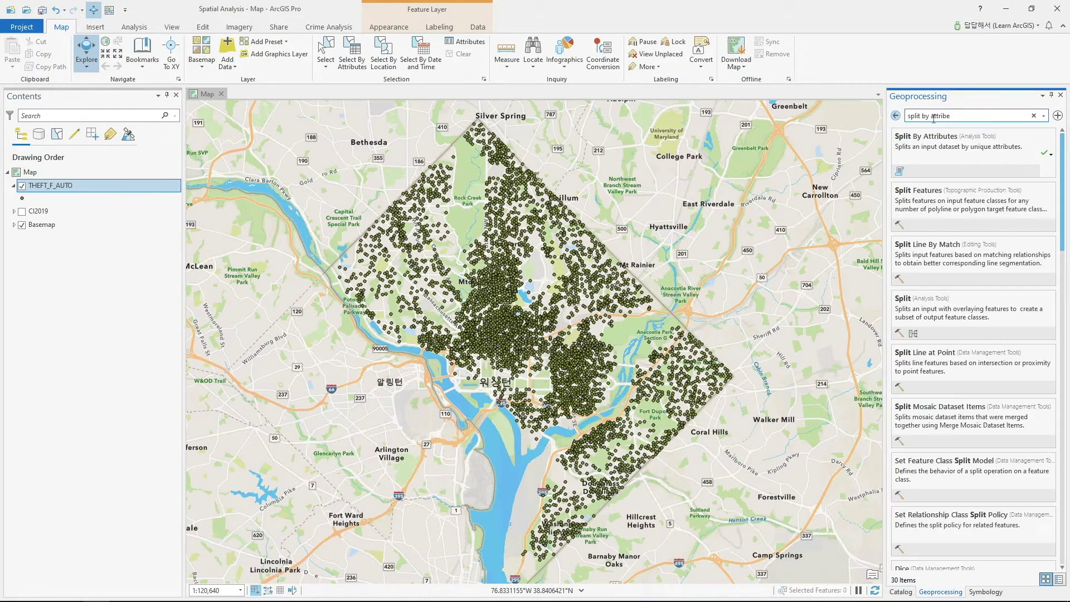
{"action": "triple_click", "coordinate": [935, 117]}
{"action": "type", "text": "event count"}
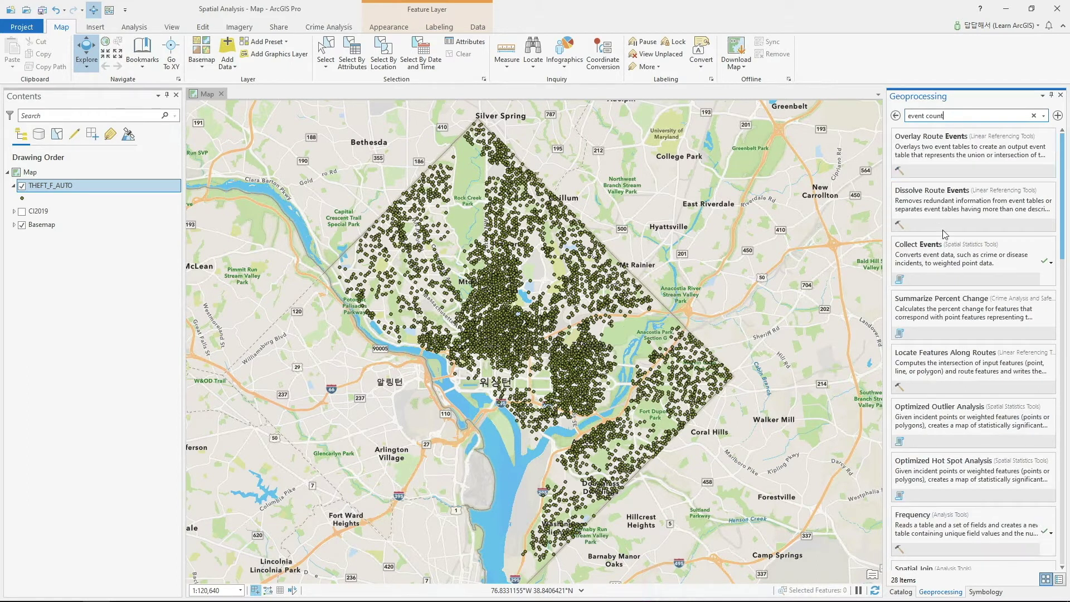
{"action": "left_click", "coordinate": [942, 252]}
Run Collect Events on THEFT_F_AUTO with output THEFT_F_AUTO_CollectEvents, and hide the THEFT_F_AUTO layer.
{"action": "left_click", "coordinate": [1043, 166]}
{"action": "left_click", "coordinate": [962, 175]}
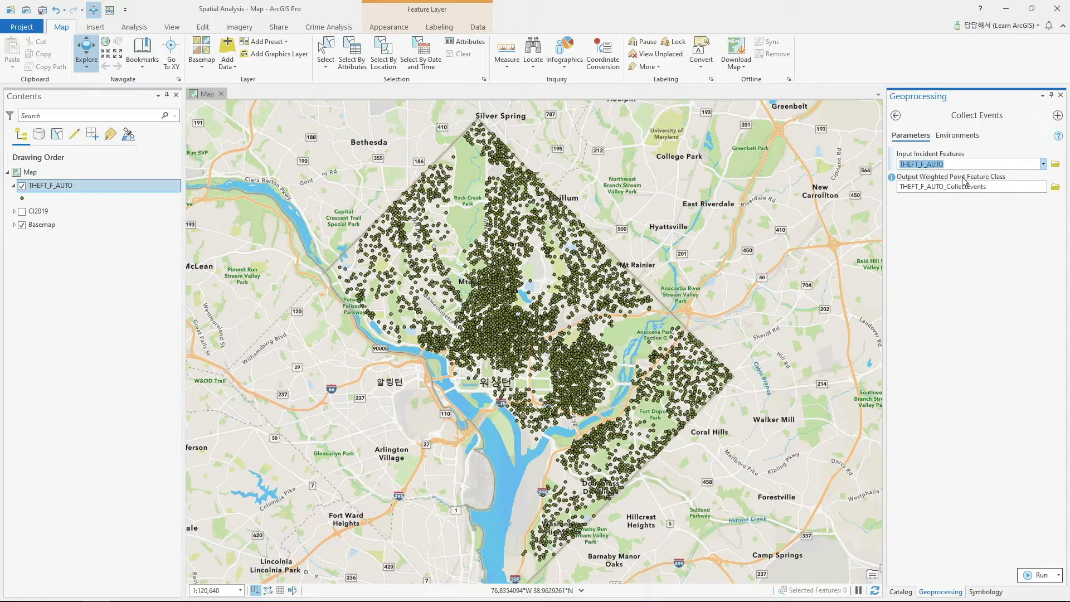
{"action": "left_click", "coordinate": [1031, 574]}
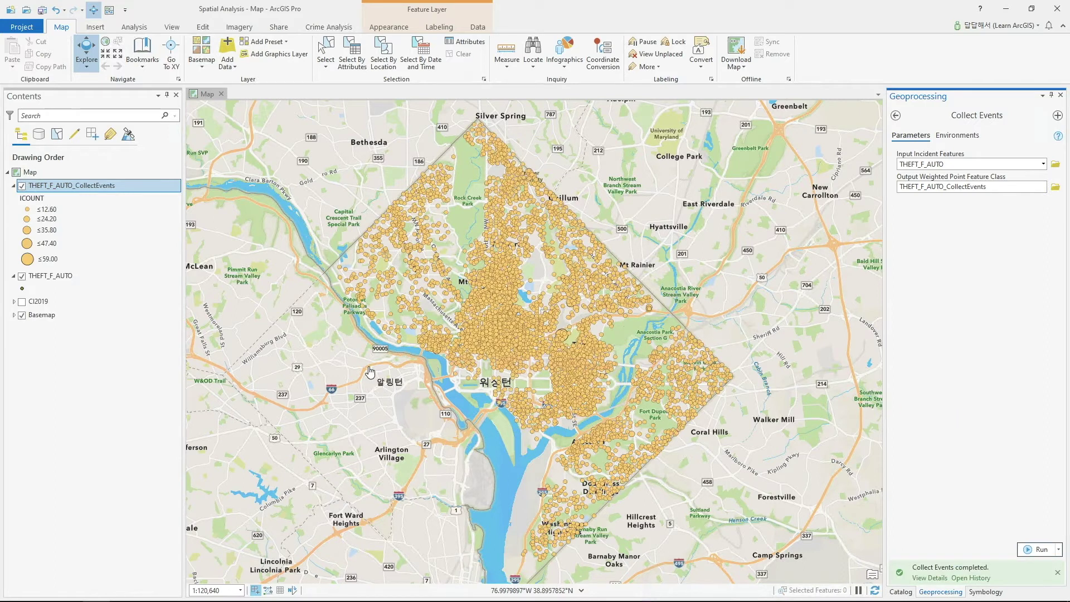
{"action": "left_click", "coordinate": [22, 276]}
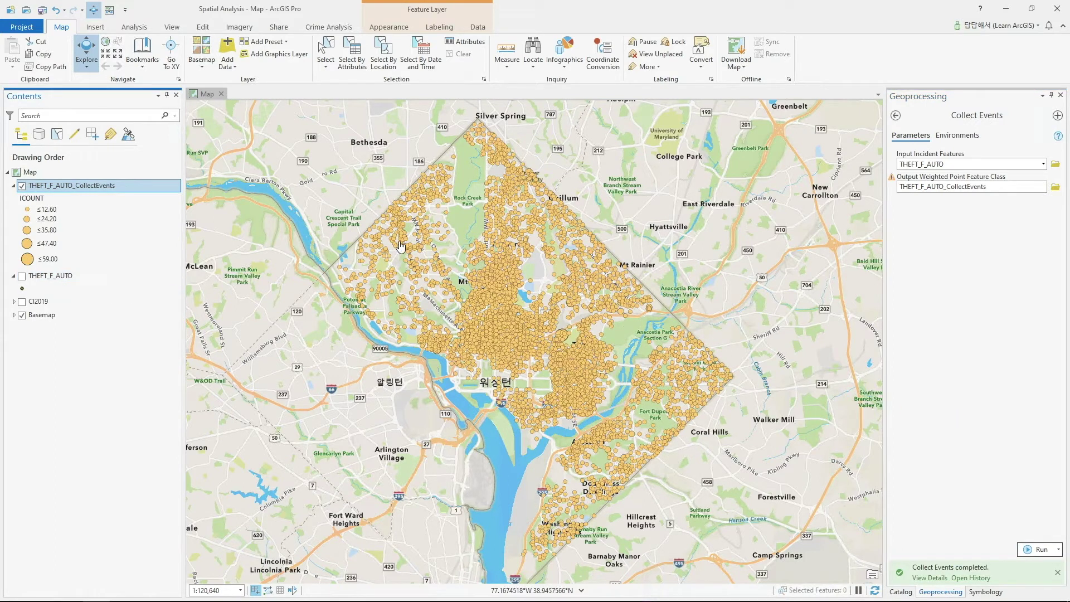
Inspect the ICOUNT values of several collected event points across the city and close the pop-up.
{"action": "left_click", "coordinate": [450, 238]}
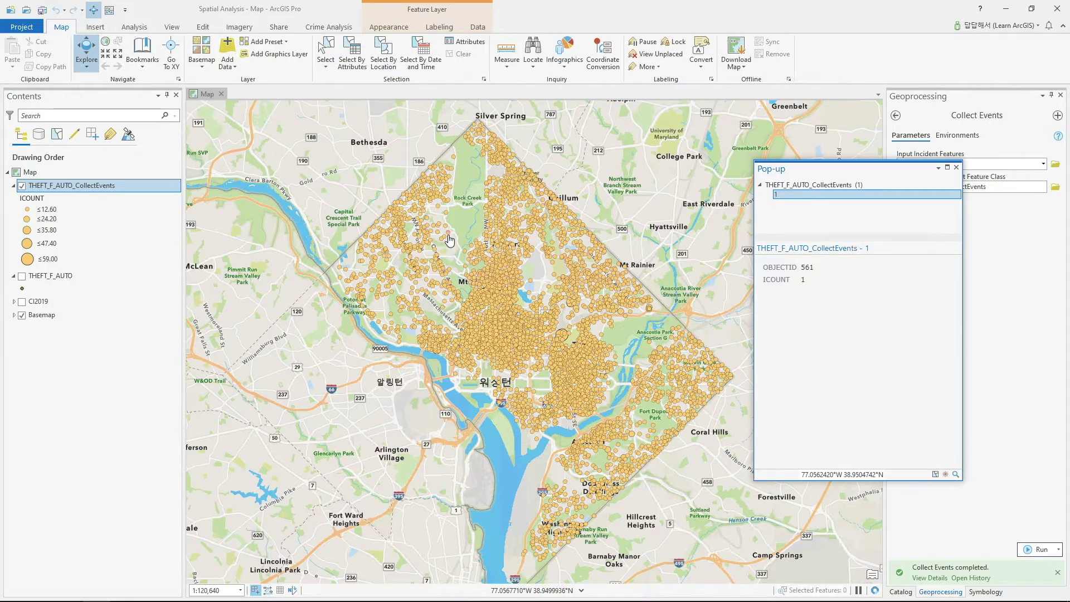
{"action": "left_click", "coordinate": [447, 290]}
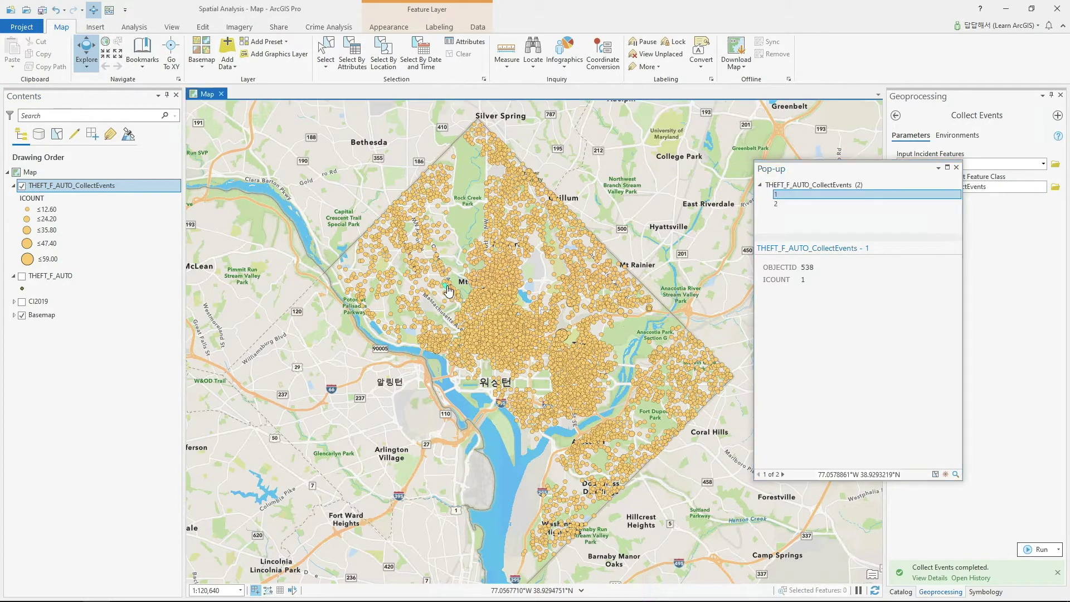
{"action": "left_click", "coordinate": [504, 318]}
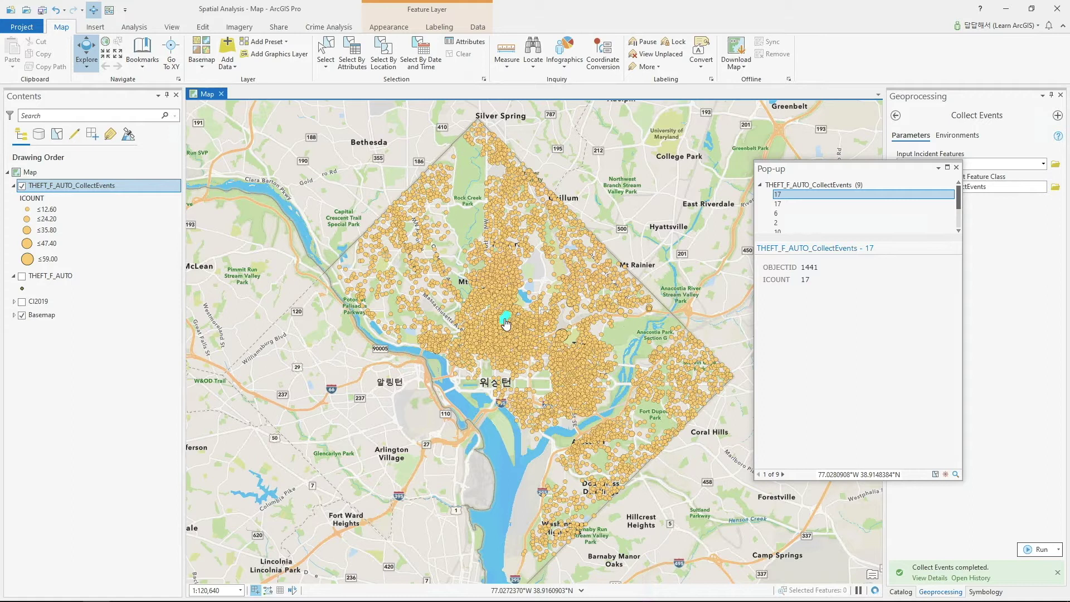
{"action": "left_click", "coordinate": [567, 339]}
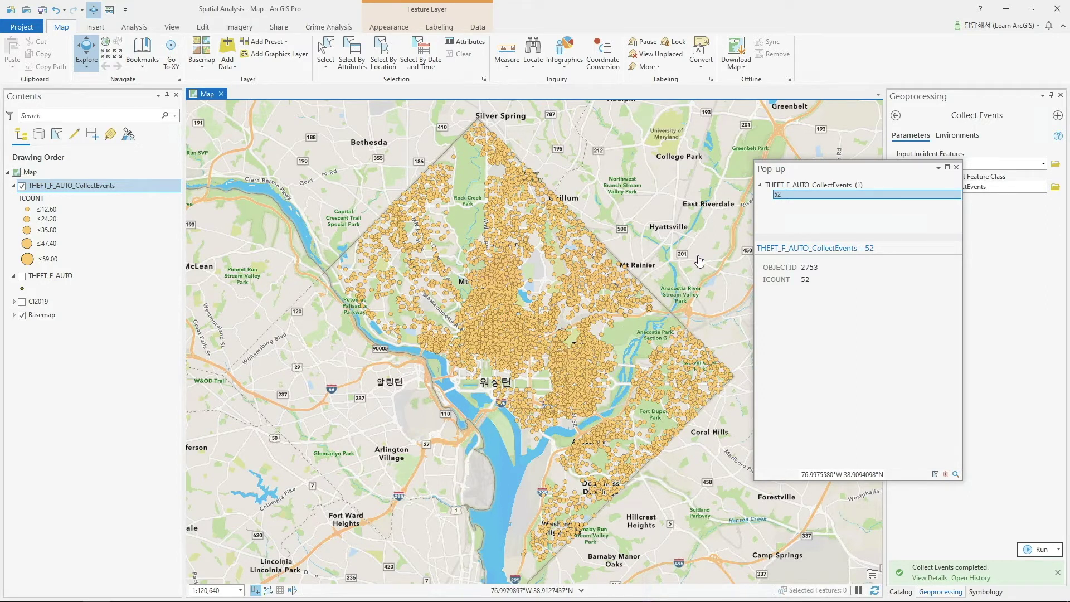
{"action": "left_click", "coordinate": [956, 167]}
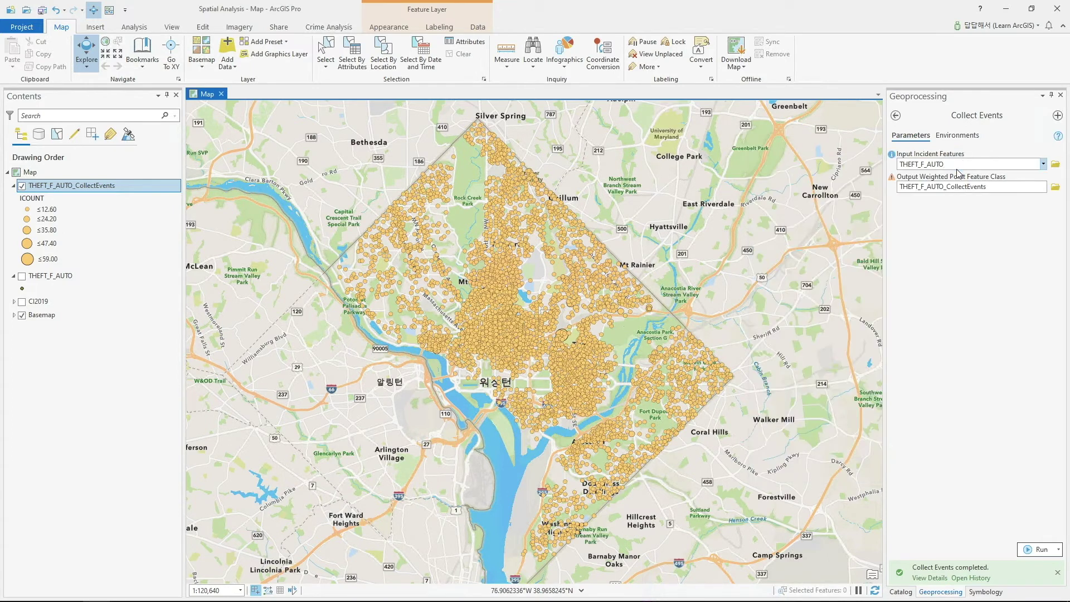
Search the geoprocessing tools for autocorrelation and open Incremental Spatial Autocorrelation.
{"action": "left_click", "coordinate": [895, 116]}
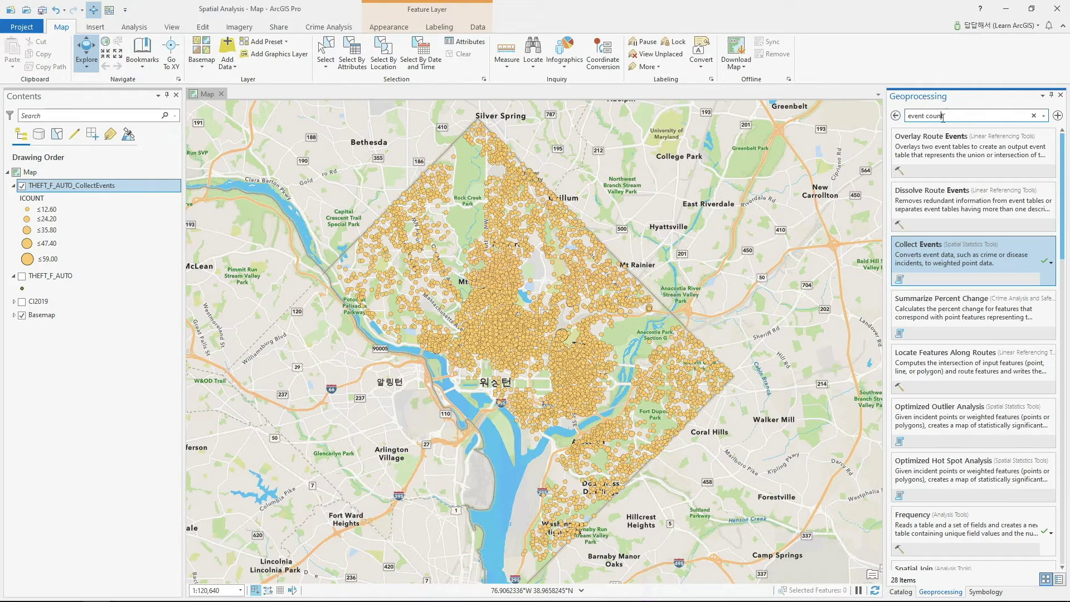
{"action": "left_click", "coordinate": [943, 116]}
{"action": "type", "text": "autocorrelcation"}
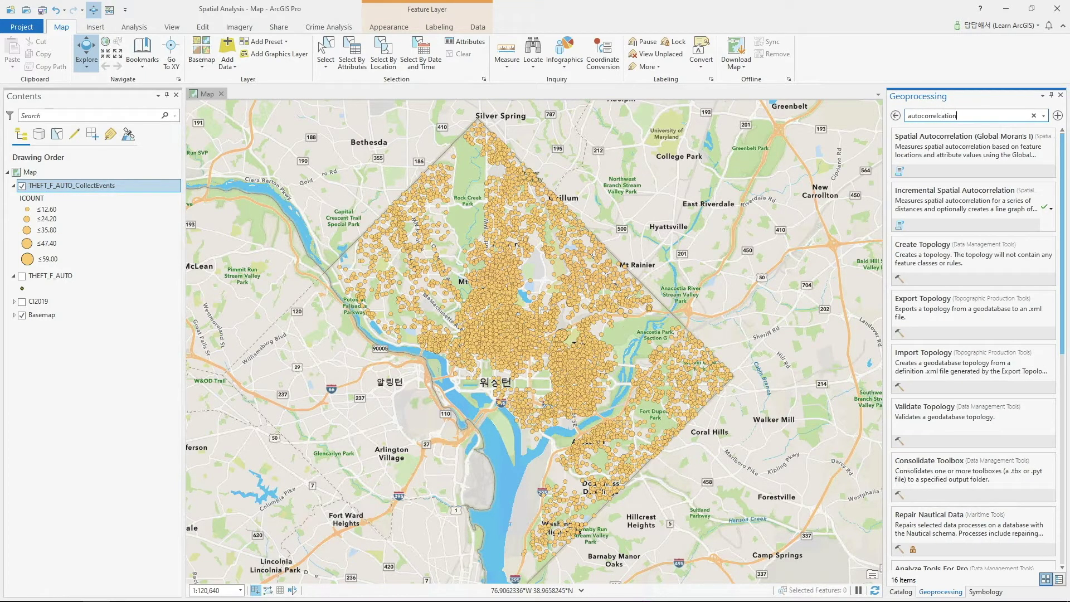
{"action": "left_click", "coordinate": [943, 205]}
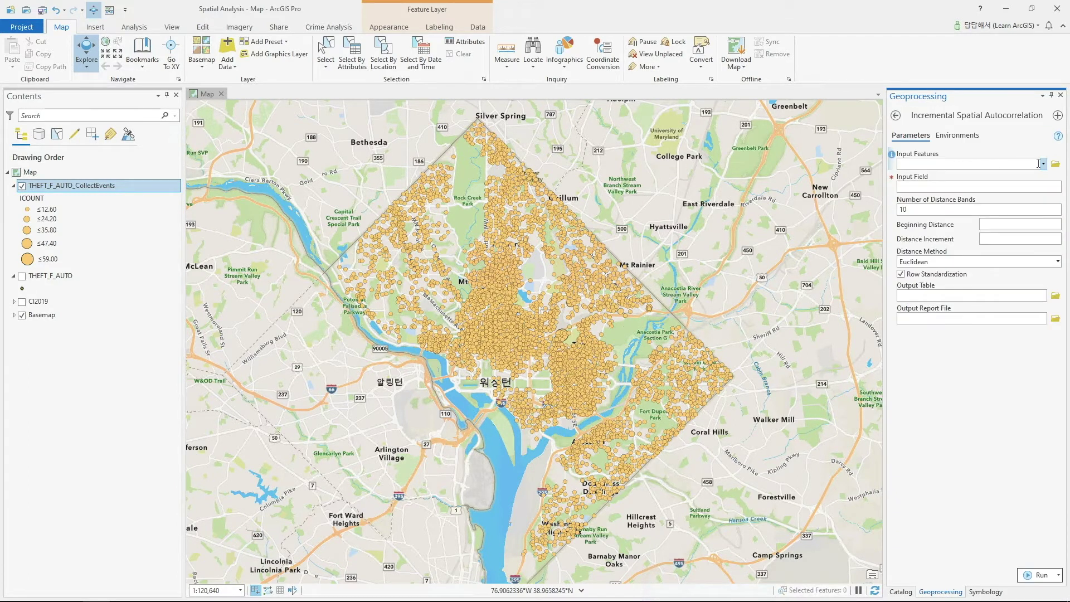
Set THEFT_F_AUTO_CollectEvents as the input features and ICOUNT as the input field.
{"action": "left_click", "coordinate": [1046, 164]}
{"action": "left_click", "coordinate": [957, 186]}
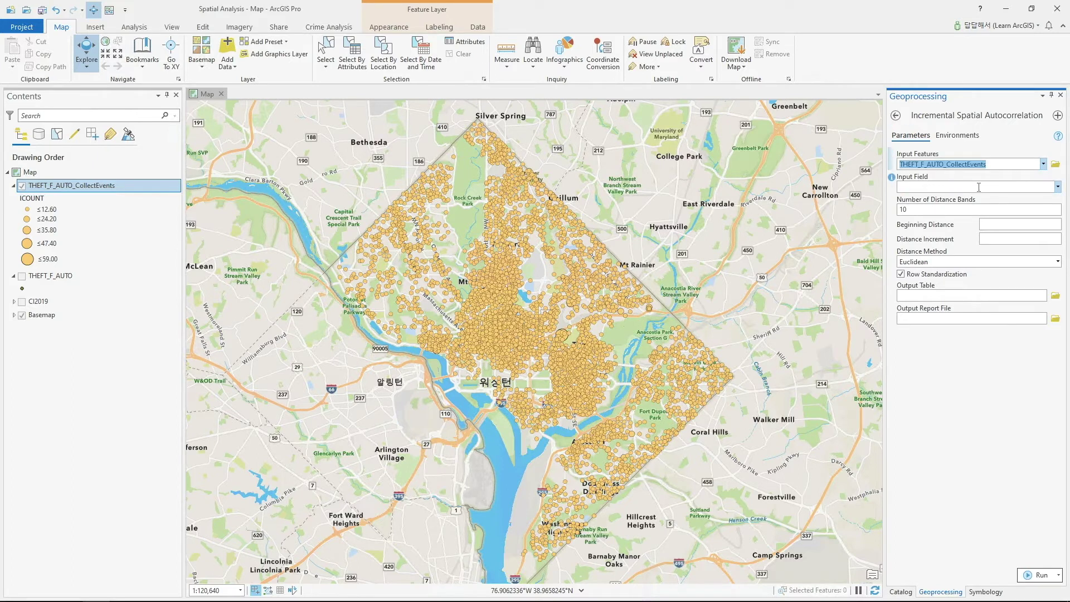
{"action": "left_click", "coordinate": [1057, 187]}
{"action": "left_click", "coordinate": [916, 196]}
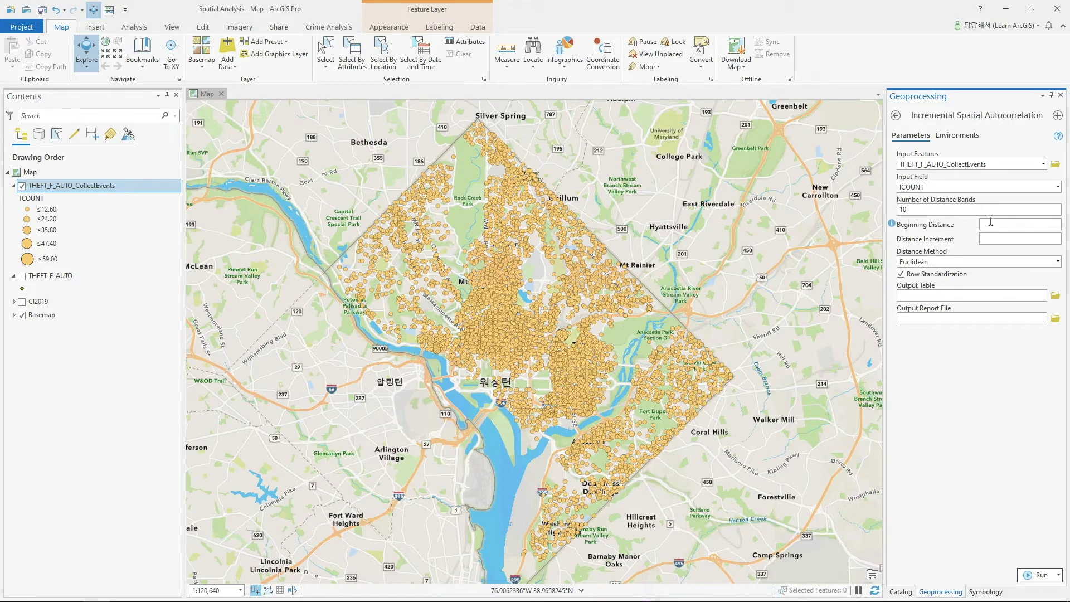
Set the beginning distance to 3000 and choose Euclidean as the distance method, leaving the distance increment blank.
{"action": "left_click", "coordinate": [1012, 224]}
{"action": "left_click", "coordinate": [1005, 239]}
{"action": "left_click", "coordinate": [1058, 262]}
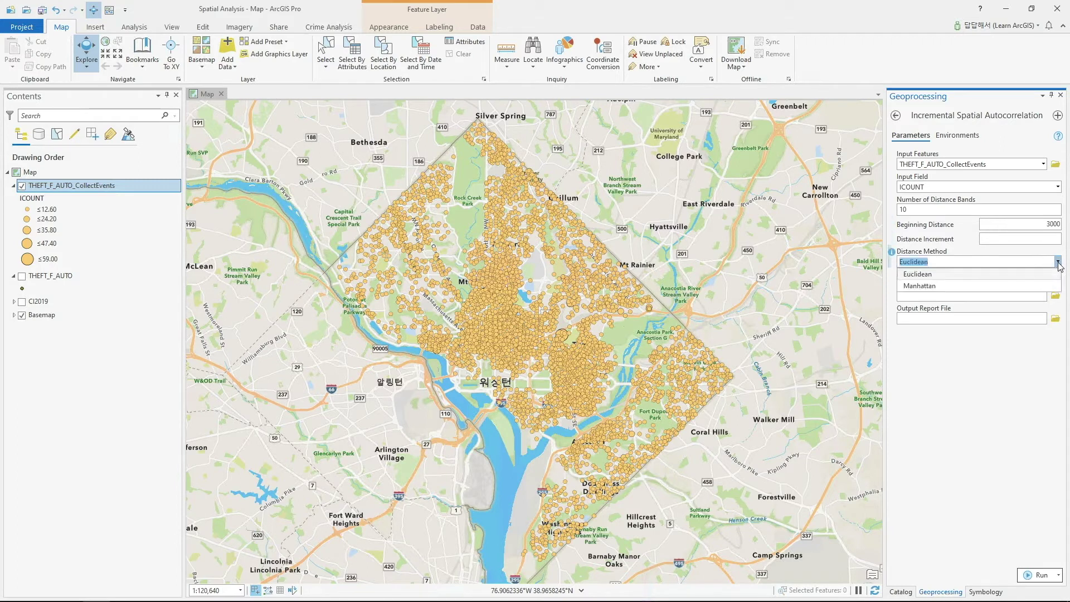
{"action": "left_click", "coordinate": [957, 274]}
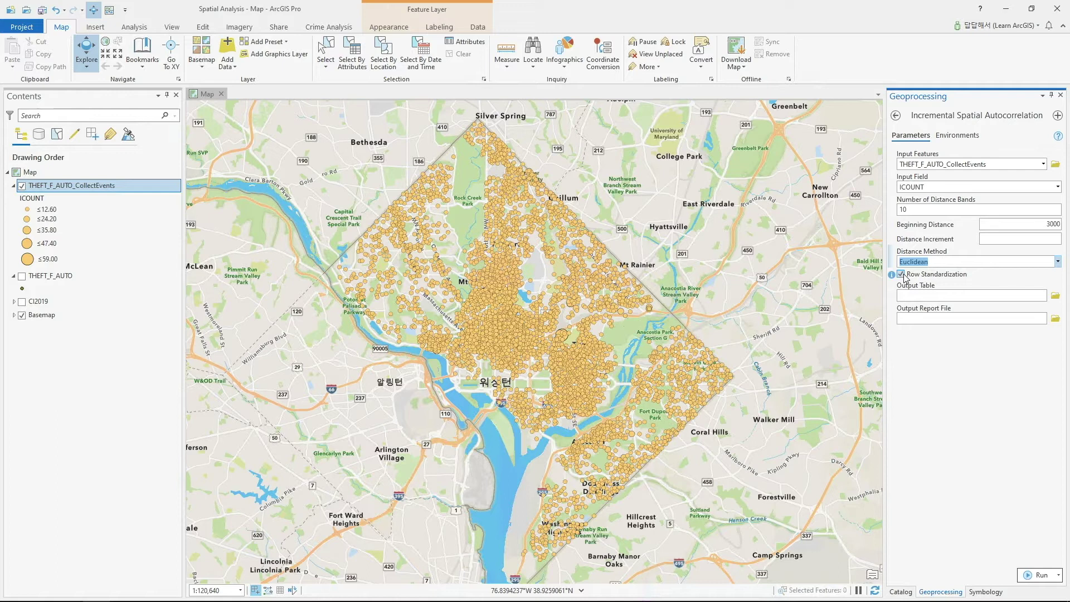
Examine how the collected theft points lie along the street grid from the Lincoln Memorial to downtown.
{"action": "scroll", "coordinate": [456, 383], "scroll_direction": "up", "scroll_amount": 8}
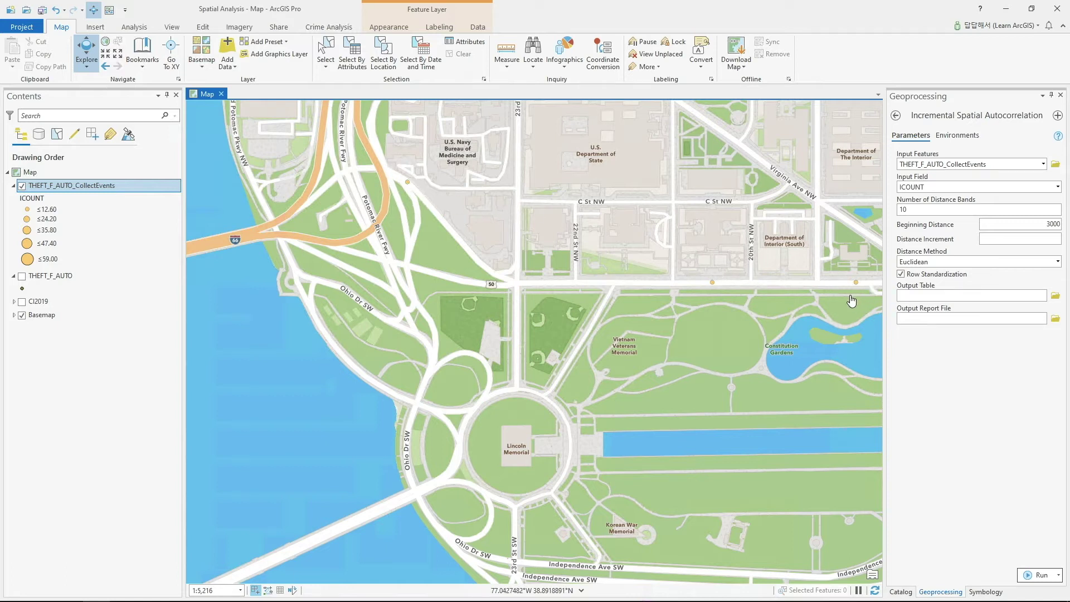
{"action": "scroll", "coordinate": [852, 300], "scroll_direction": "down", "scroll_amount": 3}
{"action": "left_click_drag", "start_coordinate": [833, 314], "coordinate": [467, 370]}
{"action": "left_click_drag", "start_coordinate": [791, 242], "coordinate": [585, 387]}
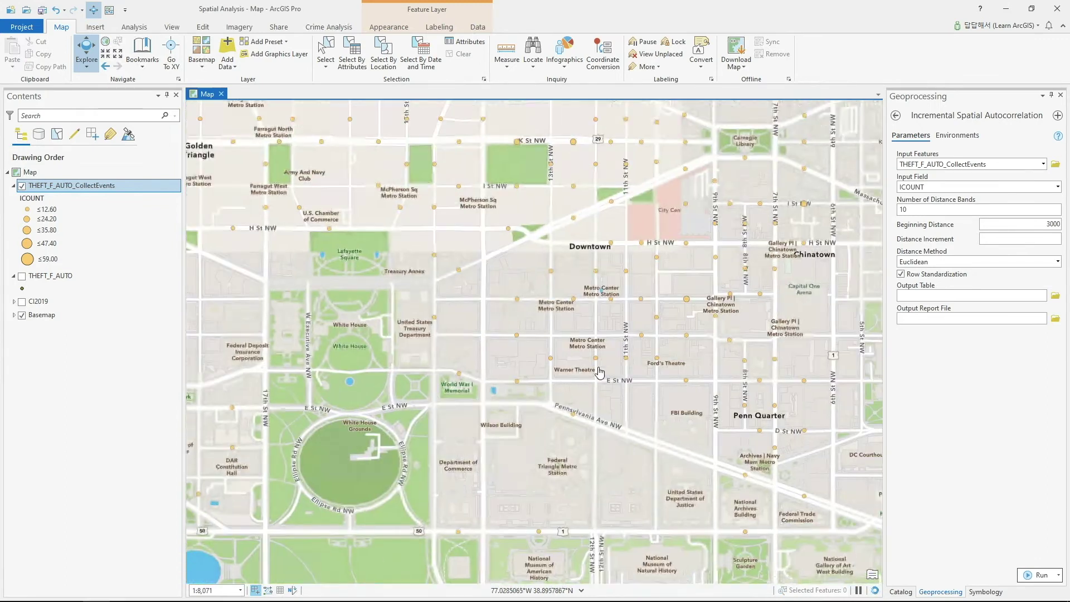
{"action": "scroll", "coordinate": [513, 164], "scroll_direction": "up", "scroll_amount": 5}
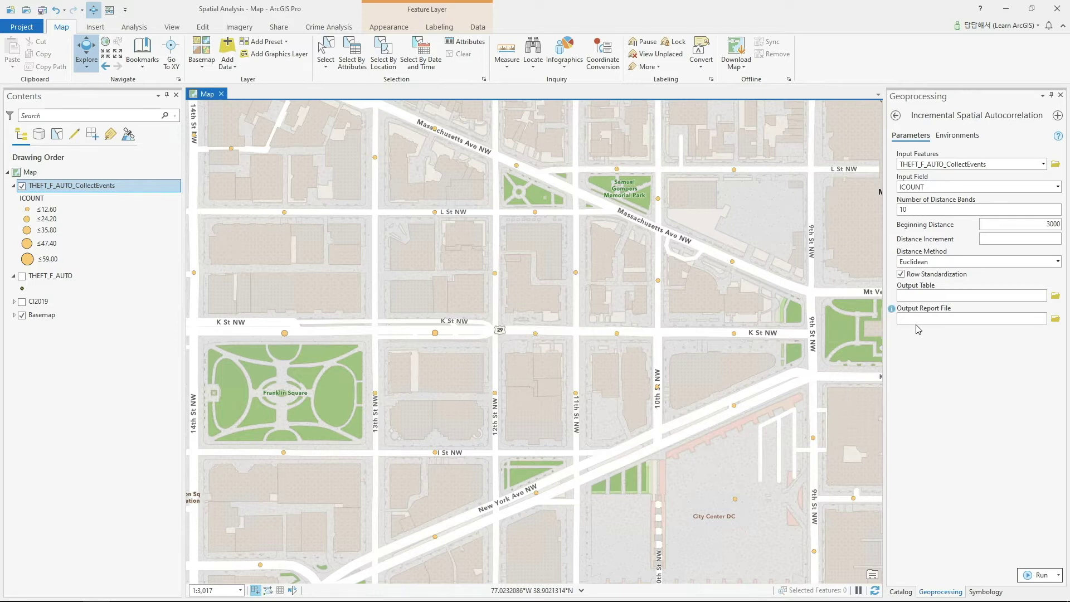
Set the output report file to ISA_Theft.pdf in the Spatial Analysis folder and run Incremental Spatial Autocorrelation.
{"action": "left_click", "coordinate": [925, 294]}
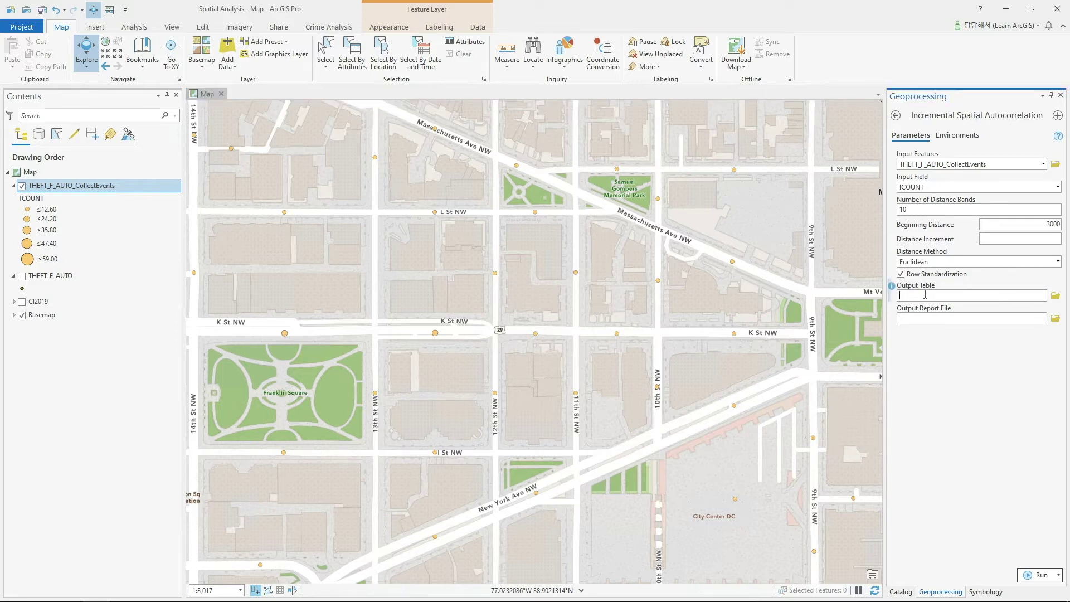
{"action": "left_click", "coordinate": [956, 318]}
{"action": "left_click", "coordinate": [1017, 367]}
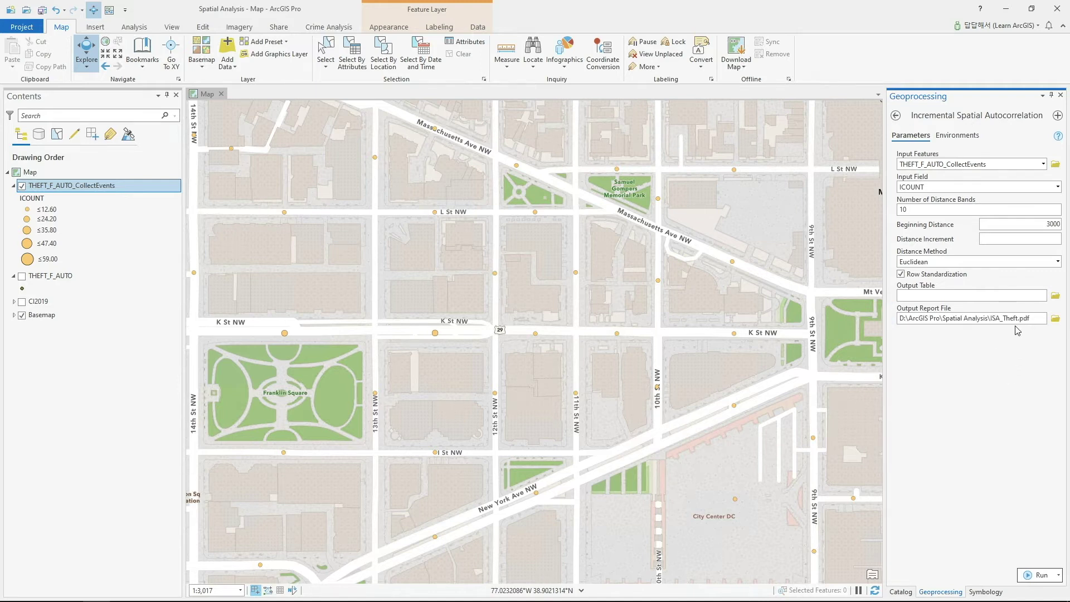
{"action": "left_click", "coordinate": [1028, 575]}
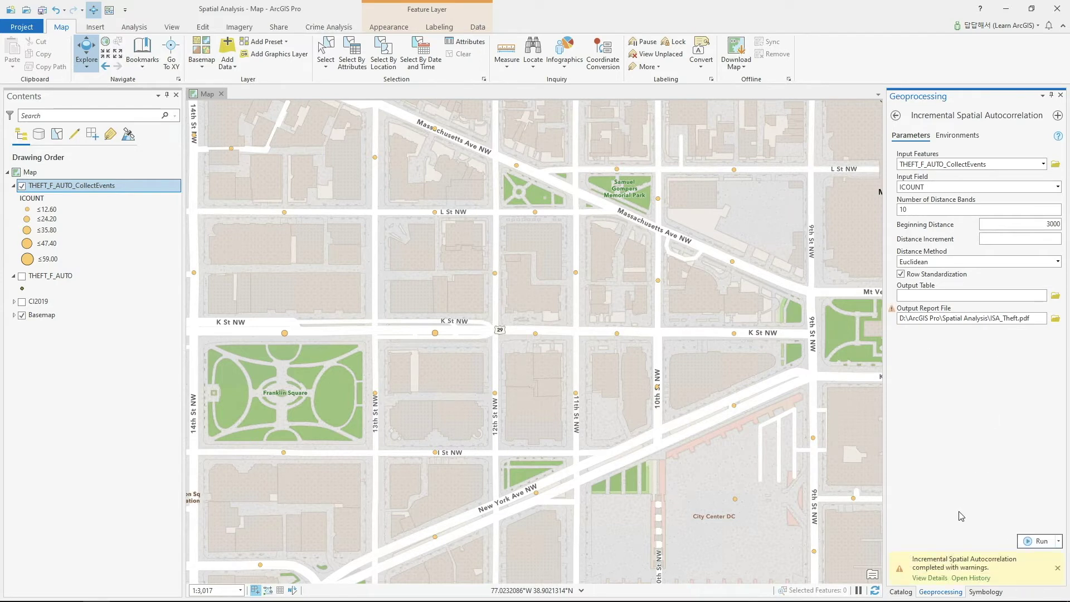
Review the warnings in the tool's run details and open the ISA_Theft.pdf report maximized in Adobe Acrobat.
{"action": "left_click", "coordinate": [930, 578]}
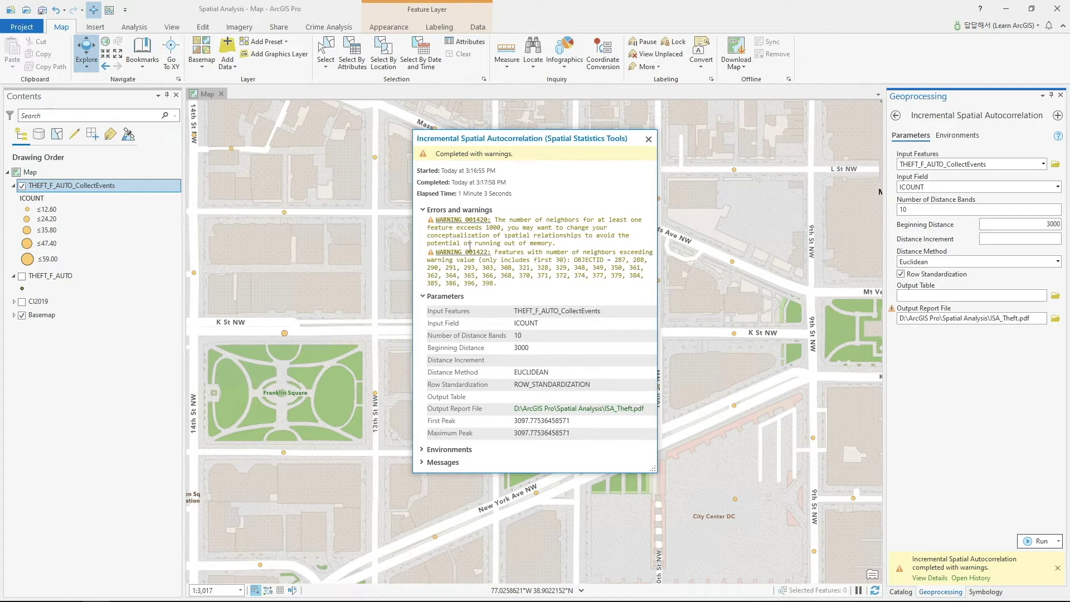
{"action": "left_click_drag", "start_coordinate": [555, 243], "coordinate": [497, 218]}
{"action": "left_click", "coordinate": [499, 219]}
{"action": "left_click", "coordinate": [551, 413]}
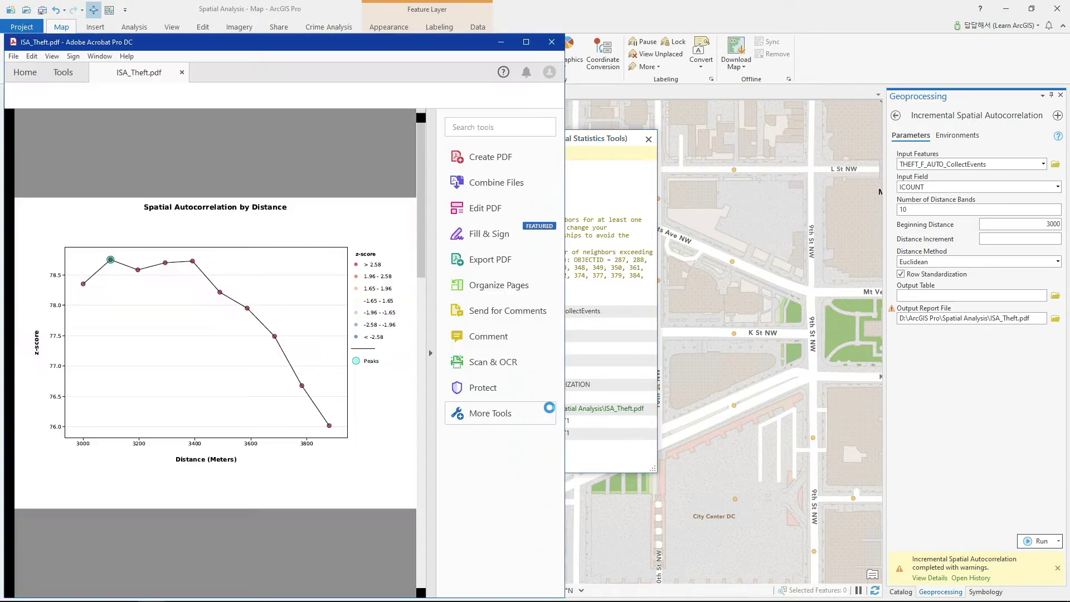
{"action": "double_click", "coordinate": [411, 50]}
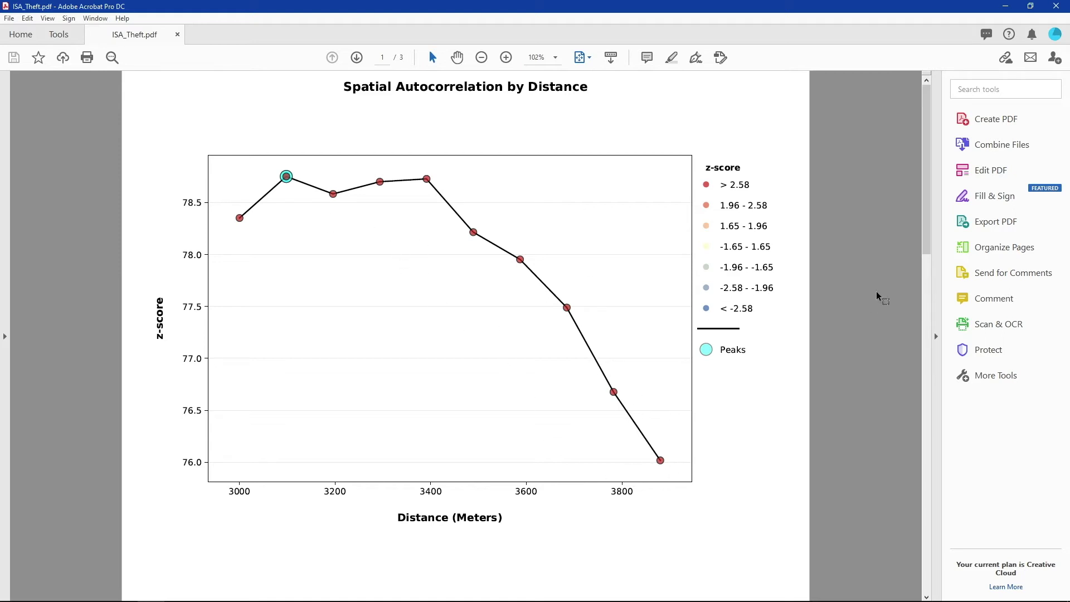
Examine the report's Global Moran's I summary by distance, including the first and maximum peak distances.
{"action": "left_click_drag", "start_coordinate": [927, 238], "coordinate": [918, 385]}
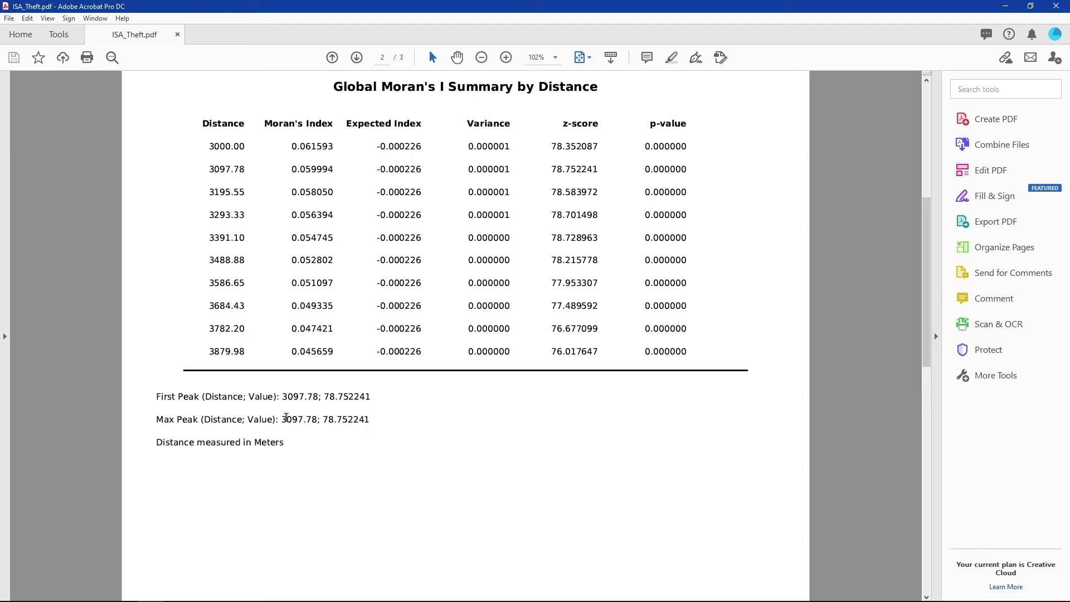
{"action": "left_click_drag", "start_coordinate": [286, 419], "coordinate": [313, 420]}
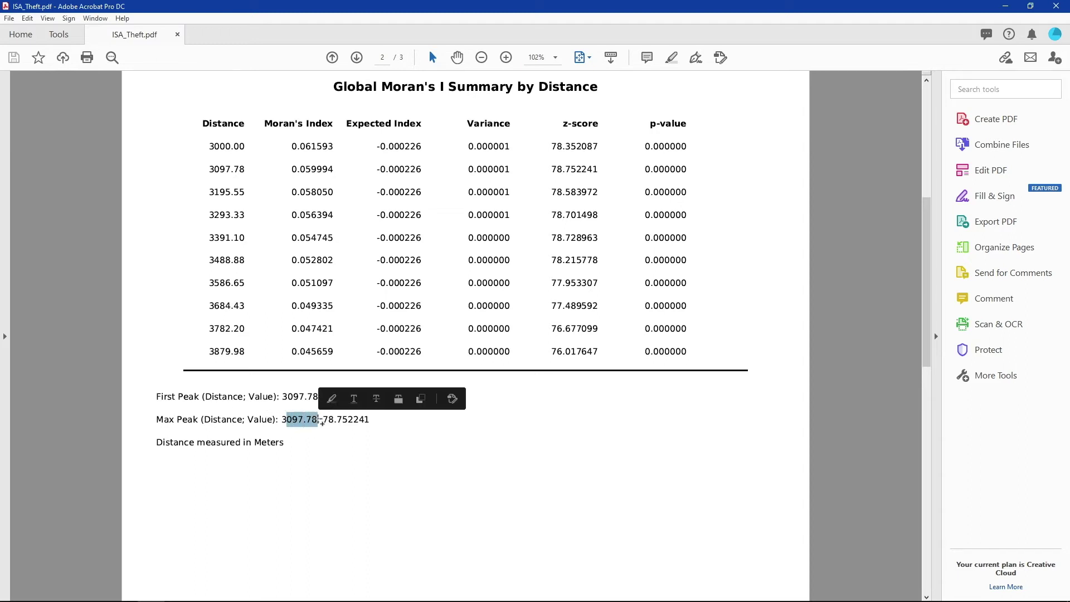
{"action": "left_click", "coordinate": [327, 453]}
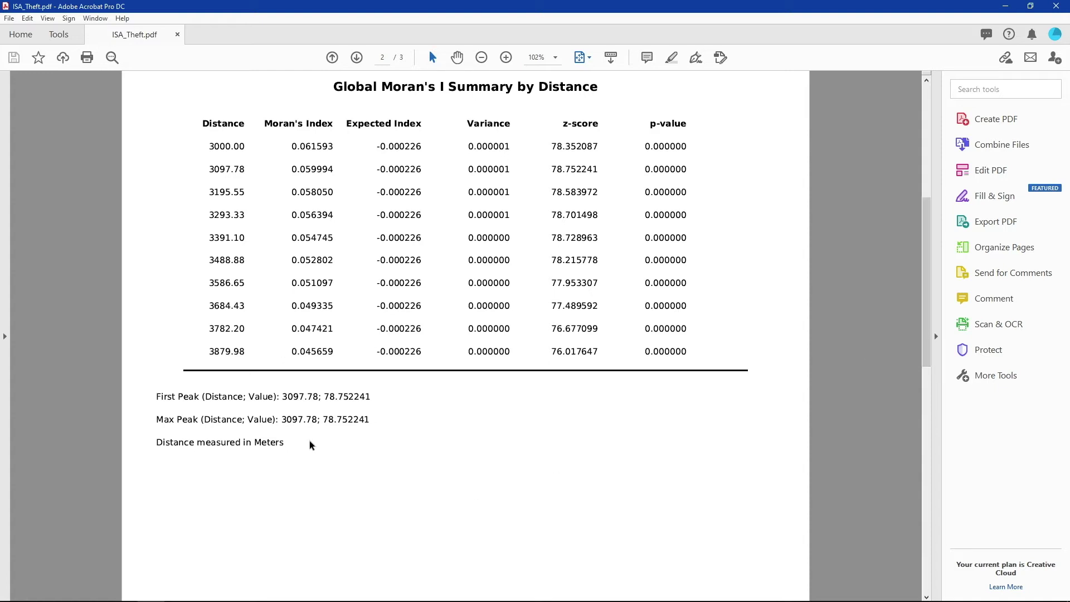
{"action": "left_click_drag", "start_coordinate": [157, 397], "coordinate": [356, 398]}
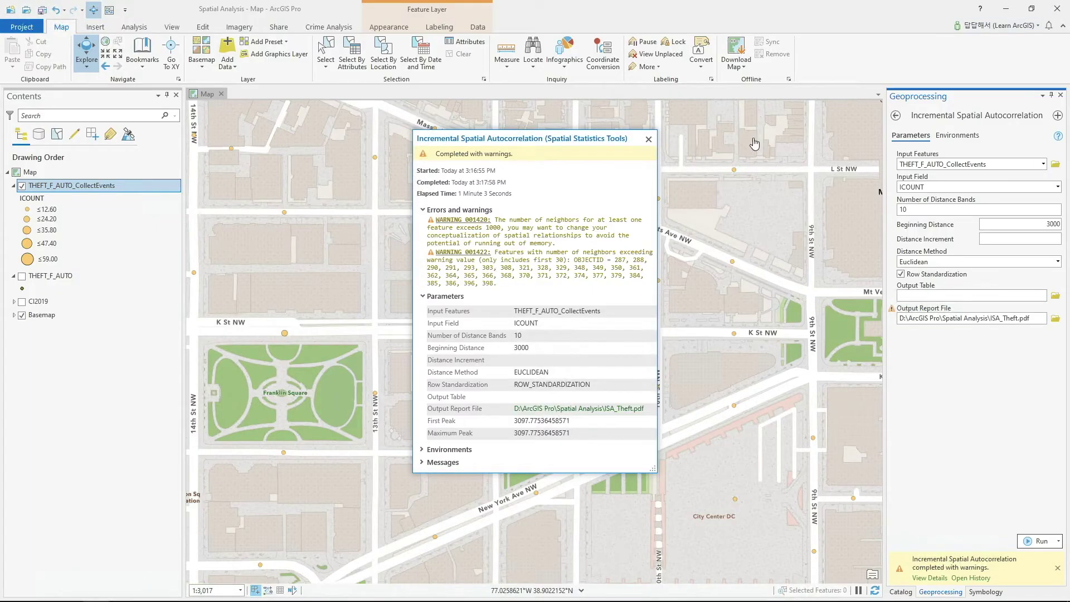
Close the run details in ArcGIS Pro and clear the beginning distance of Incremental Spatial Autocorrelation.
{"action": "left_click", "coordinate": [648, 138]}
{"action": "double_click", "coordinate": [1036, 225]}
{"action": "key", "text": "BackSpace"}
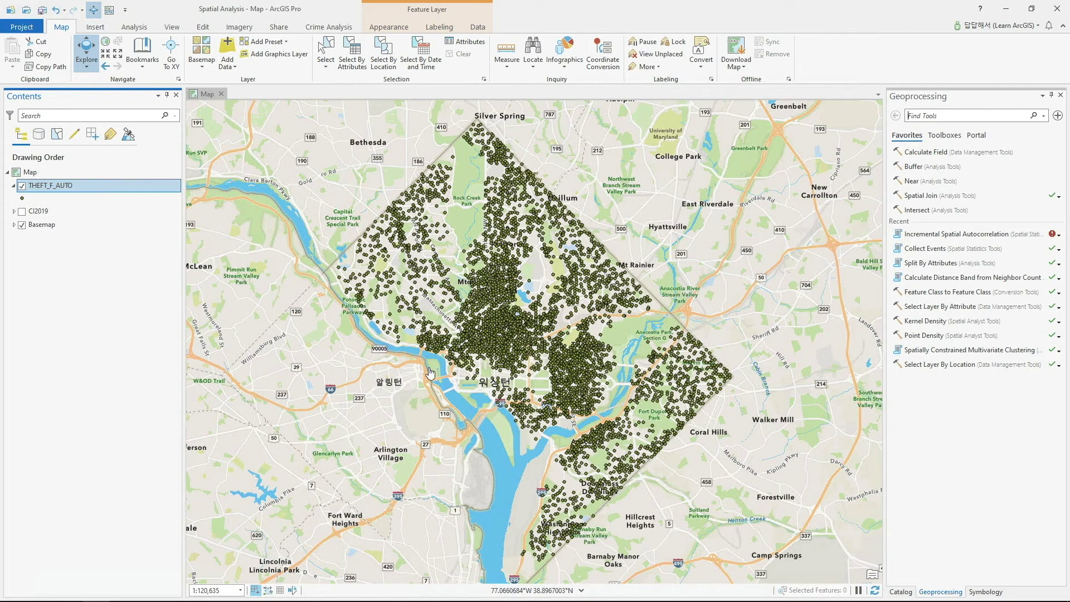
Hide the THEFT_F_AUTO layer, open the CI2019 attribute table and review the values of its SHIFT field.
{"action": "right_click", "coordinate": [77, 186]}
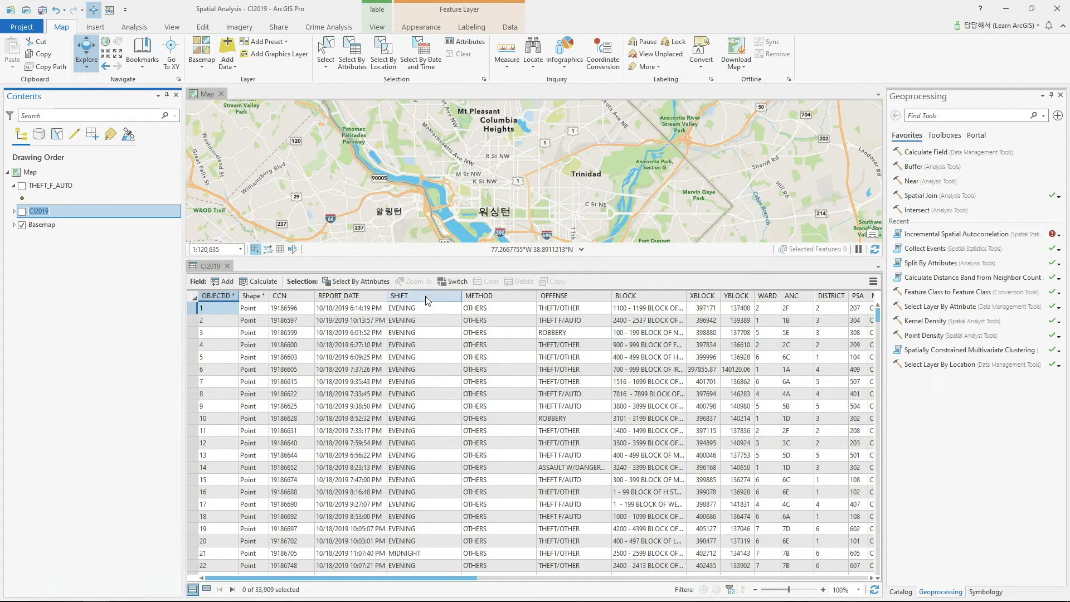
{"action": "scroll", "coordinate": [434, 405], "scroll_direction": "down", "scroll_amount": 4}
{"action": "scroll", "coordinate": [434, 405], "scroll_direction": "up", "scroll_amount": 3}
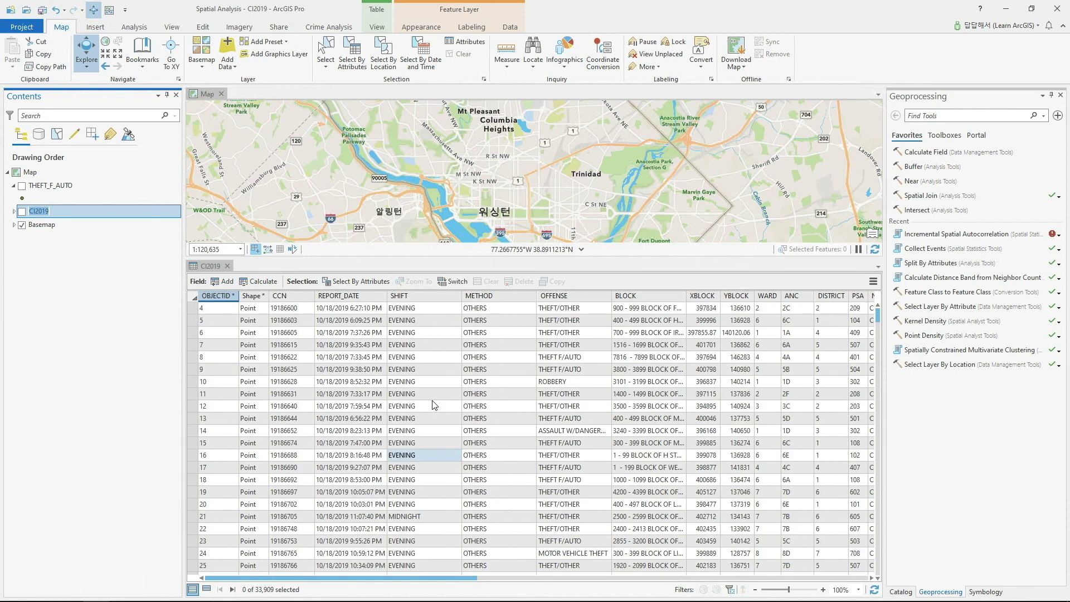
{"action": "scroll", "coordinate": [434, 405], "scroll_direction": "up", "scroll_amount": 1}
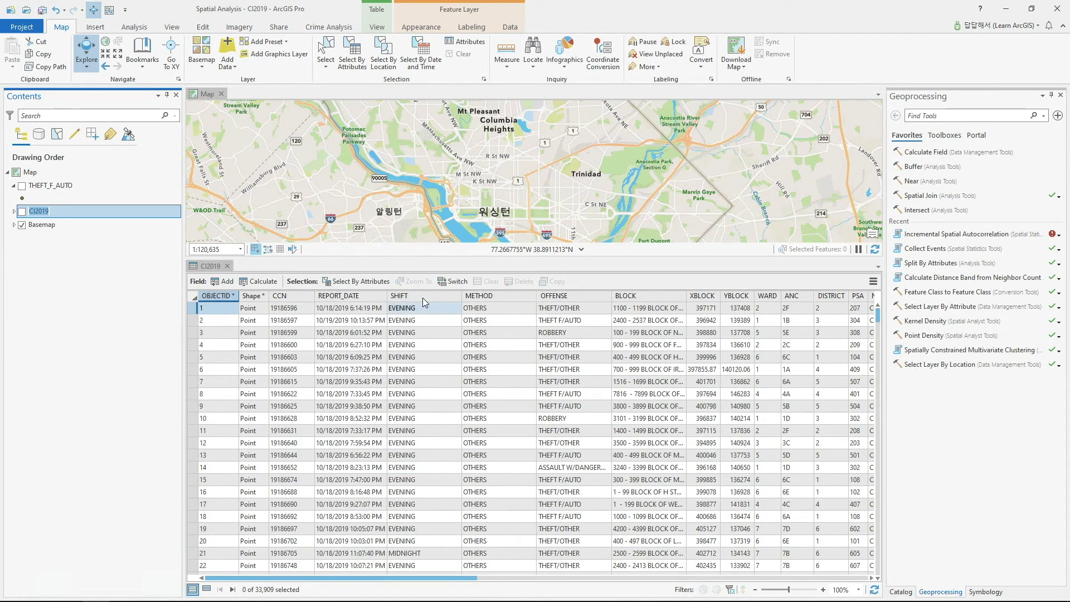
Select the CI2019 records whose SHIFT is equal to DAY using Select By Attributes.
{"action": "left_click", "coordinate": [356, 64]}
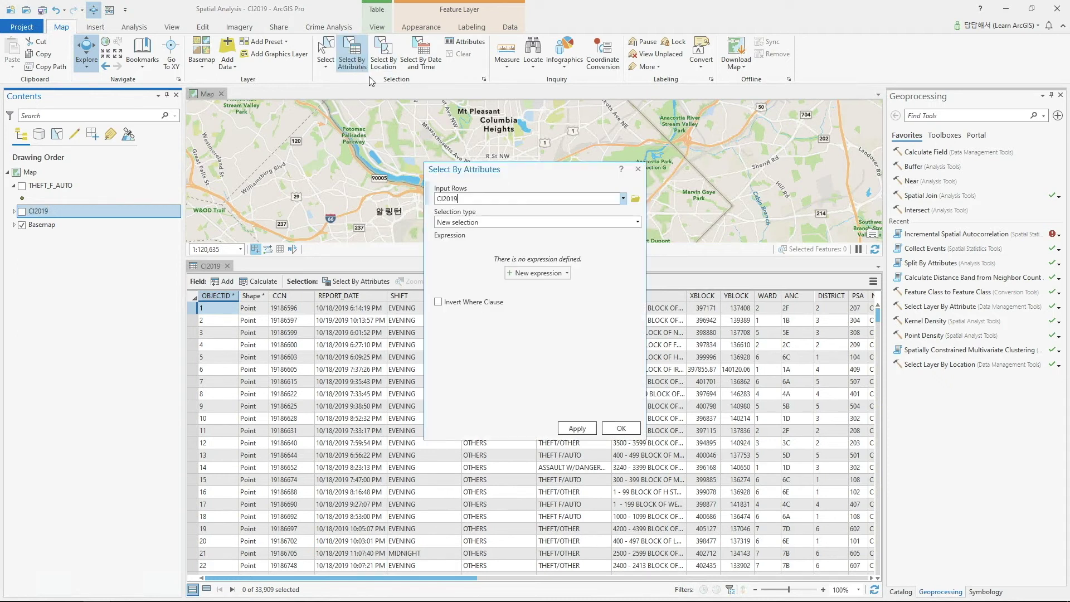
{"action": "left_click", "coordinate": [546, 273]}
{"action": "left_click", "coordinate": [521, 286]}
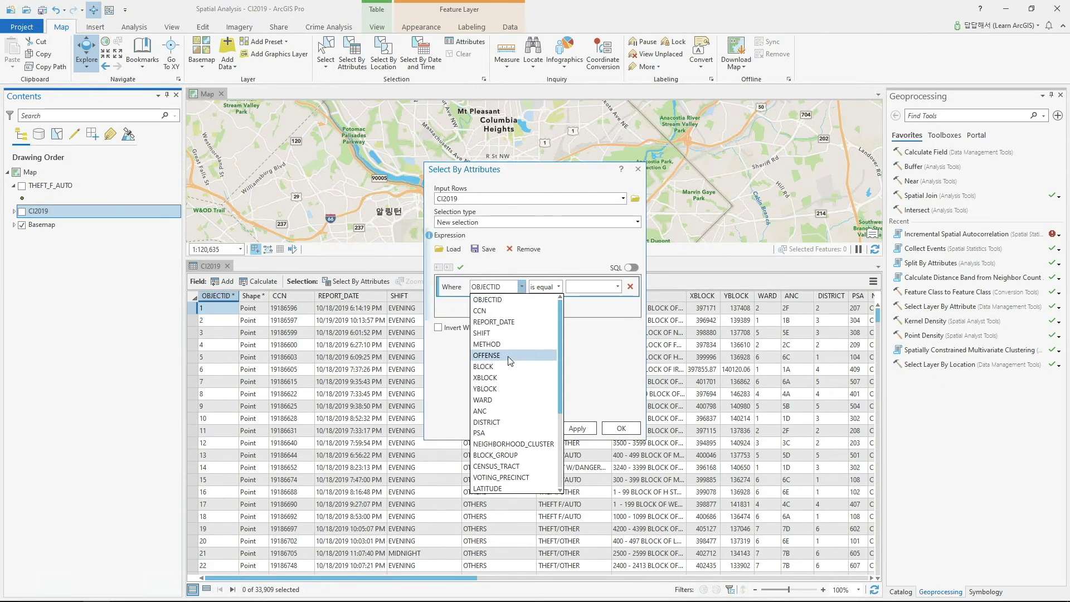
{"action": "left_click", "coordinate": [510, 333]}
{"action": "left_click", "coordinate": [617, 287]}
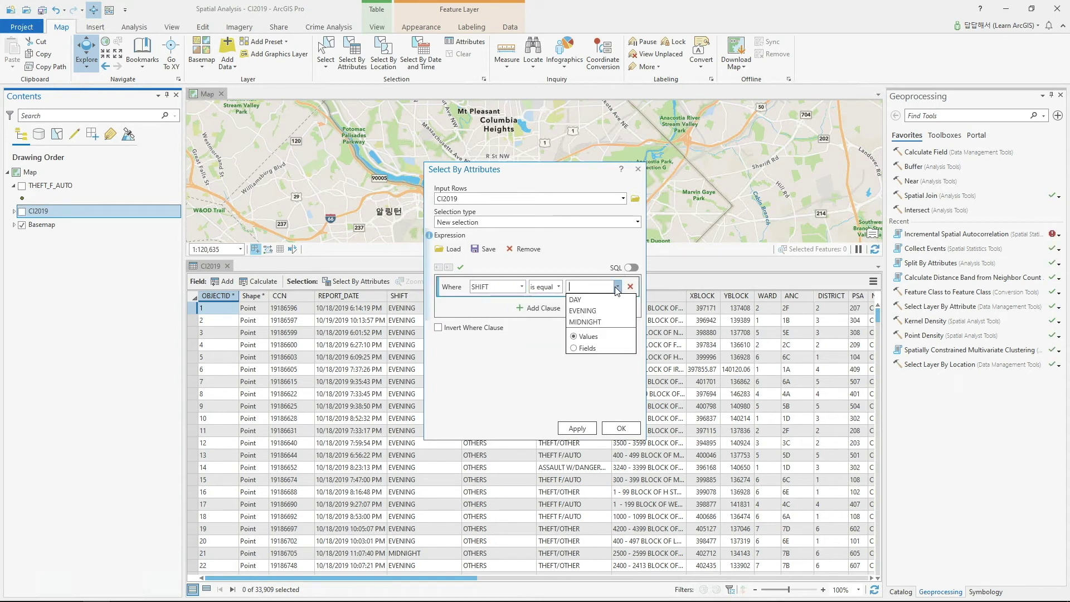
{"action": "left_click", "coordinate": [575, 299]}
{"action": "left_click", "coordinate": [620, 429]}
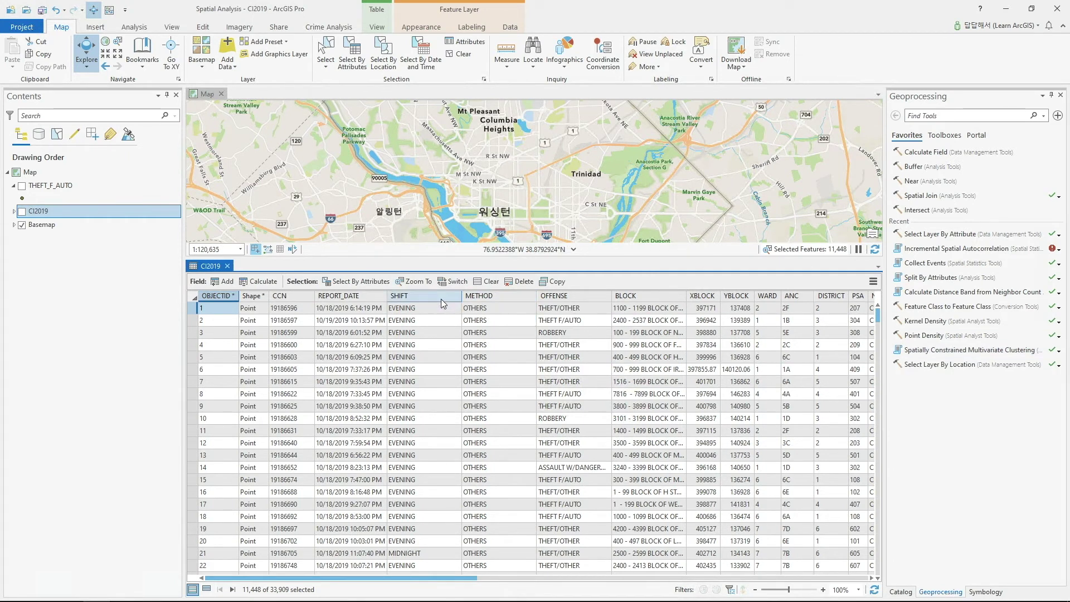
Clear the selection of CI2019 records and close the layer's attribute table.
{"action": "left_click", "coordinate": [423, 352]}
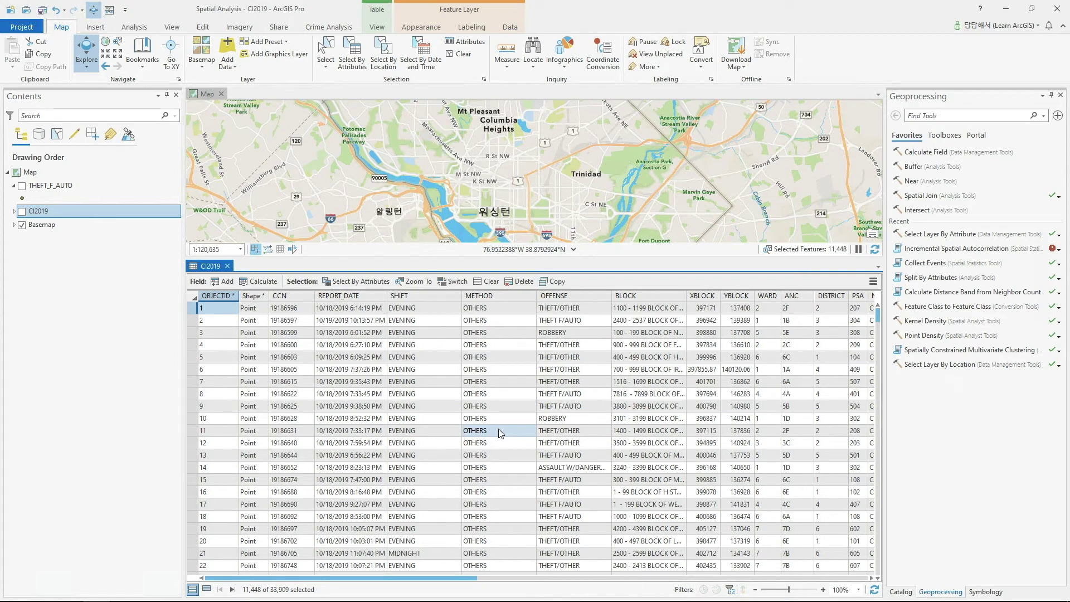
{"action": "left_click", "coordinate": [487, 283]}
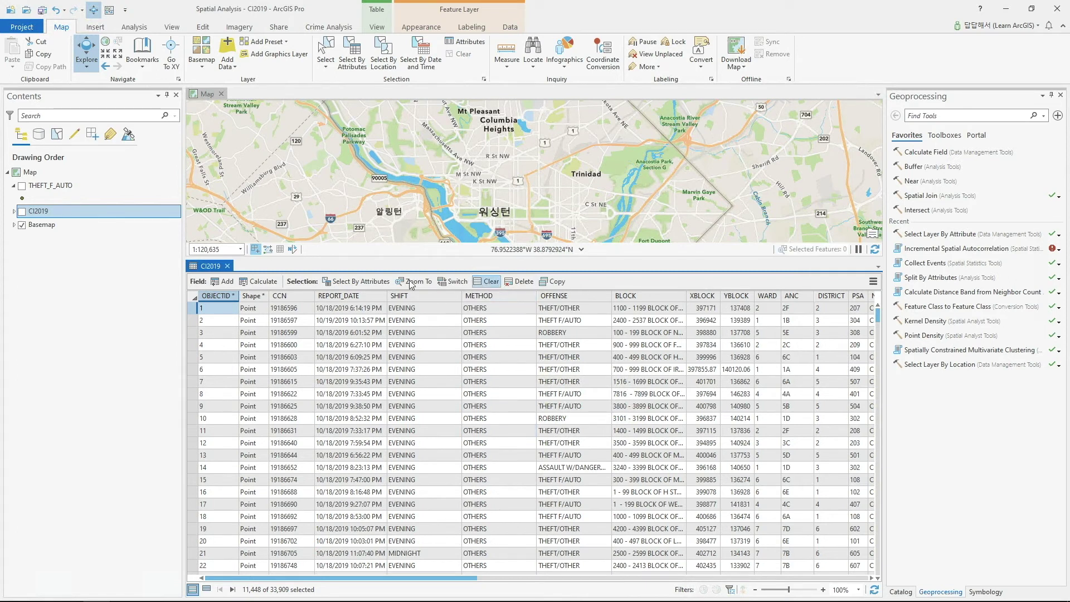
{"action": "left_click", "coordinate": [227, 266]}
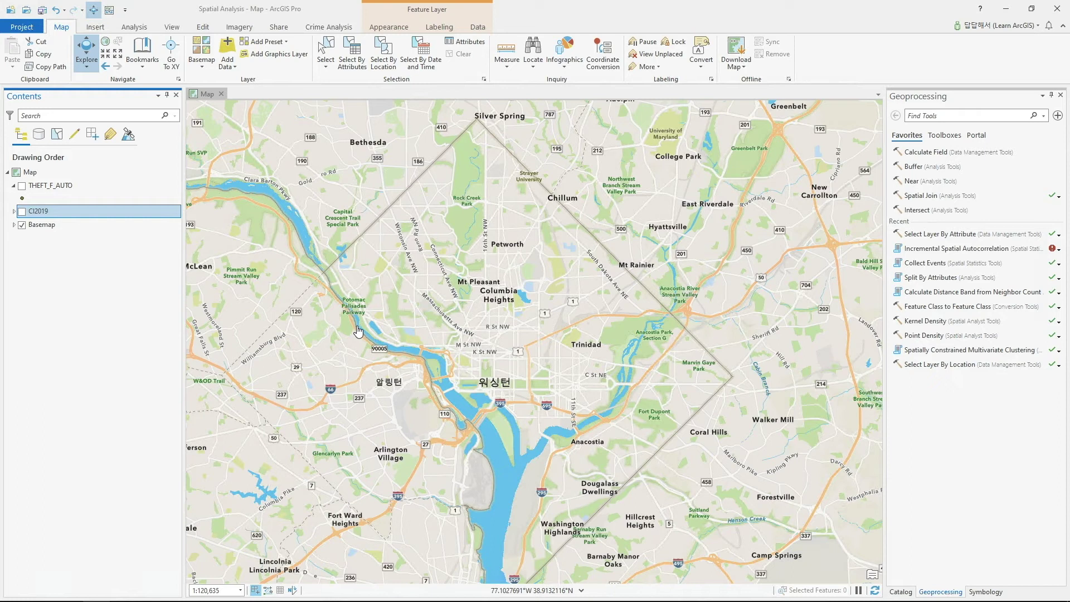
Create a new ModelBuilder model and add the CI2019 layer to it as a data variable.
{"action": "left_click", "coordinate": [134, 27]}
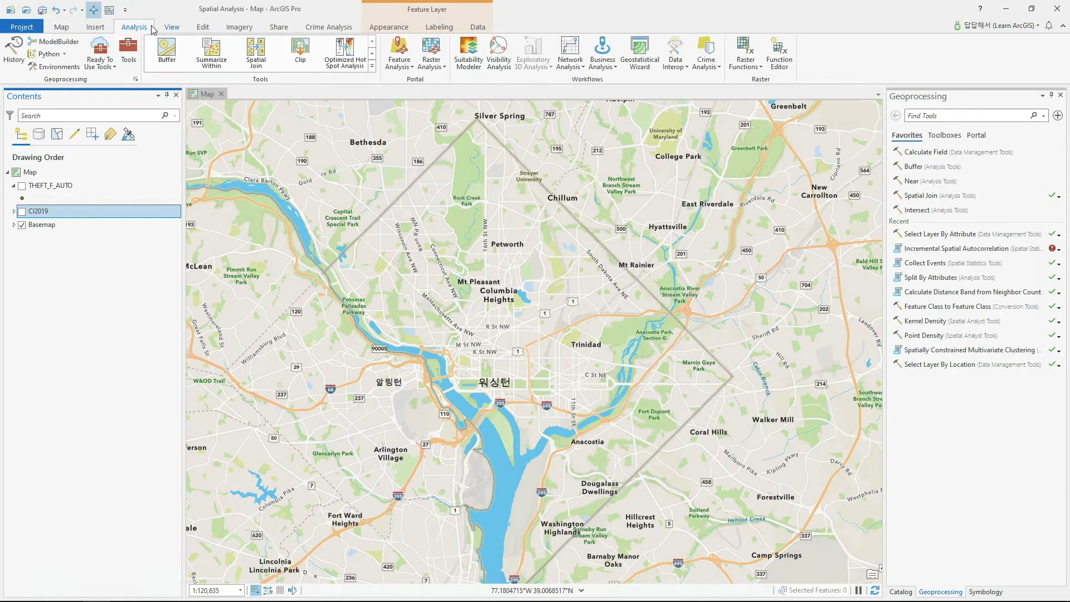
{"action": "left_click", "coordinate": [61, 43]}
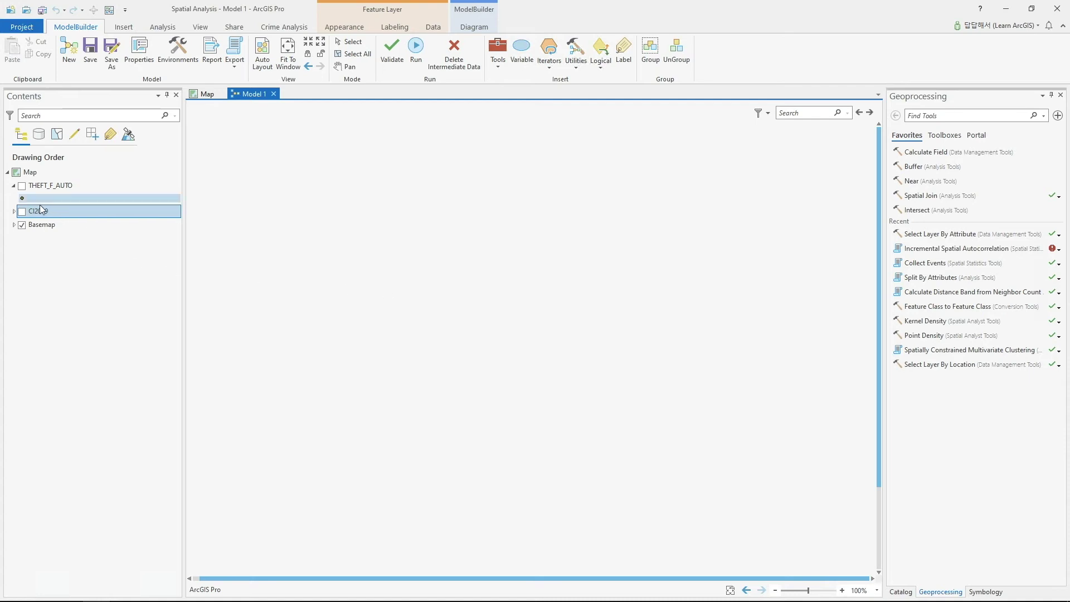
{"action": "left_click_drag", "start_coordinate": [38, 216], "coordinate": [270, 228]}
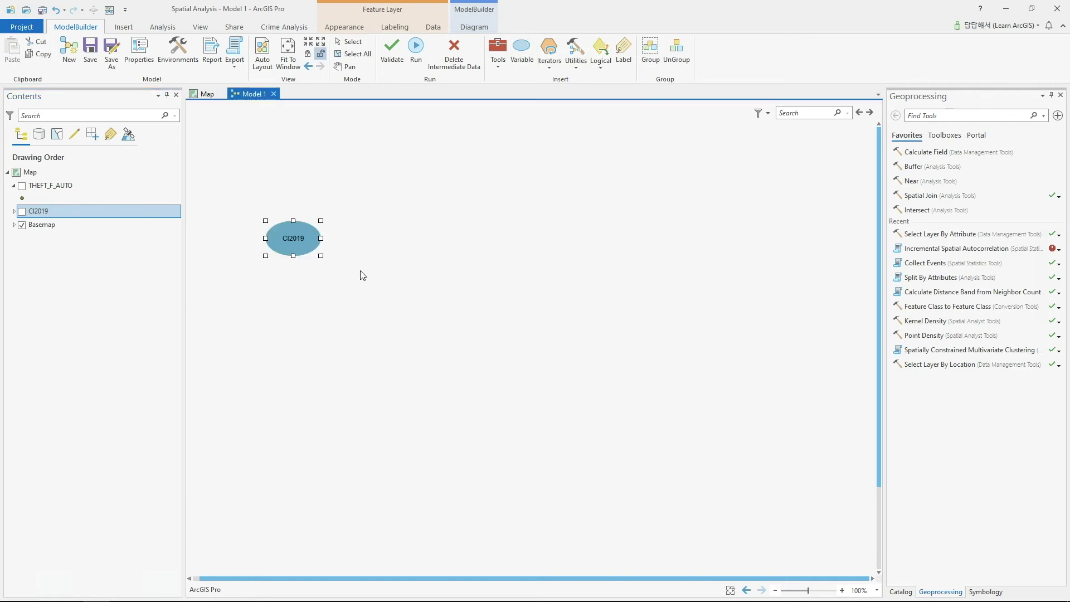
Add an Iterate Field Values iterator beside CI2019 and connect CI2019 to it as the Input Table.
{"action": "left_click", "coordinate": [553, 68]}
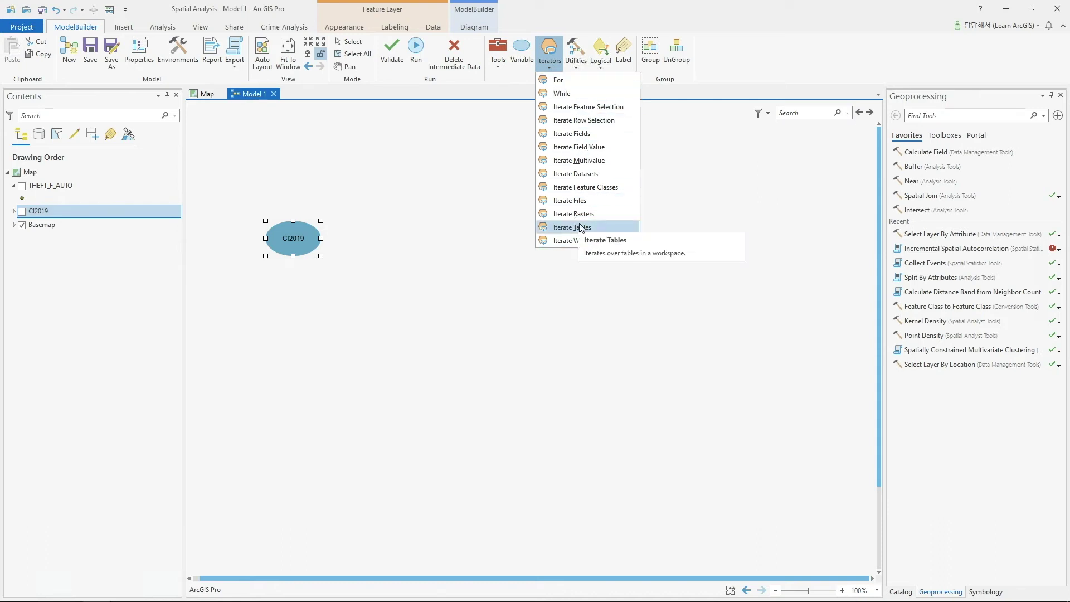
{"action": "left_click", "coordinate": [593, 148]}
{"action": "left_click_drag", "start_coordinate": [557, 363], "coordinate": [420, 223]}
{"action": "left_click", "coordinate": [420, 277]}
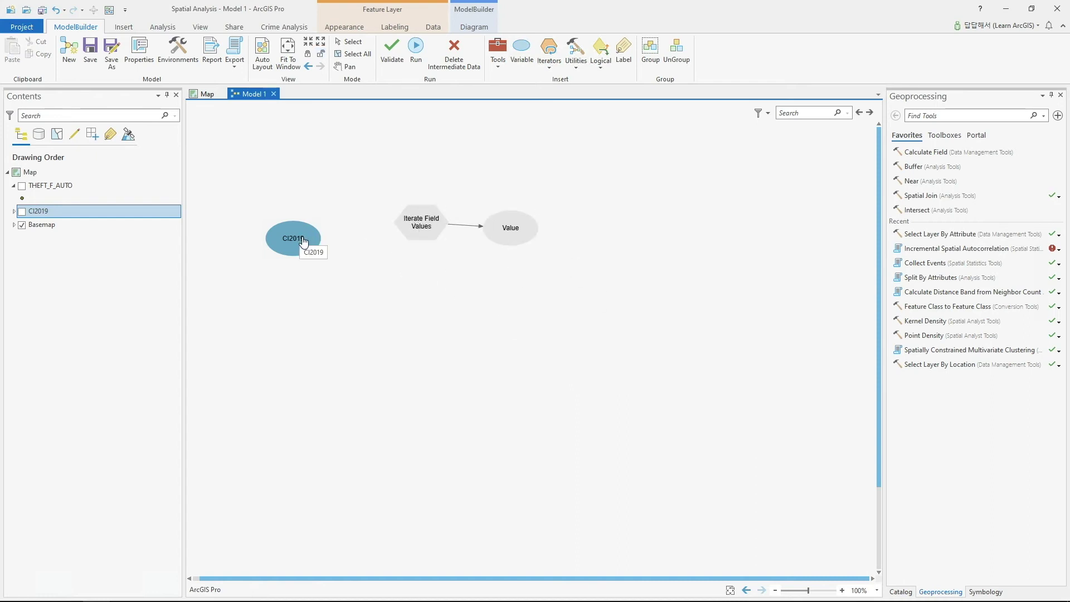
{"action": "left_click_drag", "start_coordinate": [304, 240], "coordinate": [421, 226]}
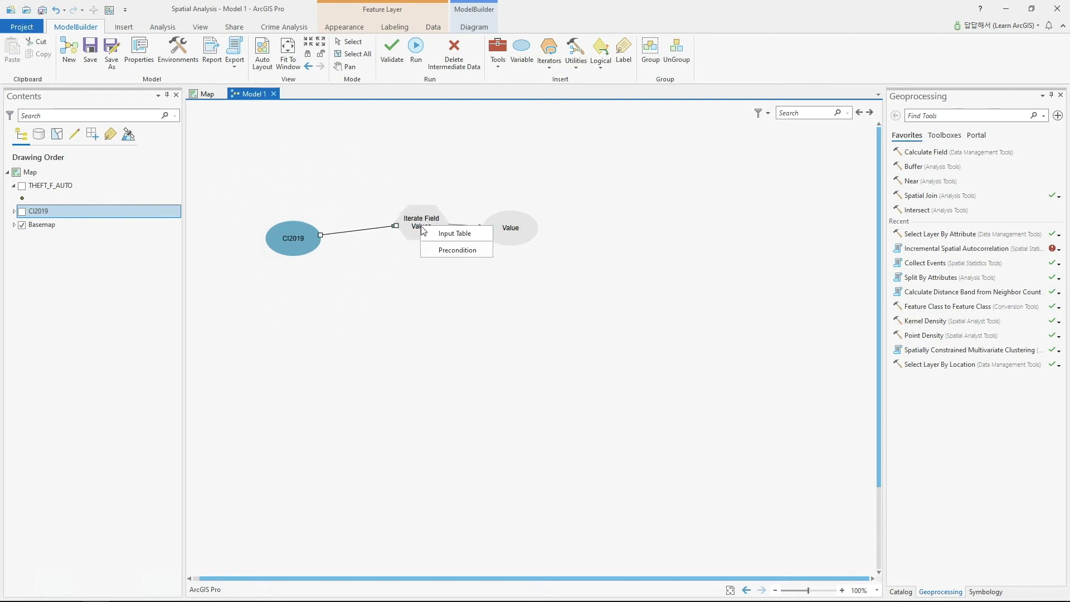
{"action": "left_click", "coordinate": [466, 236]}
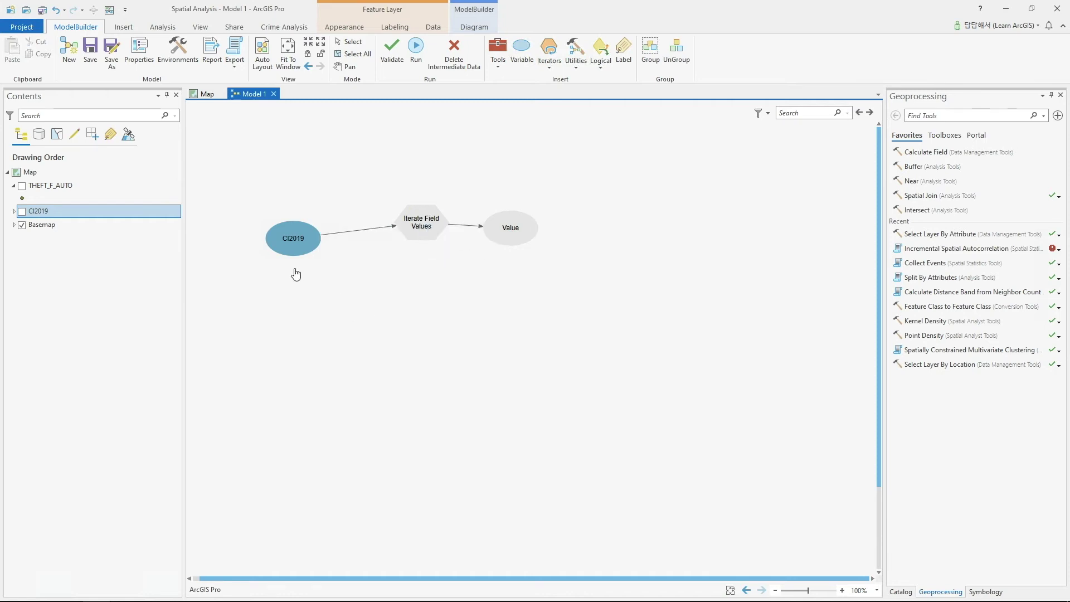
Set the field of the Iterate Field Values iterator to SHIFT and accept its parameters.
{"action": "right_click", "coordinate": [431, 225]}
{"action": "left_click", "coordinate": [433, 232]}
{"action": "left_click_drag", "start_coordinate": [516, 212], "coordinate": [635, 171]}
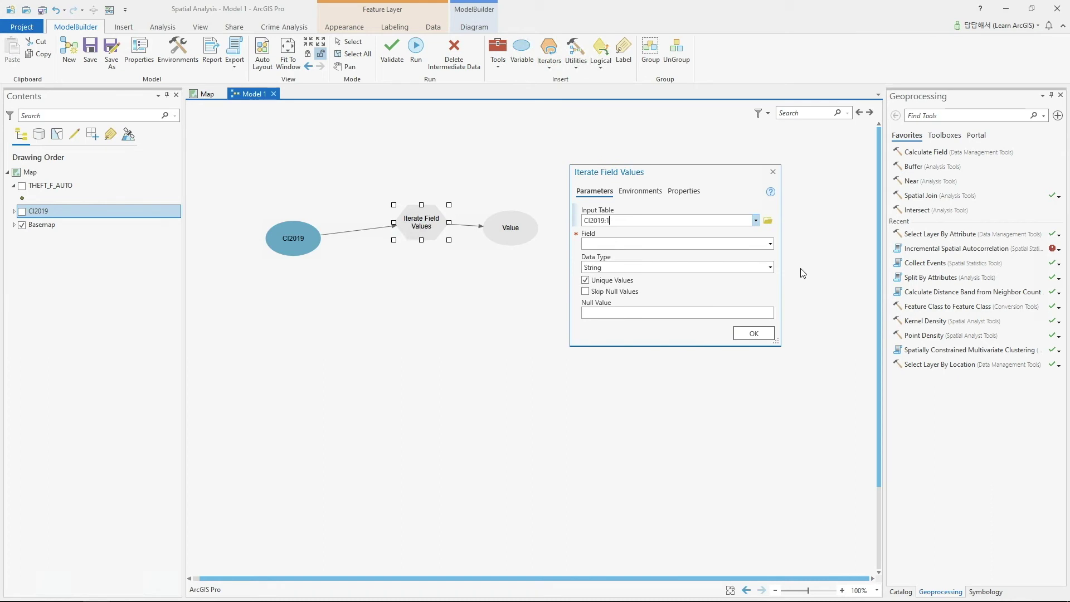
{"action": "left_click", "coordinate": [770, 246]}
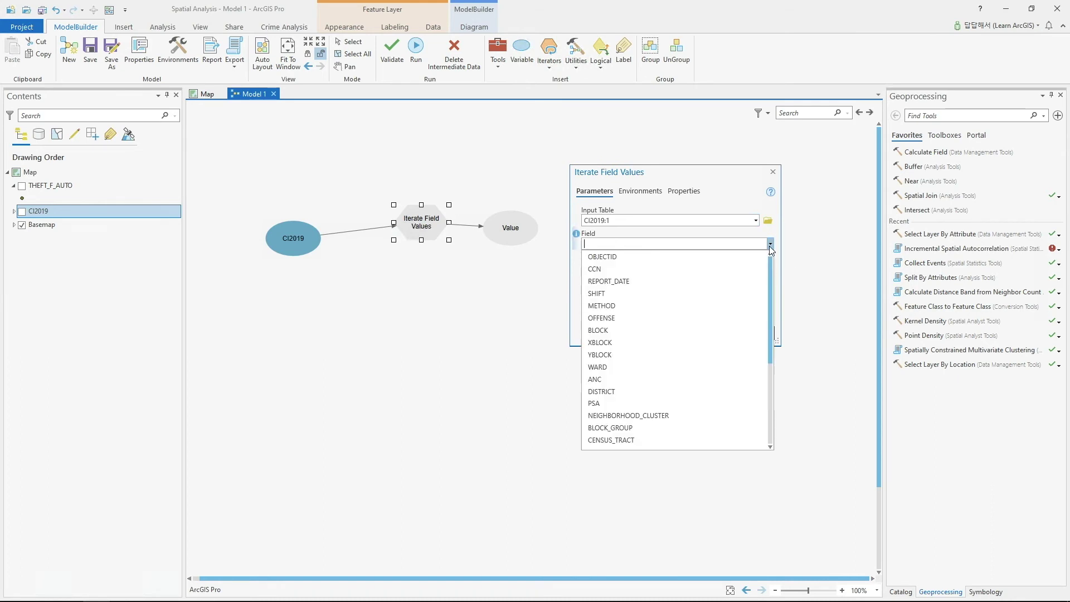
{"action": "left_click", "coordinate": [650, 294]}
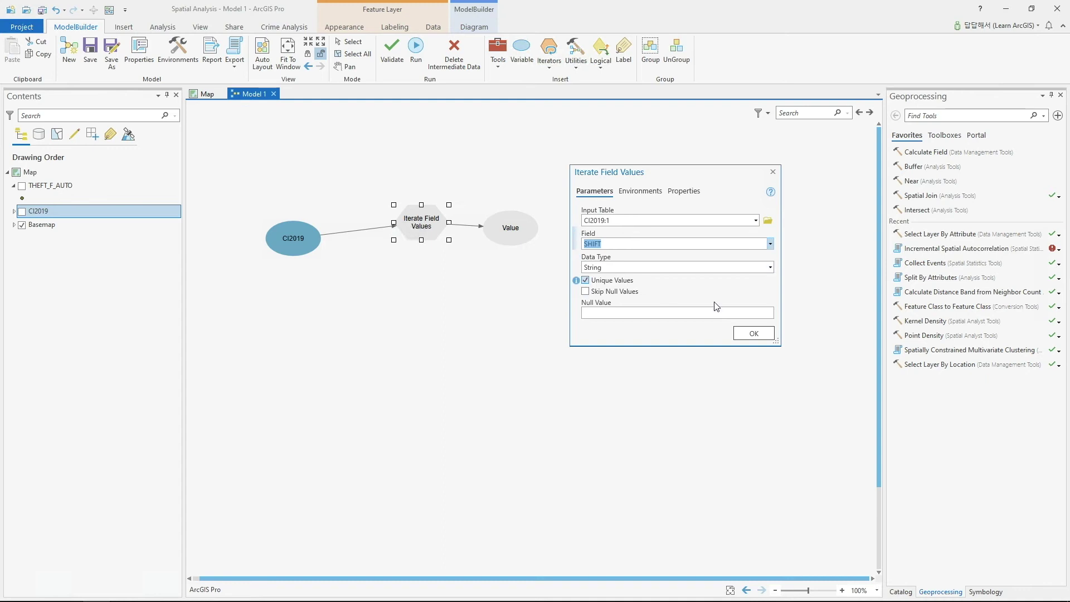
{"action": "left_click", "coordinate": [753, 333]}
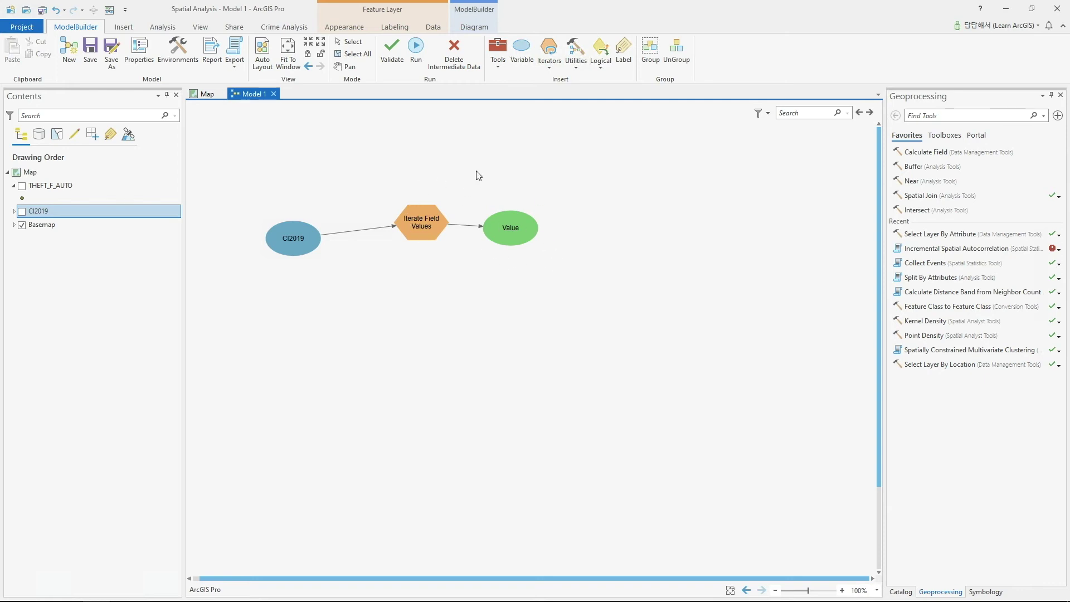
Rename the iterator's Value output variable to Shift.
{"action": "left_click", "coordinate": [514, 228]}
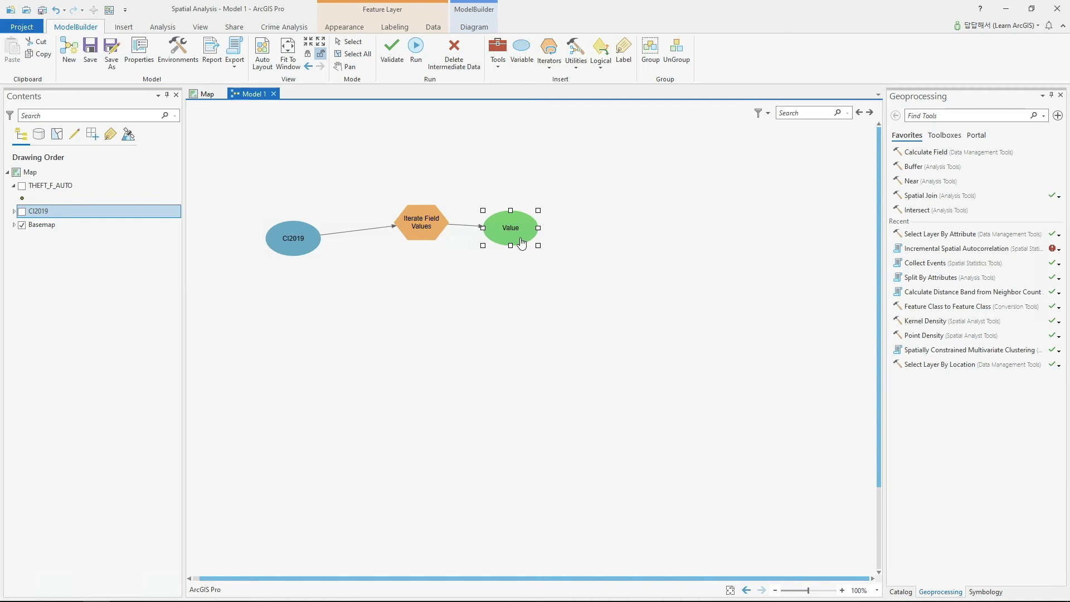
{"action": "right_click", "coordinate": [520, 233]}
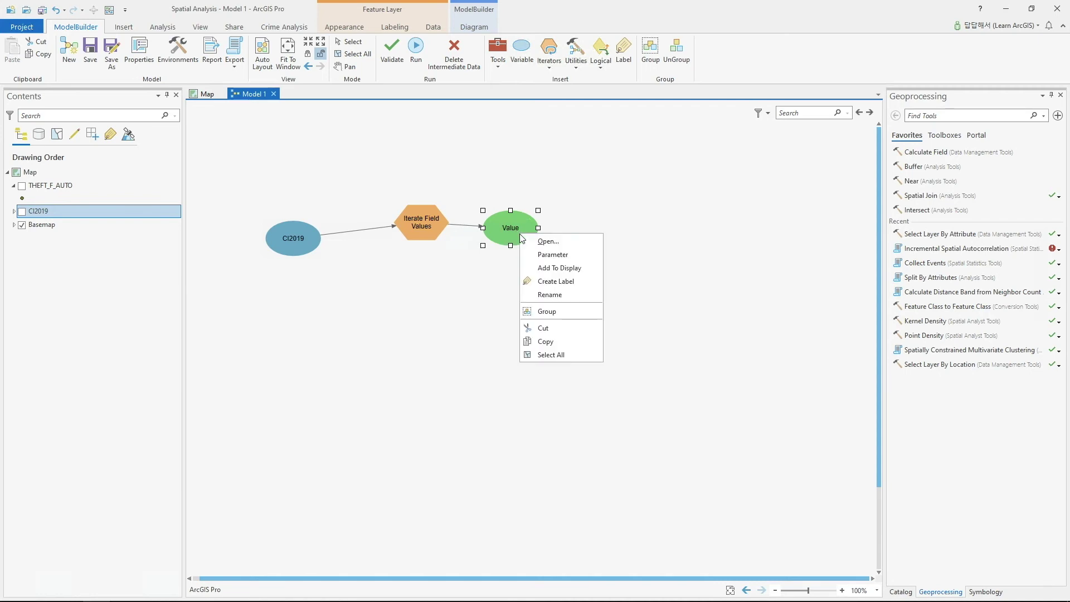
{"action": "left_click", "coordinate": [564, 295]}
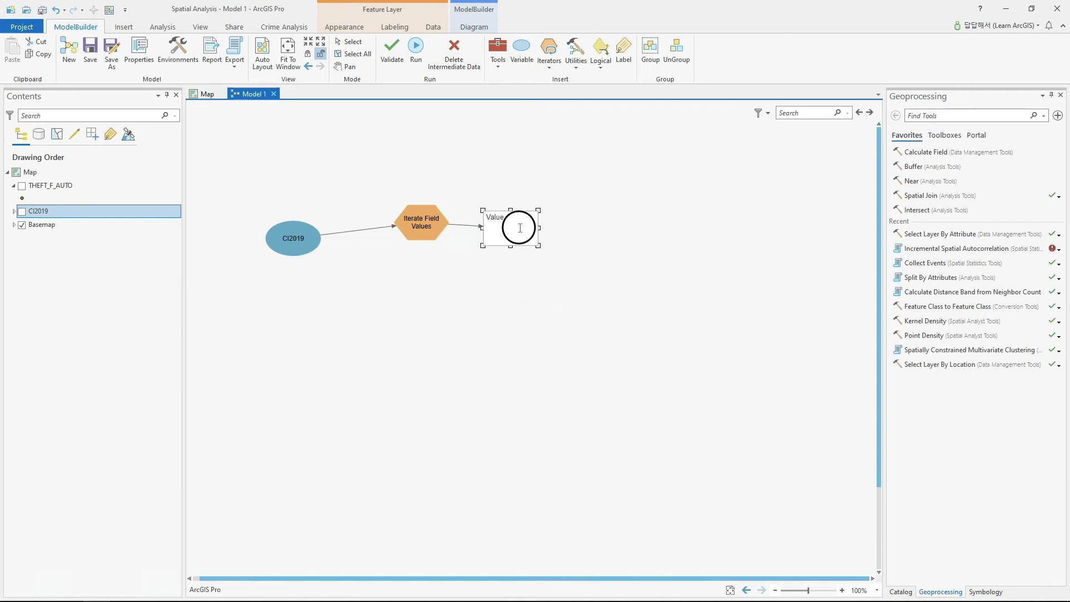
{"action": "type", "text": "Shift"}
{"action": "key", "text": "Return"}
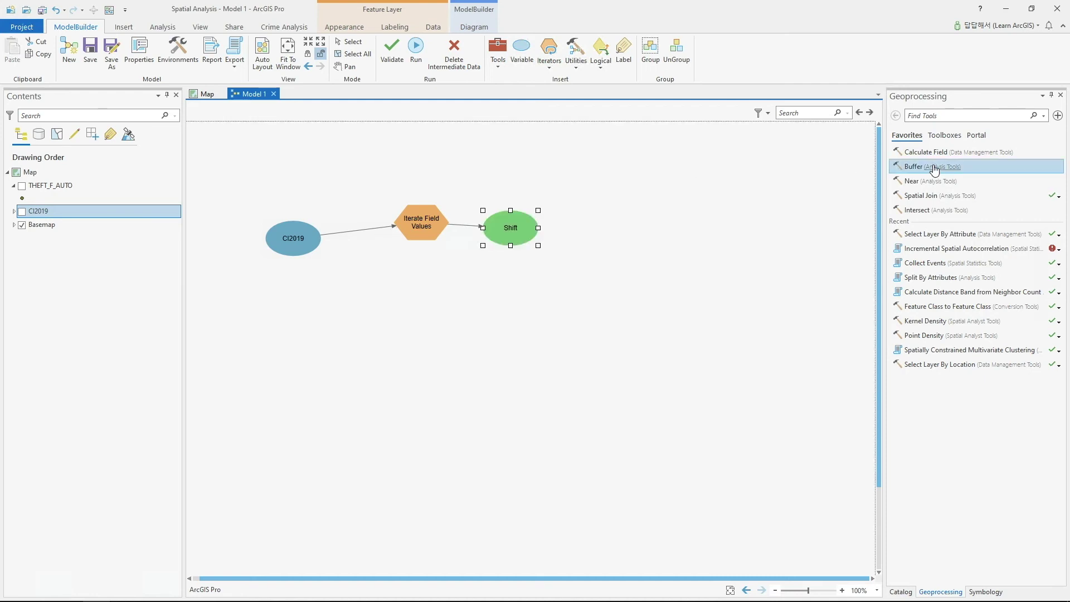
Find the Kernel Density geoprocessing tool and add it to the model below the iterator.
{"action": "left_click", "coordinate": [954, 117]}
{"action": "type", "text": "kerne"}
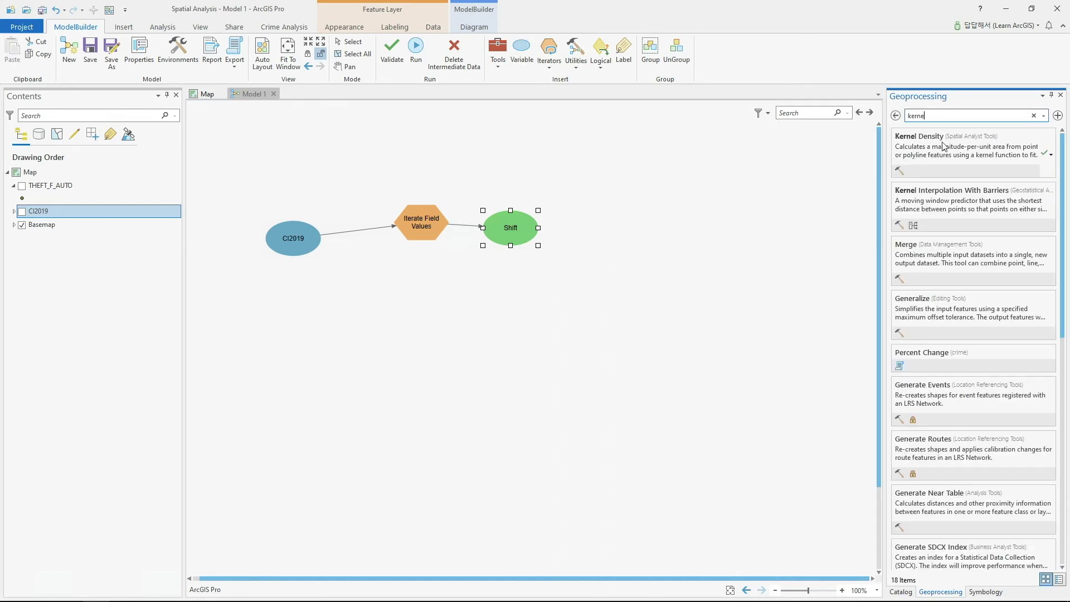
{"action": "left_click_drag", "start_coordinate": [943, 146], "coordinate": [463, 327]}
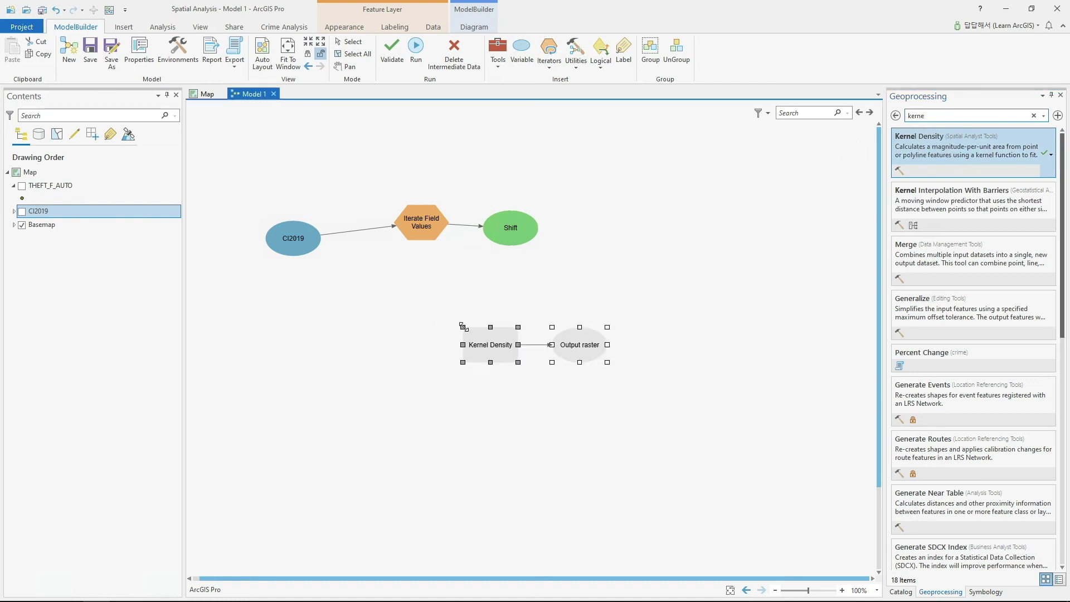
{"action": "left_click", "coordinate": [632, 281]}
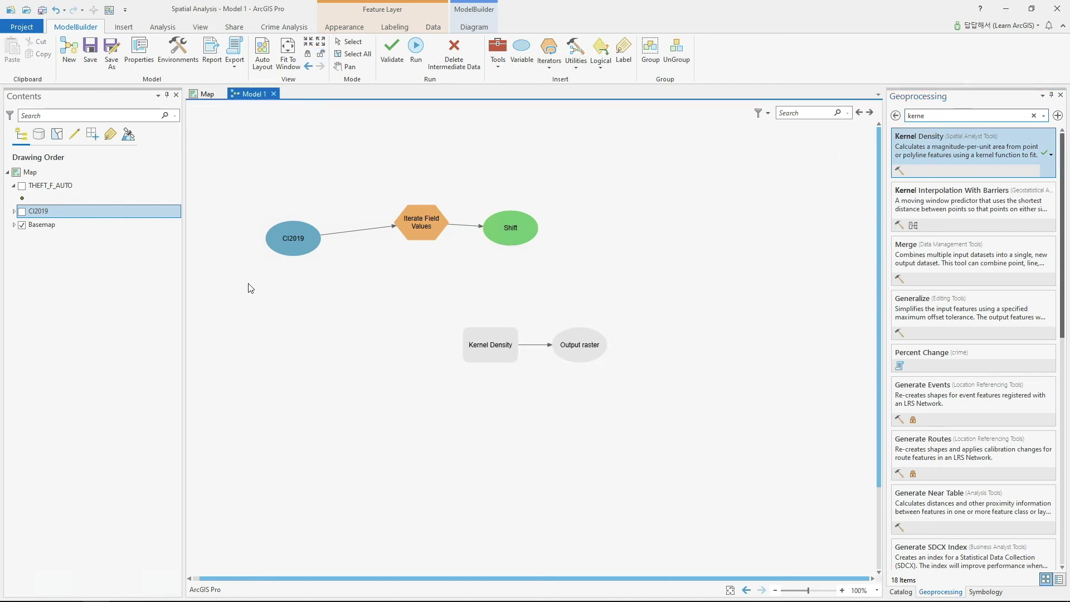
Connect CI2019 to Kernel Density as input, connect Shift to it as a Precondition, and auto-arrange the model's layout.
{"action": "left_click", "coordinate": [289, 247]}
{"action": "left_click_drag", "start_coordinate": [289, 247], "coordinate": [479, 348]}
{"action": "left_click", "coordinate": [531, 355]}
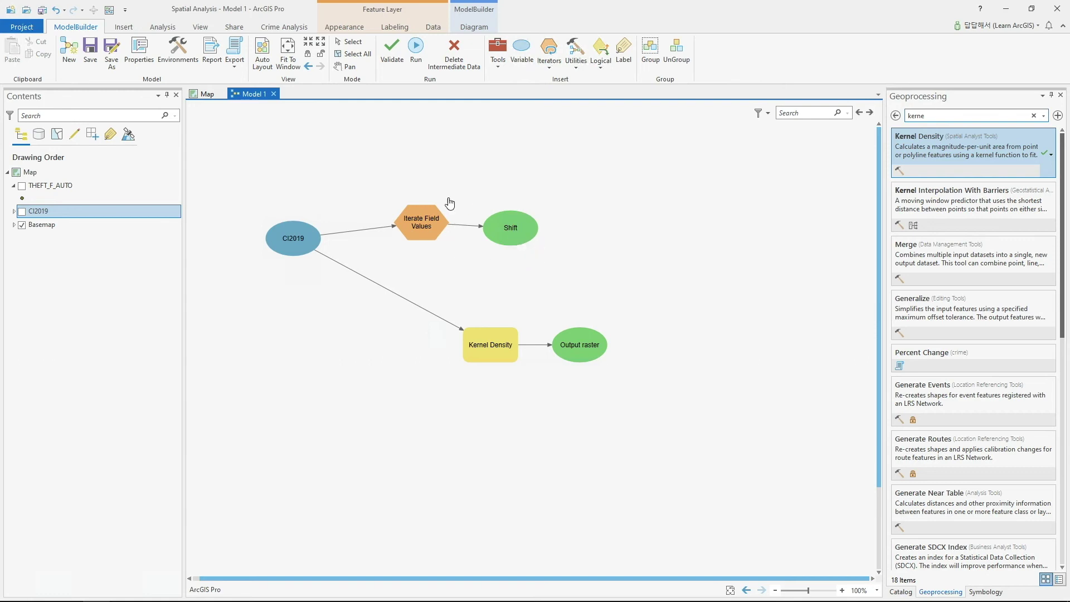
{"action": "left_click_drag", "start_coordinate": [514, 226], "coordinate": [484, 344]}
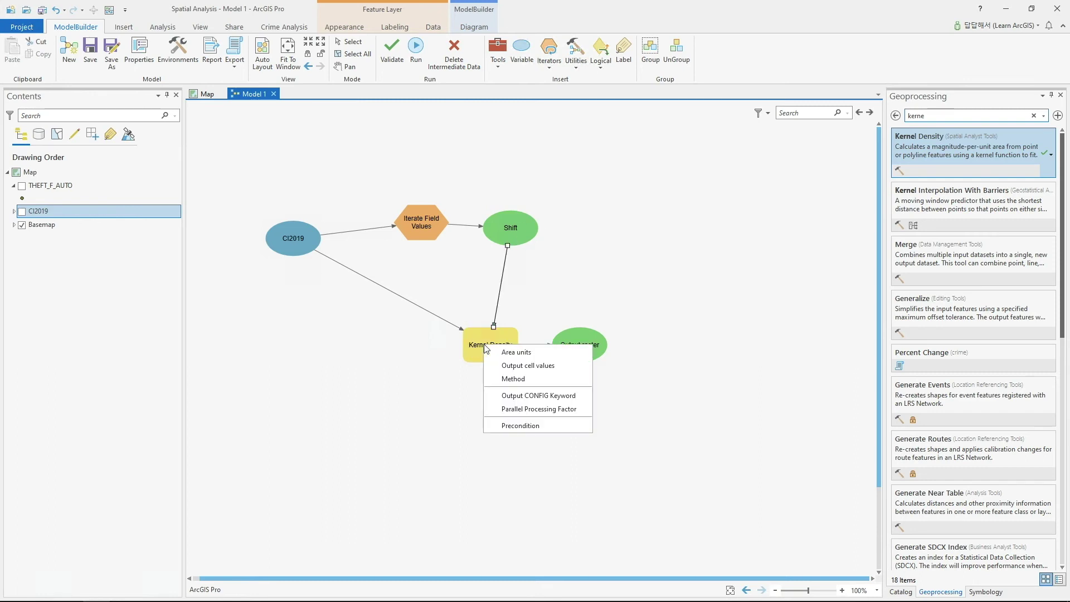
{"action": "left_click", "coordinate": [537, 426]}
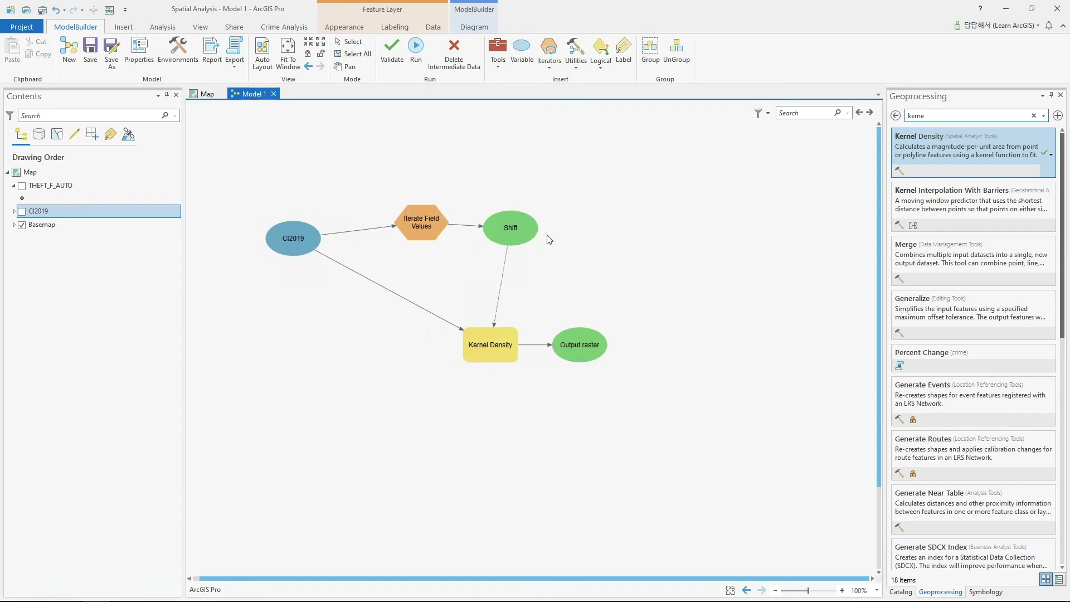
{"action": "left_click", "coordinate": [264, 48]}
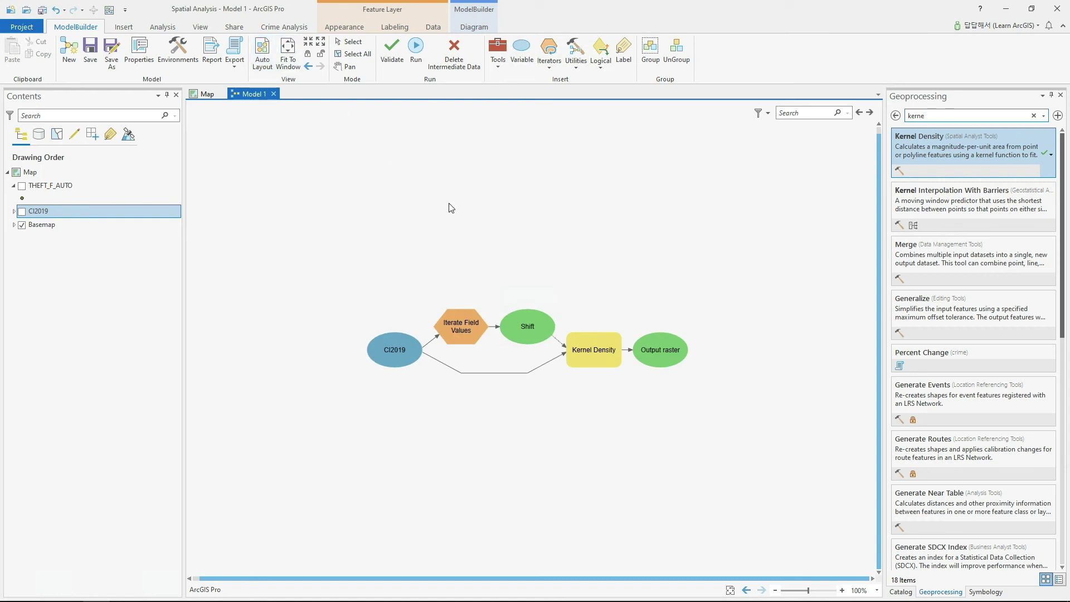
Set the Kernel Density output raster's name to KernelD_%Shift% in Spatial Analysis.gdb, replacing the CI201 suffix with the Shift variable.
{"action": "left_click", "coordinate": [657, 351]}
{"action": "double_click", "coordinate": [662, 349]}
{"action": "left_click", "coordinate": [852, 389]}
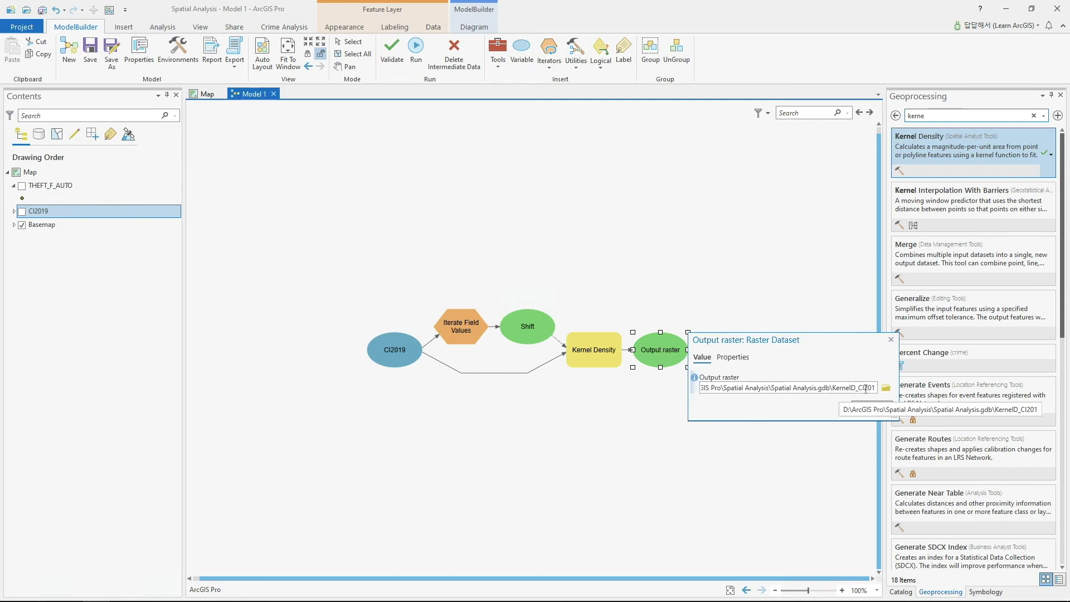
{"action": "left_click_drag", "start_coordinate": [859, 388], "coordinate": [915, 382]}
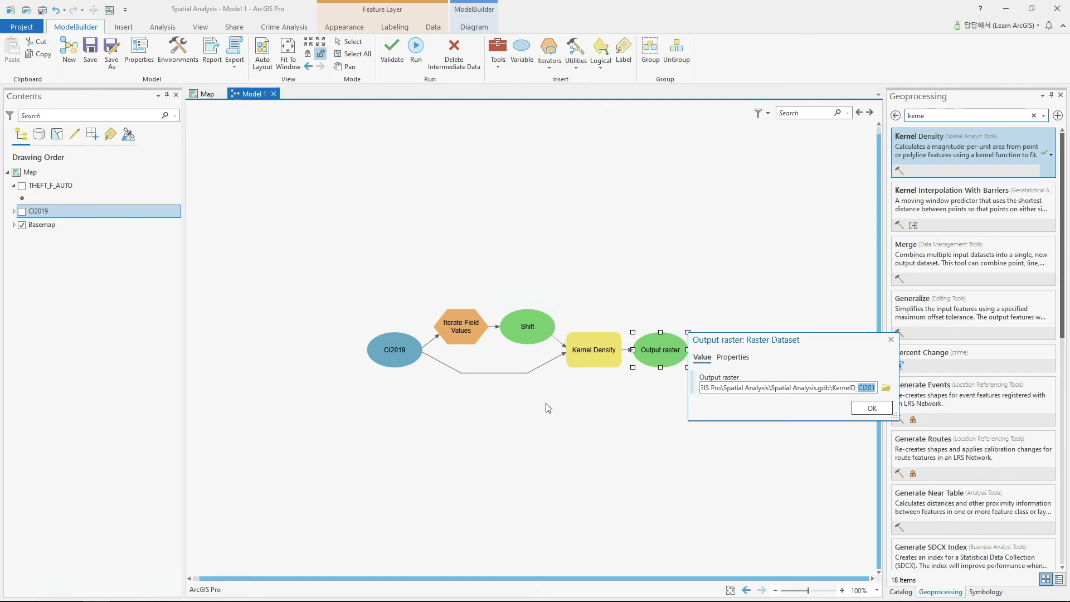
{"action": "type", "text": "%Shift%"}
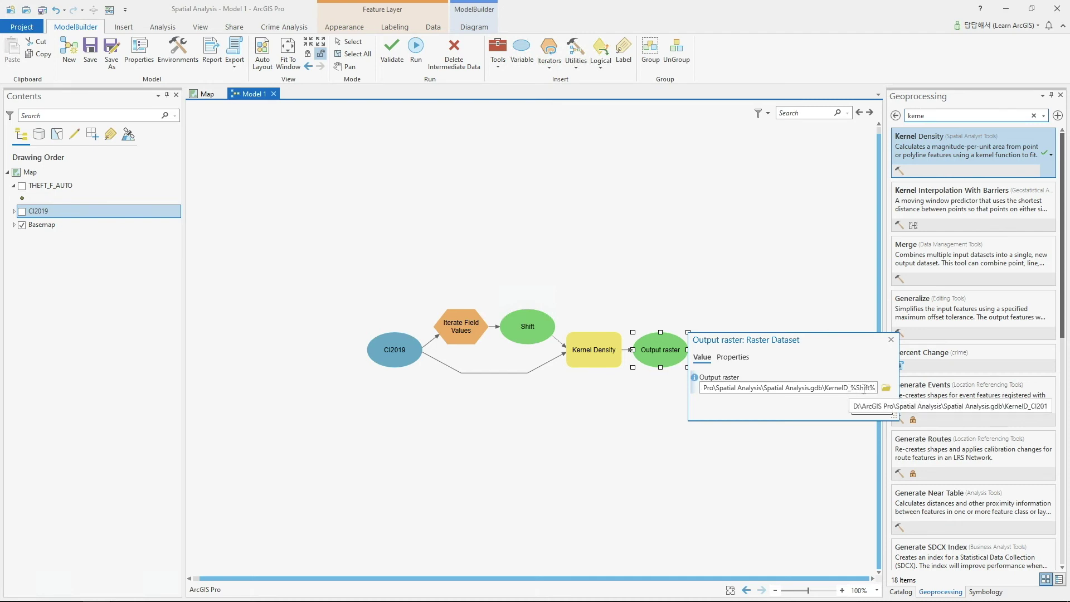
{"action": "left_click", "coordinate": [860, 410]}
Validate and run the model, with its progress window set to close on completion.
{"action": "left_click", "coordinate": [393, 61]}
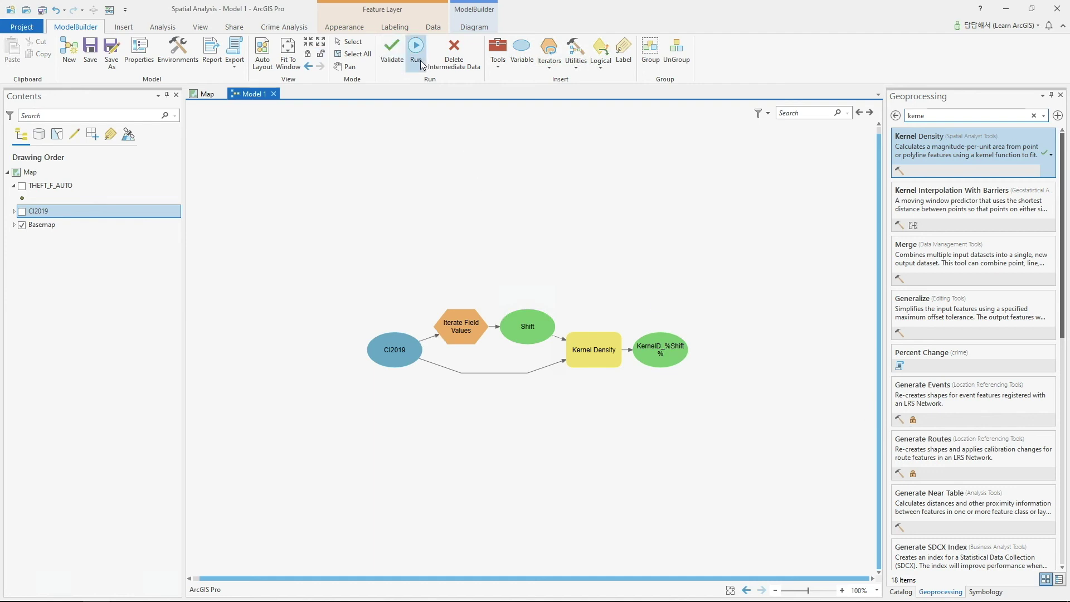
{"action": "left_click", "coordinate": [417, 56]}
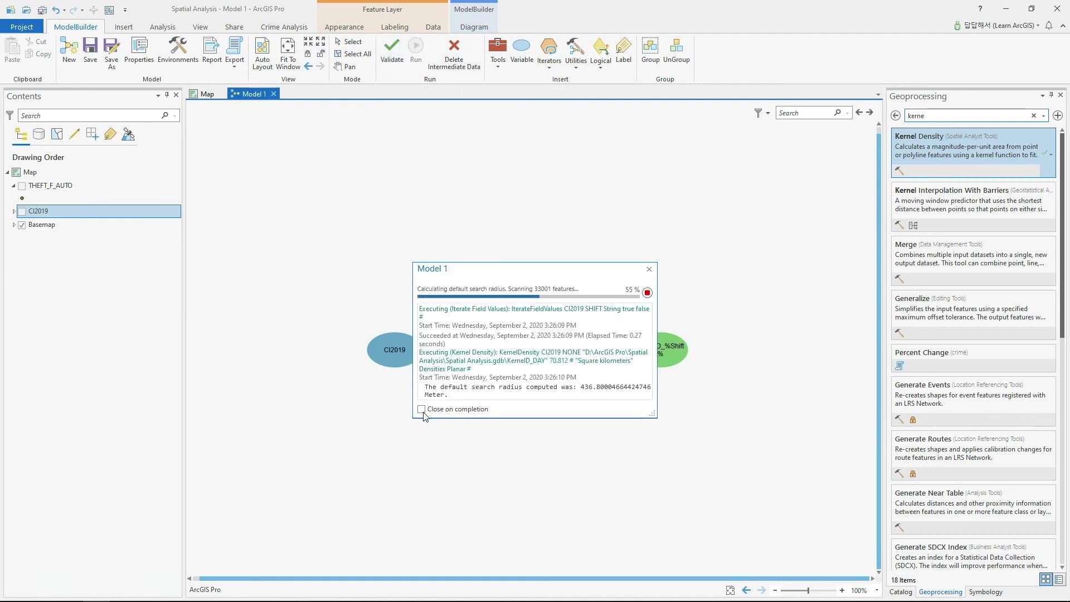
{"action": "left_click", "coordinate": [421, 409]}
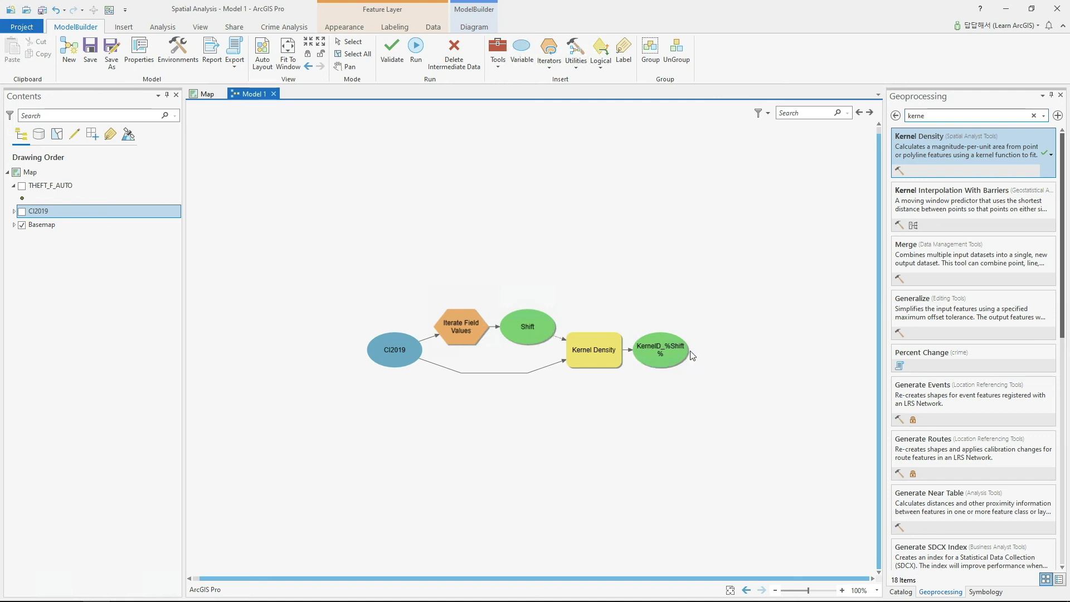
Refresh Spatial Analysis.gdb in the project catalog so its contents are up to date.
{"action": "left_click", "coordinate": [900, 592]}
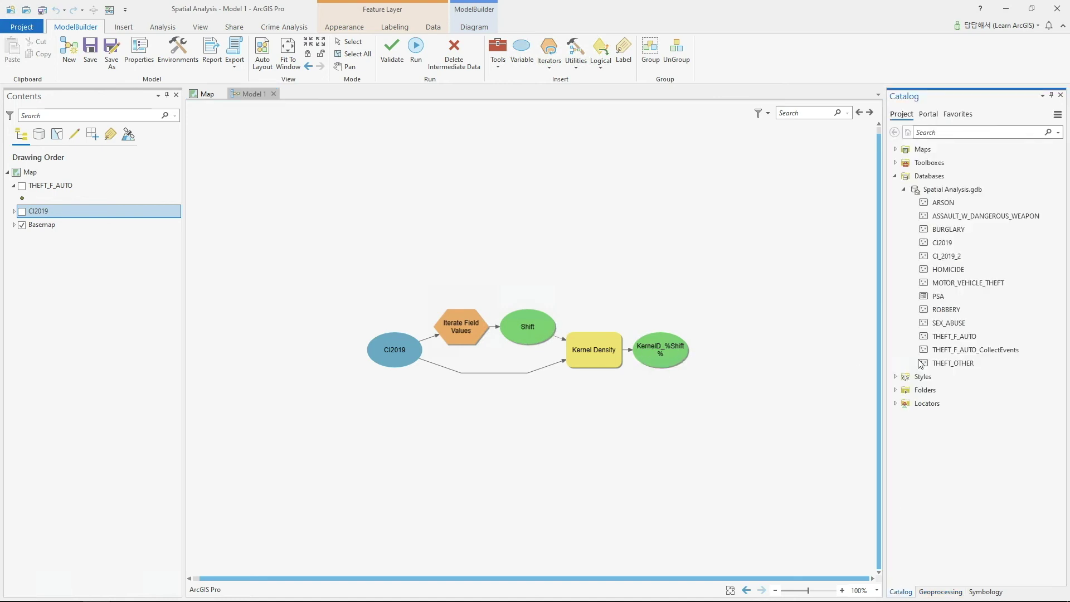
{"action": "right_click", "coordinate": [952, 191]}
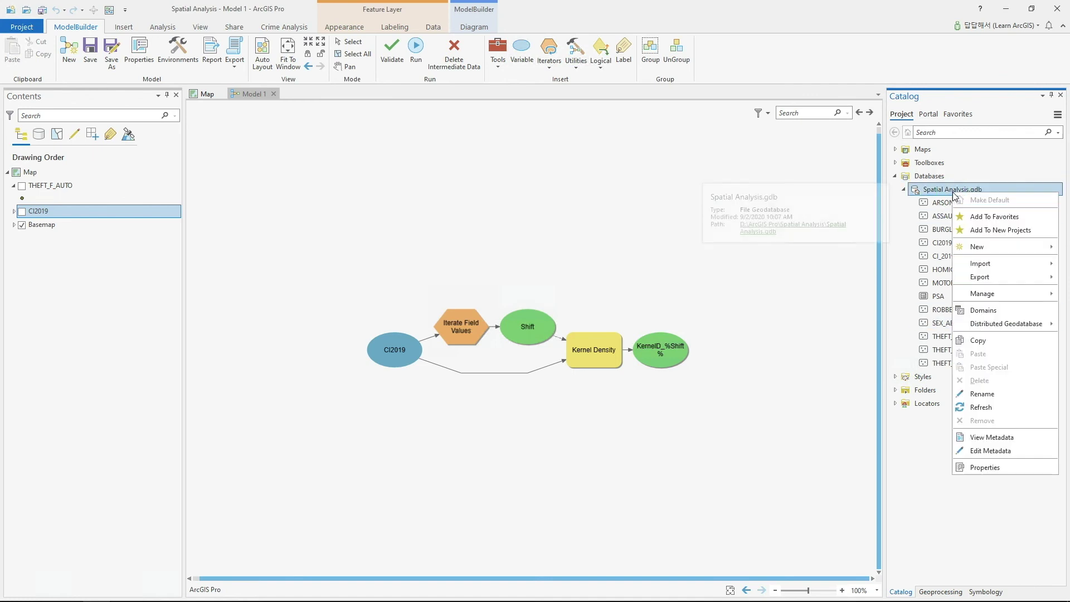
{"action": "left_click", "coordinate": [996, 405]}
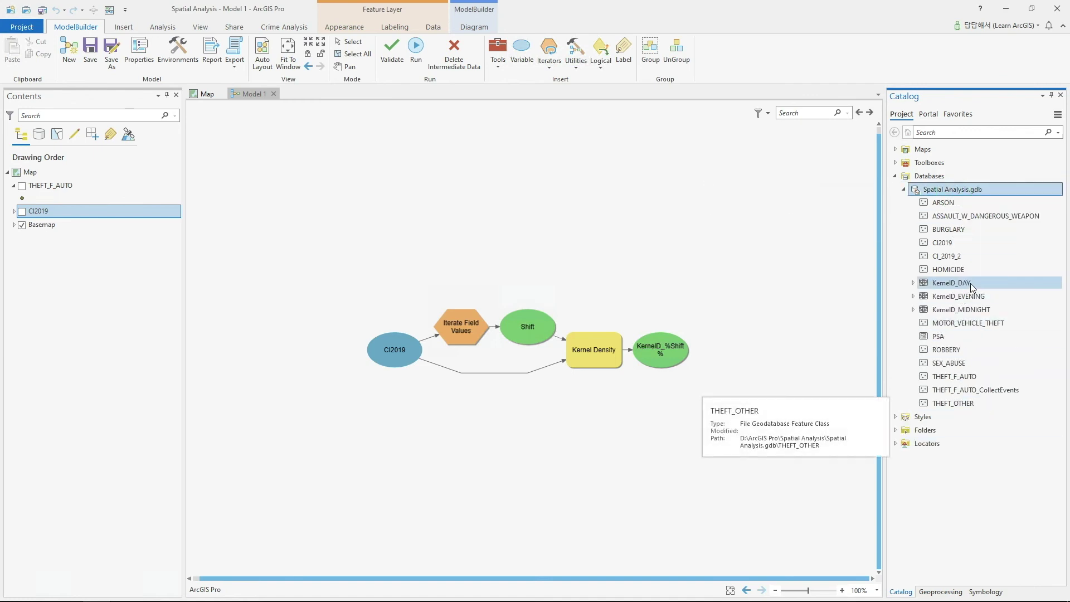
Add the KernelD_DAY, KernelD_EVENING and KernelD_MIDNIGHT rasters to the map and show the map view.
{"action": "left_click", "coordinate": [977, 323]}
{"action": "left_click", "coordinate": [980, 311]}
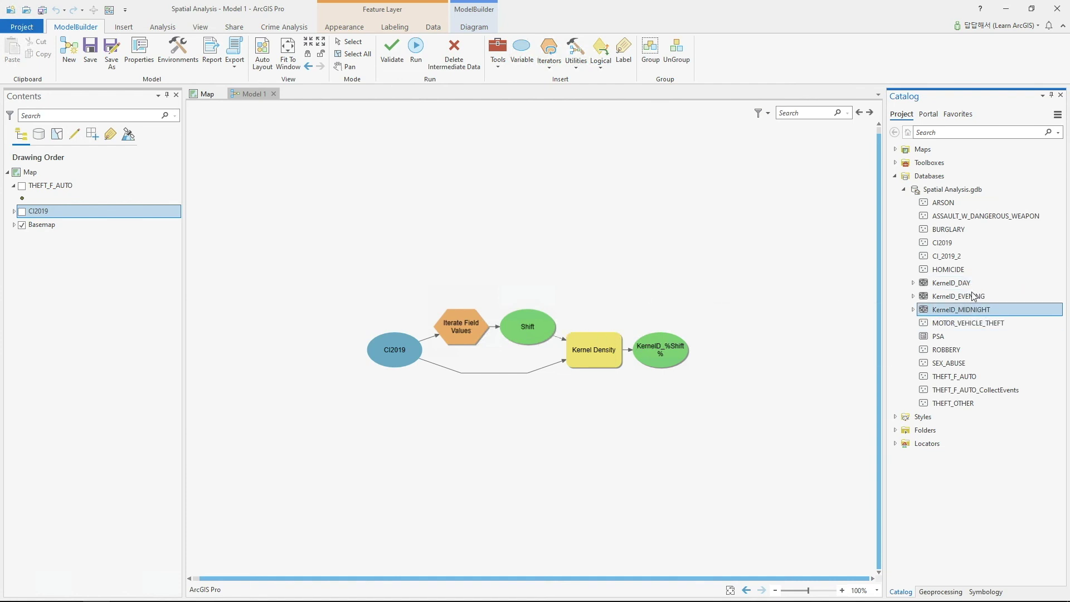
{"action": "left_click", "coordinate": [974, 280], "text": "shift"}
{"action": "left_click_drag", "start_coordinate": [975, 281], "coordinate": [114, 195]}
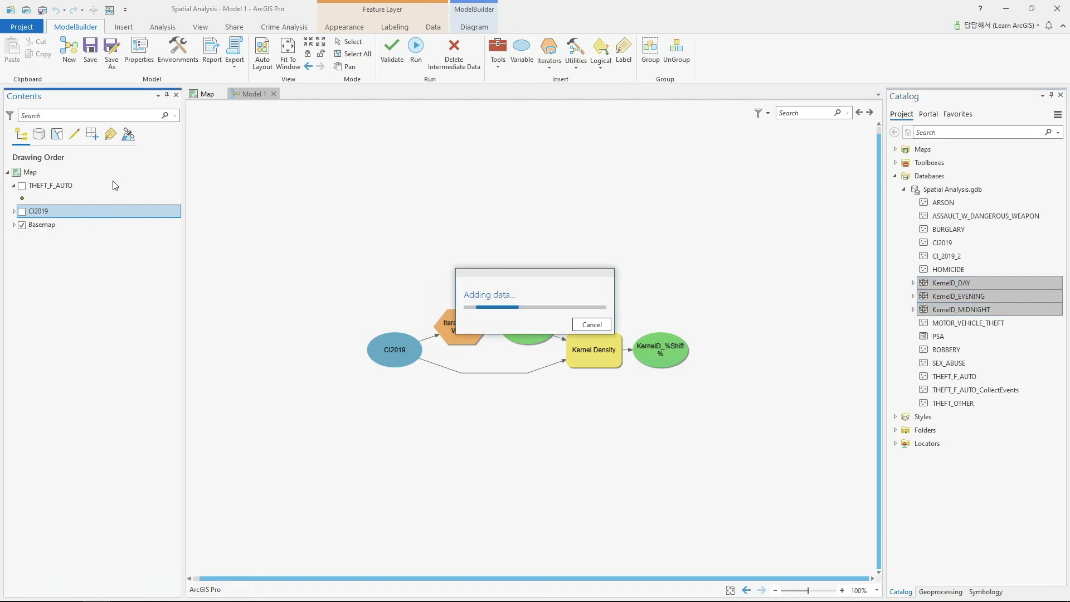
{"action": "left_click", "coordinate": [212, 96]}
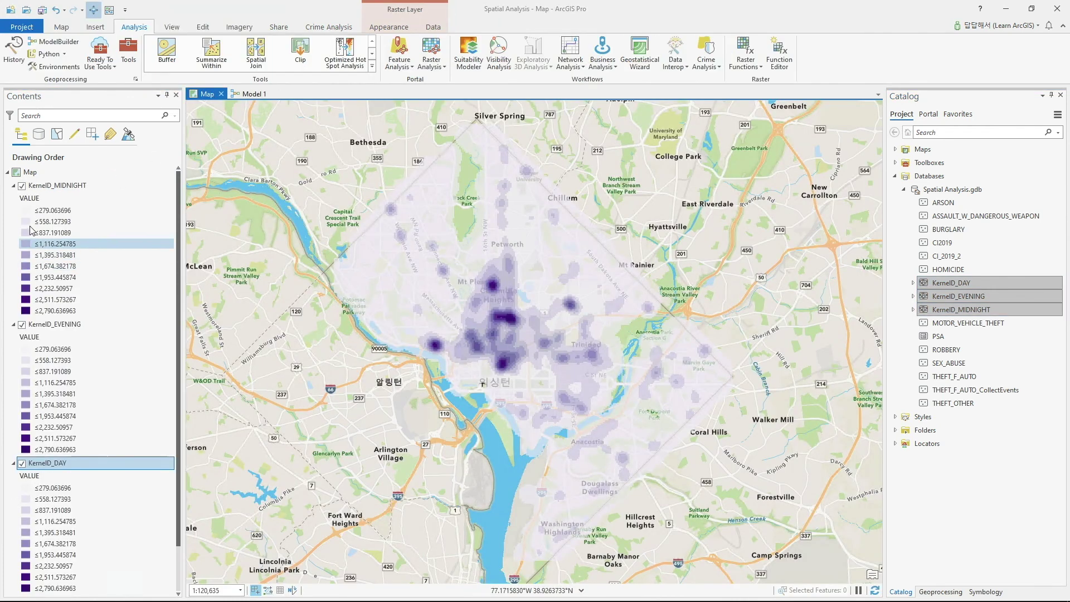
Collapse the legends of the three KernelD layers and toggle the layers' visibility to compare crime density by shift.
{"action": "left_click", "coordinate": [13, 325]}
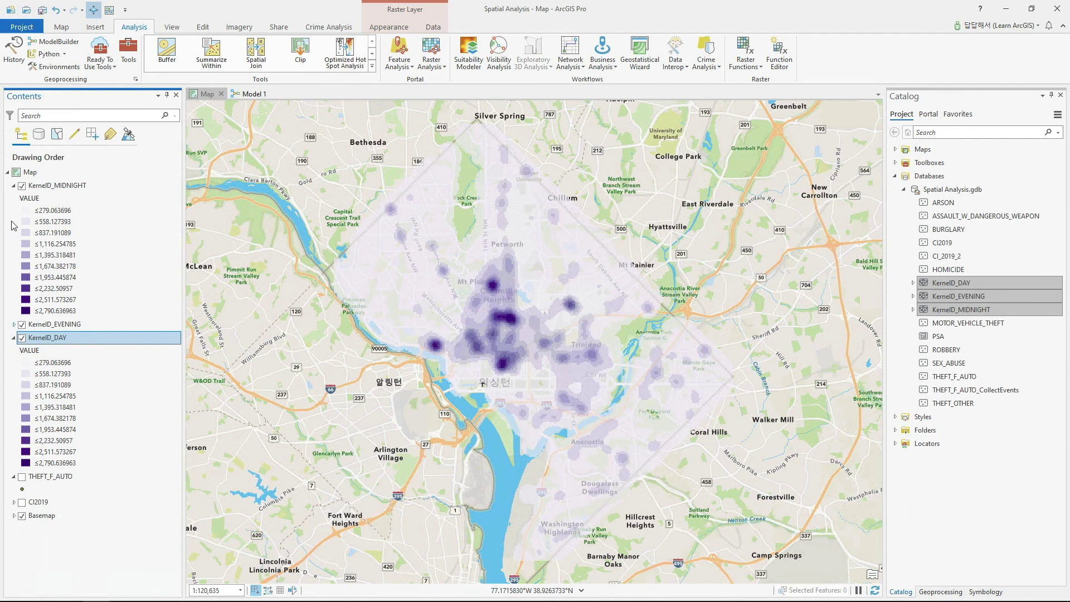
{"action": "left_click", "coordinate": [14, 187]}
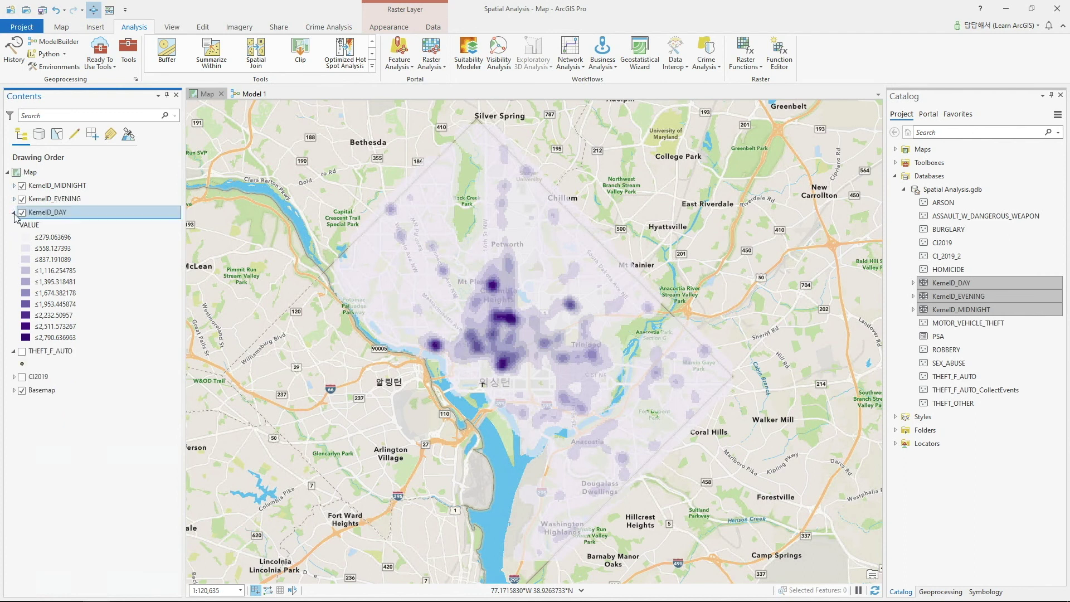
{"action": "left_click", "coordinate": [13, 212]}
{"action": "left_click", "coordinate": [22, 186]}
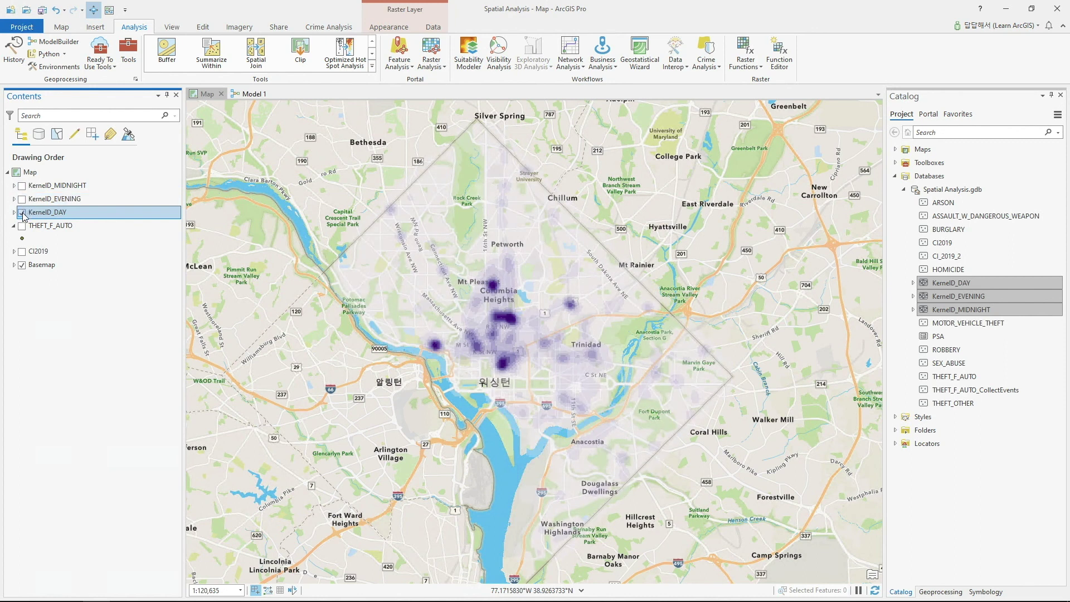
{"action": "left_click", "coordinate": [21, 186]}
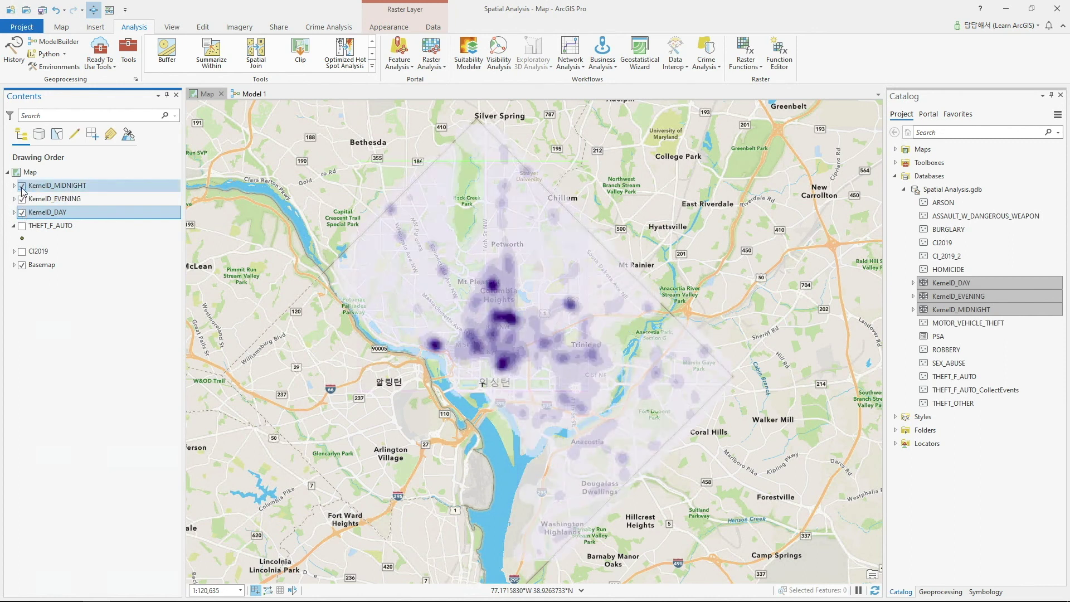
Return to Model 1 and send the model to the Python window as code.
{"action": "left_click", "coordinate": [248, 98]}
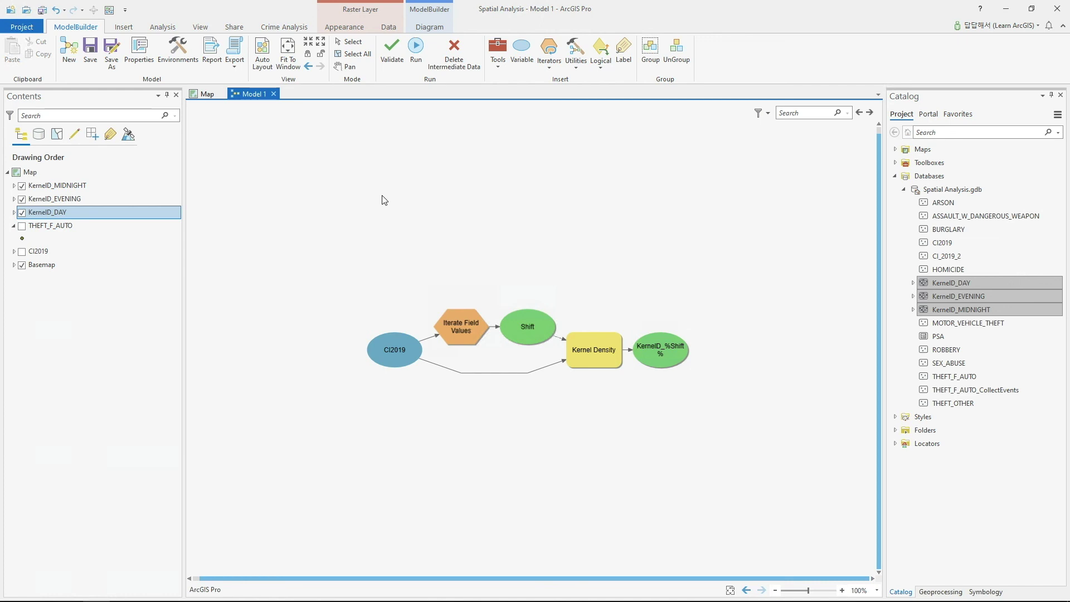
{"action": "left_click", "coordinate": [239, 65]}
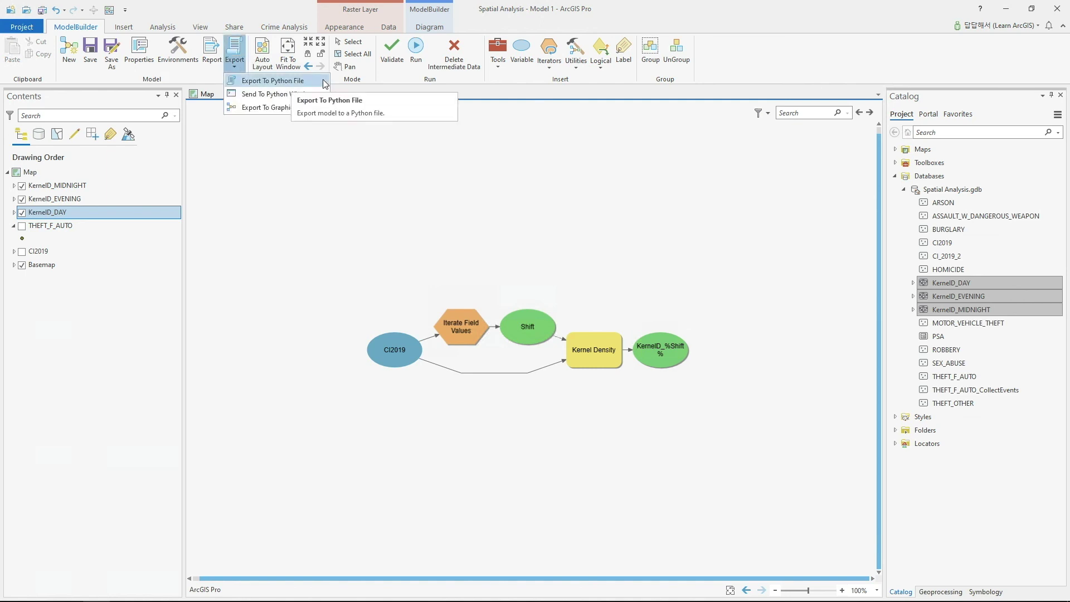
{"action": "left_click", "coordinate": [275, 93]}
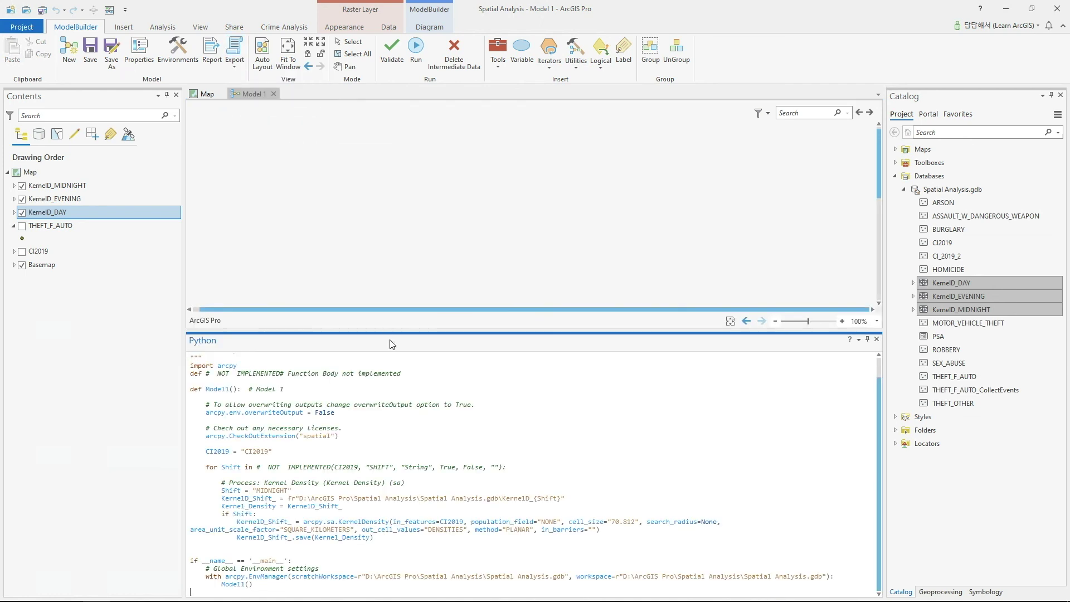
Examine the generated Python script, including its SHIFT loop and Kernel Density call, and close the Python window.
{"action": "left_click_drag", "start_coordinate": [274, 366], "coordinate": [518, 487]}
{"action": "left_click", "coordinate": [521, 485]}
{"action": "left_click_drag", "start_coordinate": [273, 585], "coordinate": [209, 597]}
{"action": "left_click", "coordinate": [209, 597]}
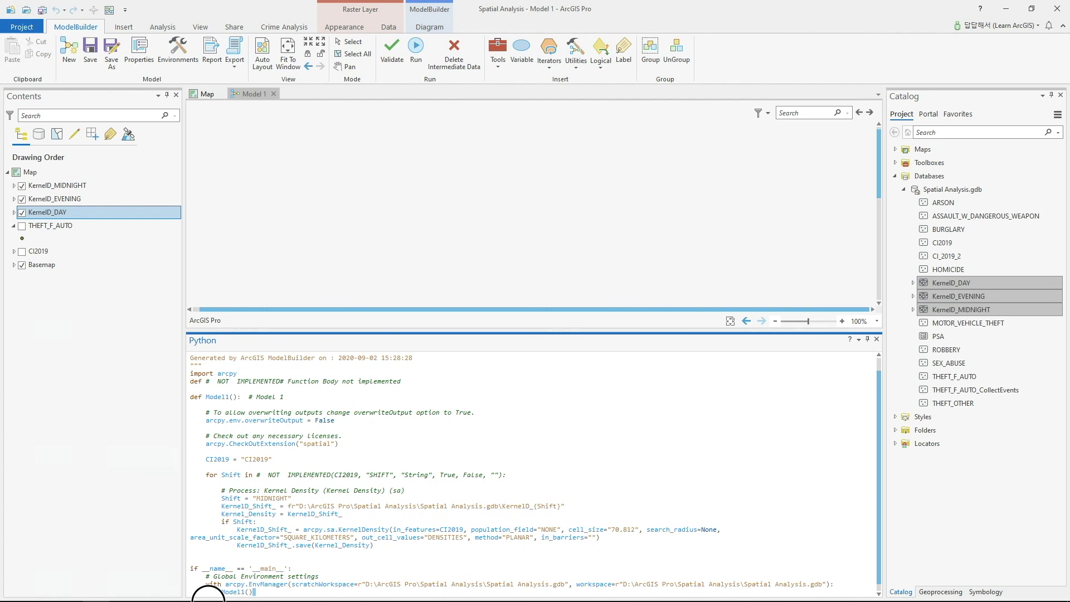
{"action": "left_click", "coordinate": [494, 422]}
{"action": "left_click_drag", "start_coordinate": [262, 594], "coordinate": [240, 530]}
{"action": "left_click", "coordinate": [238, 530]}
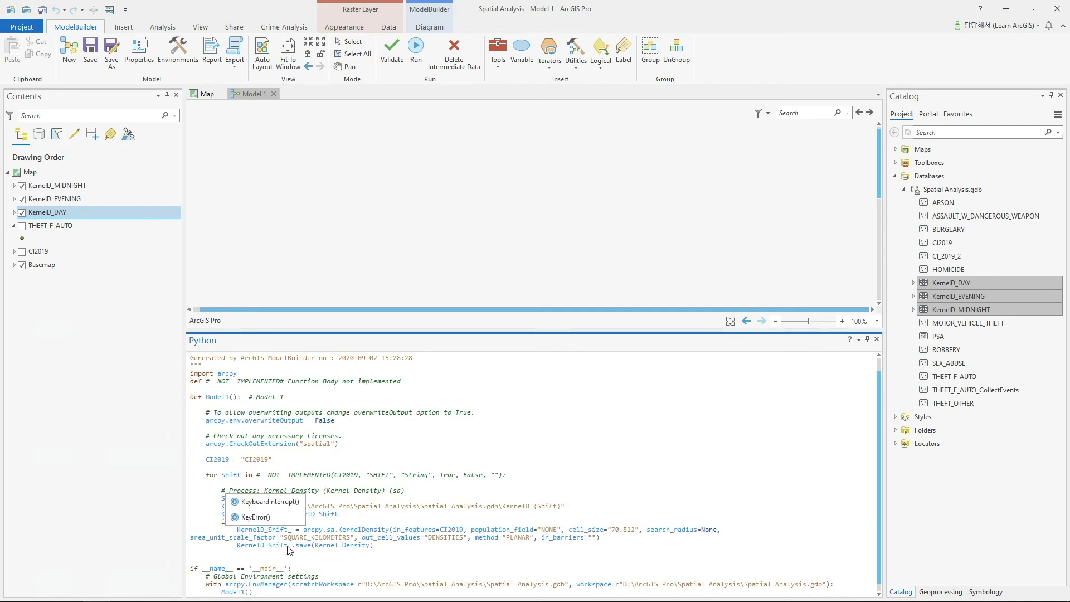
{"action": "left_click", "coordinate": [361, 567]}
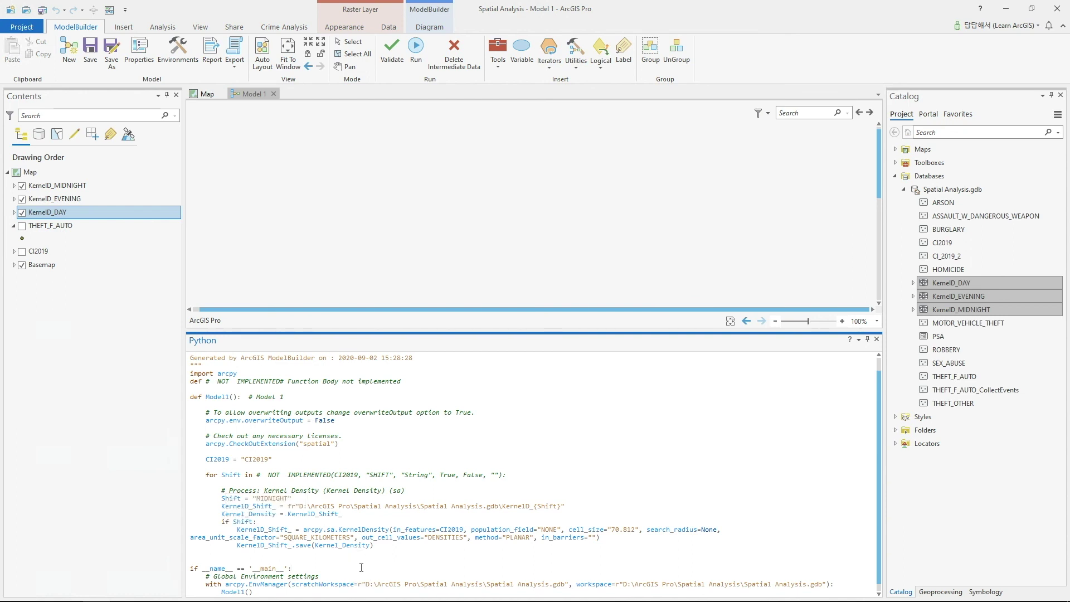
{"action": "scroll", "coordinate": [362, 567], "scroll_direction": "down", "scroll_amount": 1}
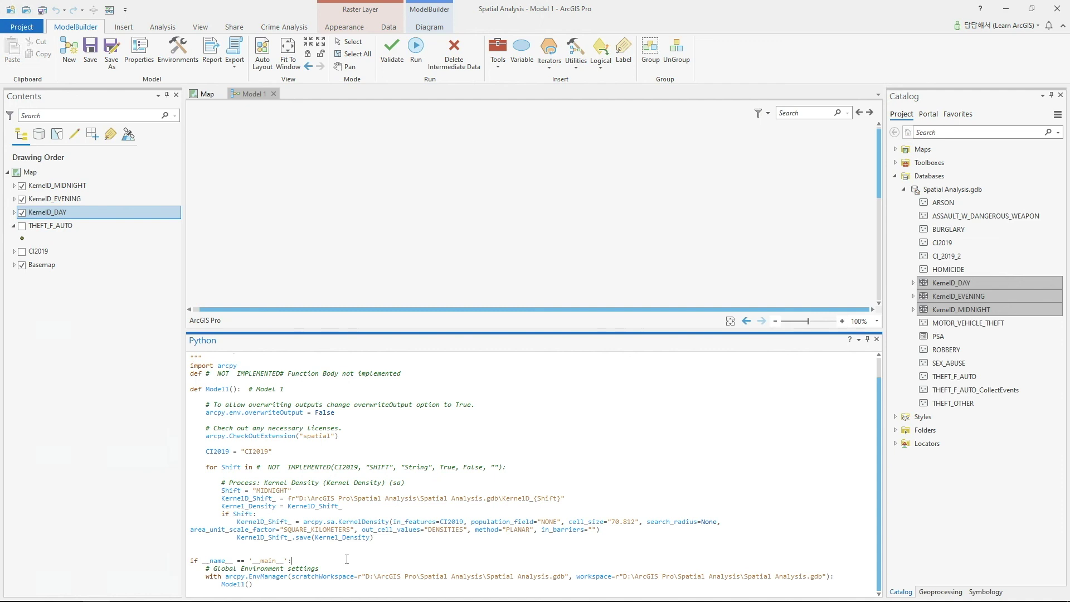
{"action": "scroll", "coordinate": [347, 559], "scroll_direction": "up", "scroll_amount": 1}
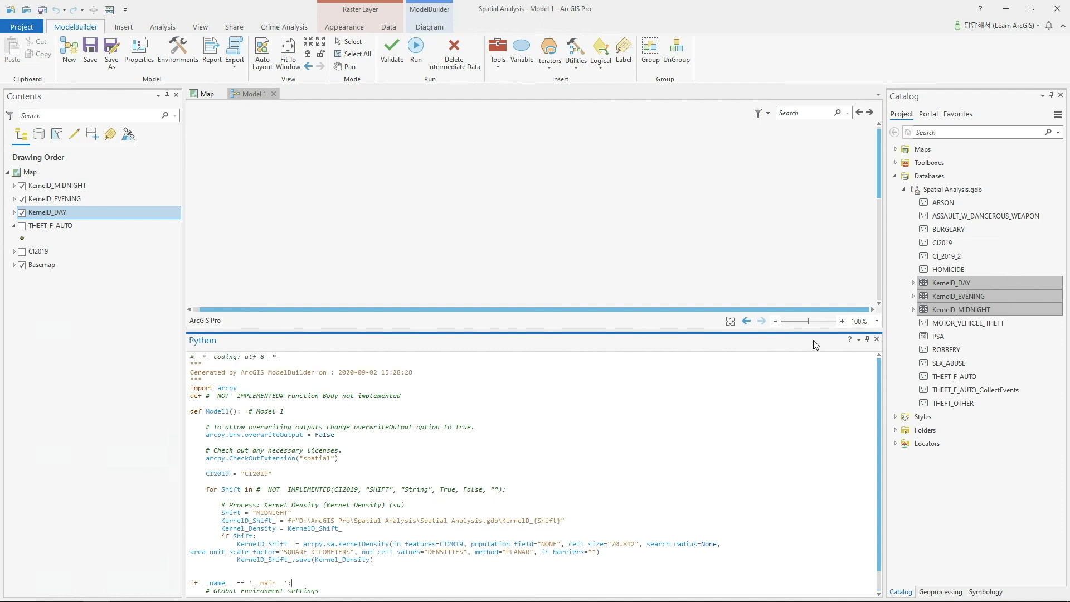
{"action": "left_click", "coordinate": [877, 339]}
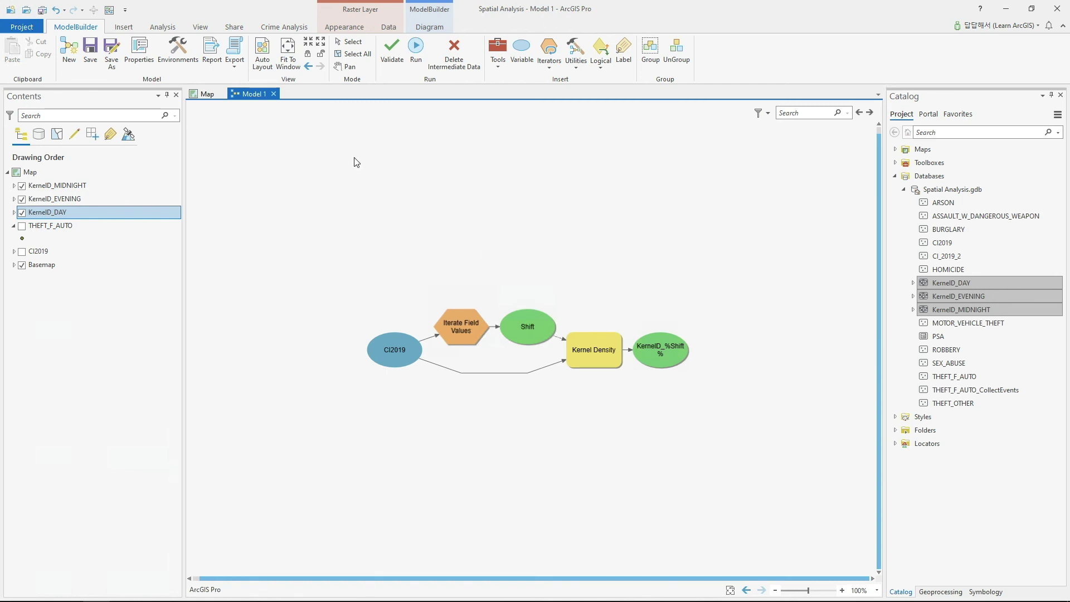